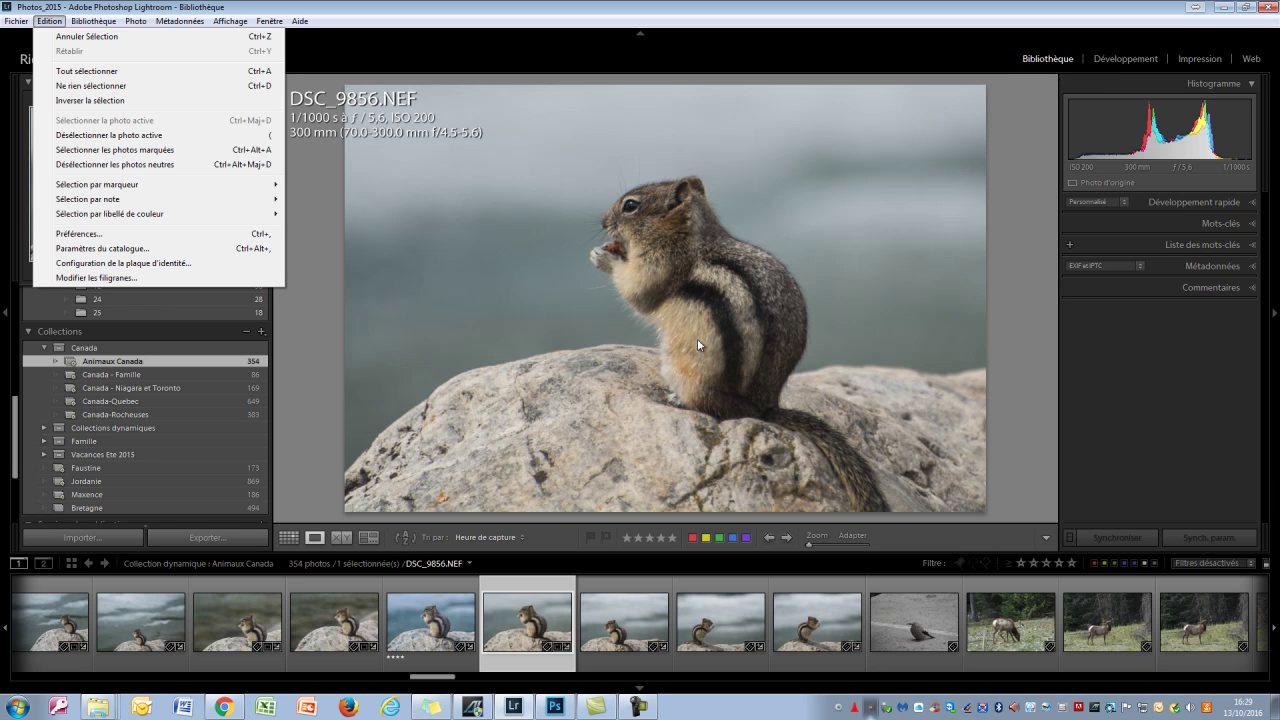
Step: Examine the general preferences and the options for the catalogue loaded at startup, then close the preferences
click(71, 234)
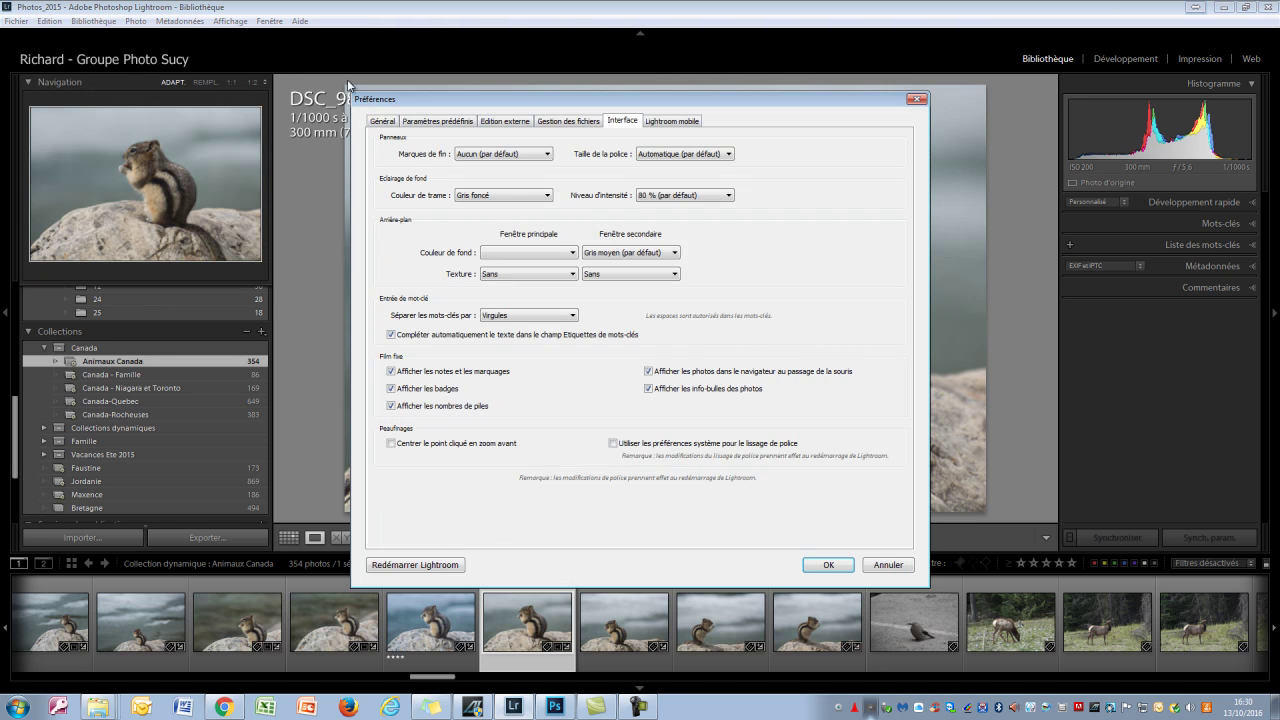
click(383, 121)
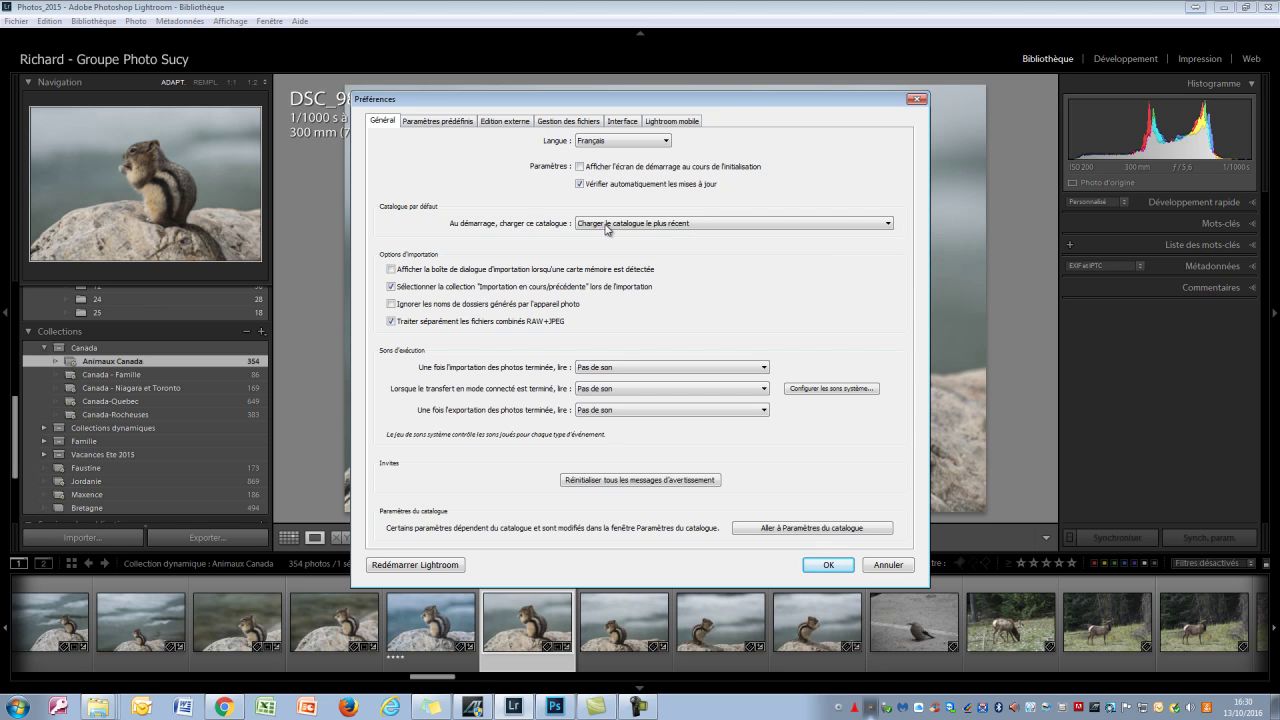
click(886, 225)
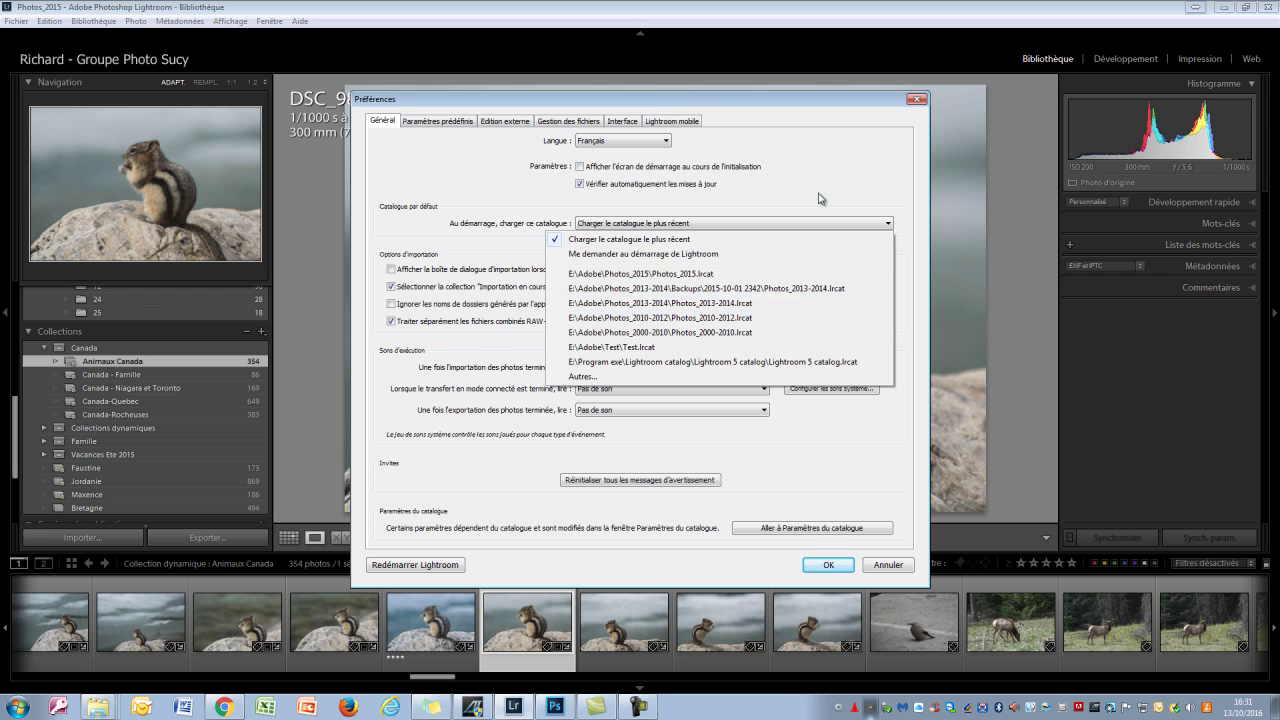
click(903, 263)
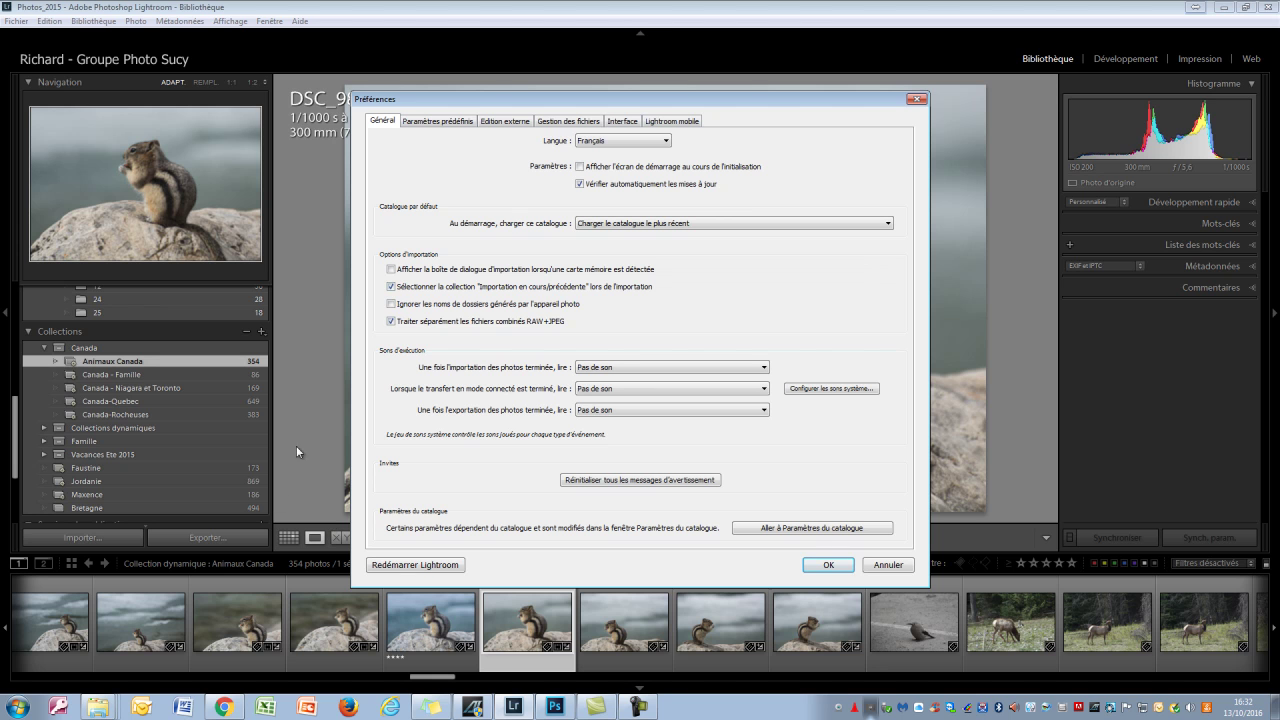
click(835, 567)
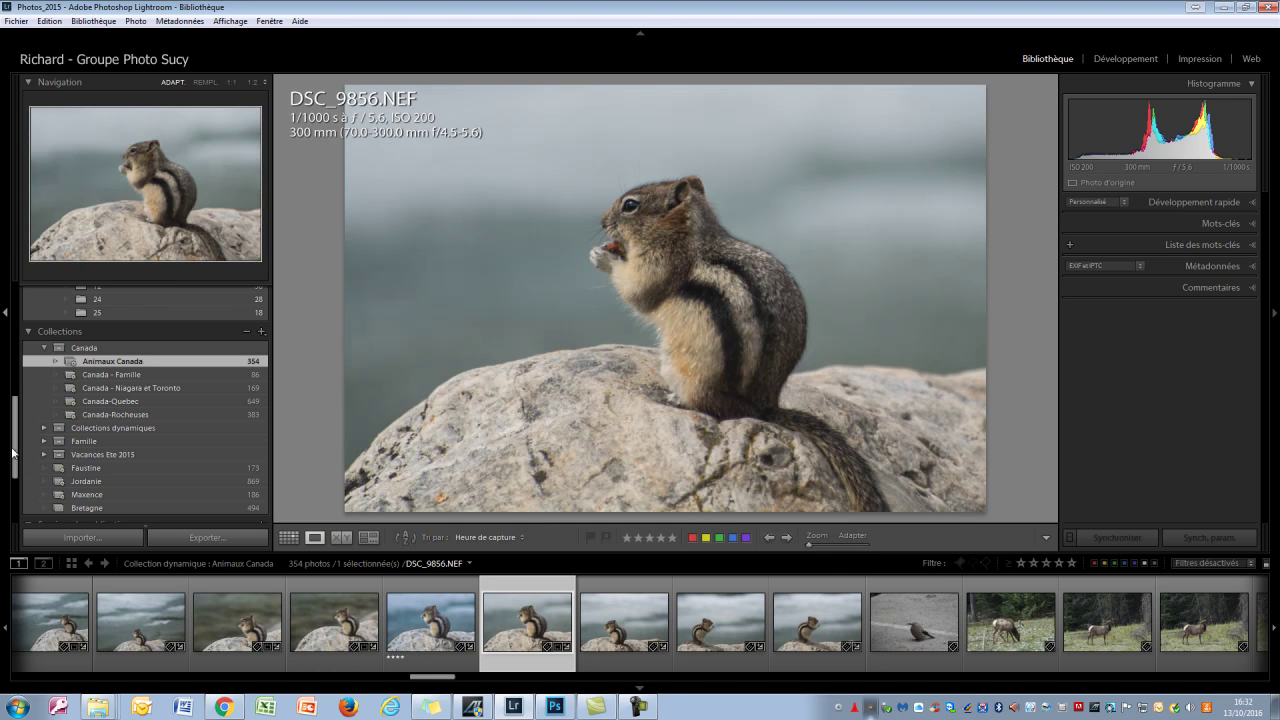
Step: Collapse the Année 2016 folder and display the catalogue's Importation précédente
drag(14, 463, 12, 352)
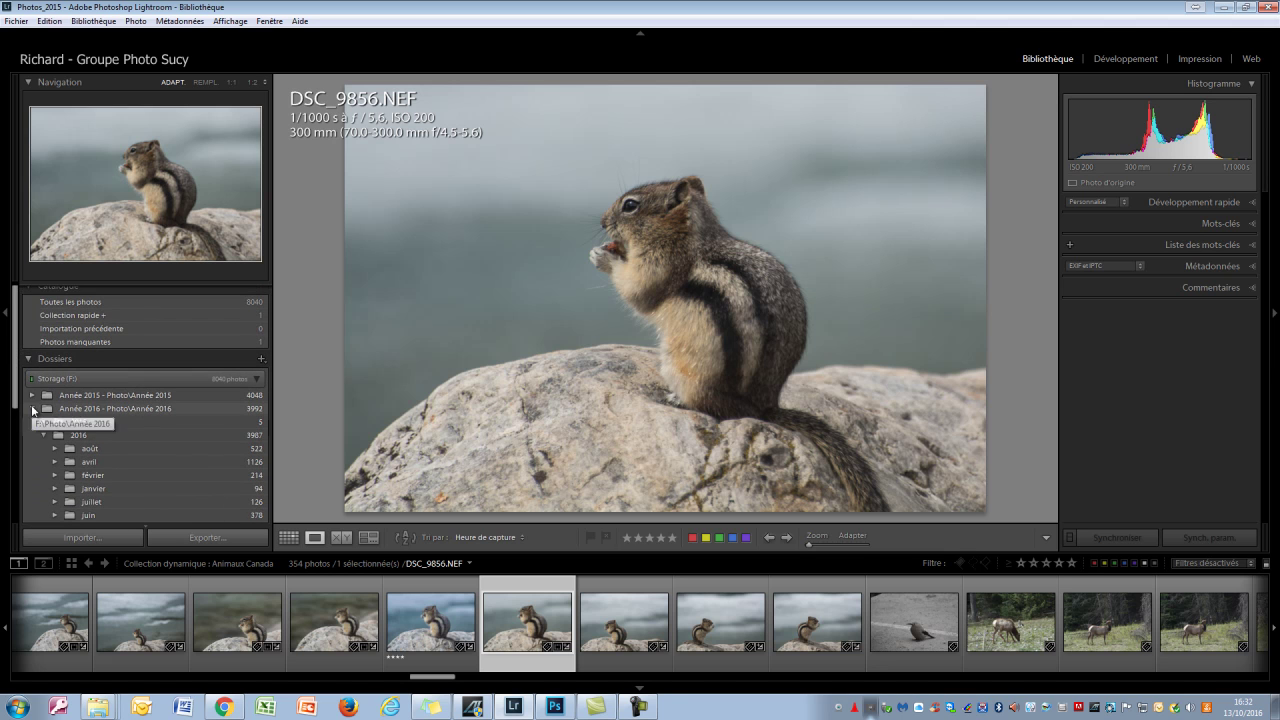
click(32, 408)
scroll(13, 330, up, 1)
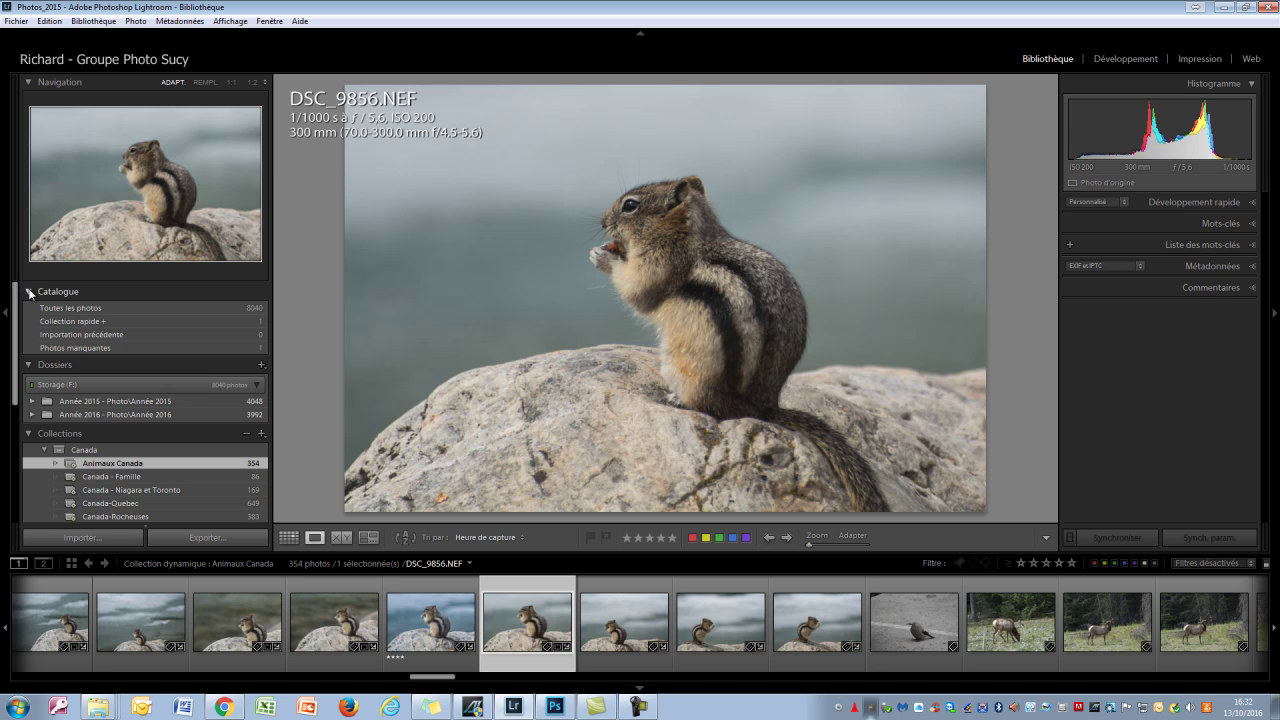
click(60, 336)
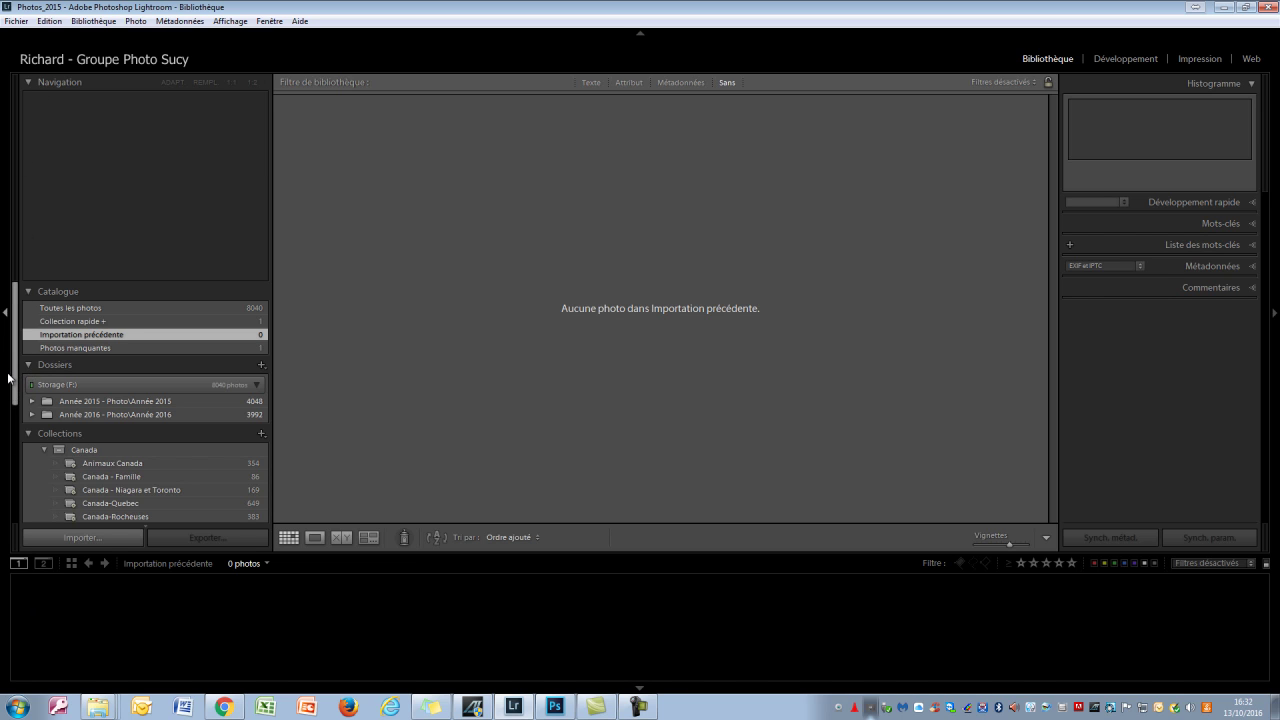
Step: Return to the Animaux Canada collection and select the chipmunk photo DSC_9856PSedit.tif
drag(18, 384, 18, 445)
click(130, 340)
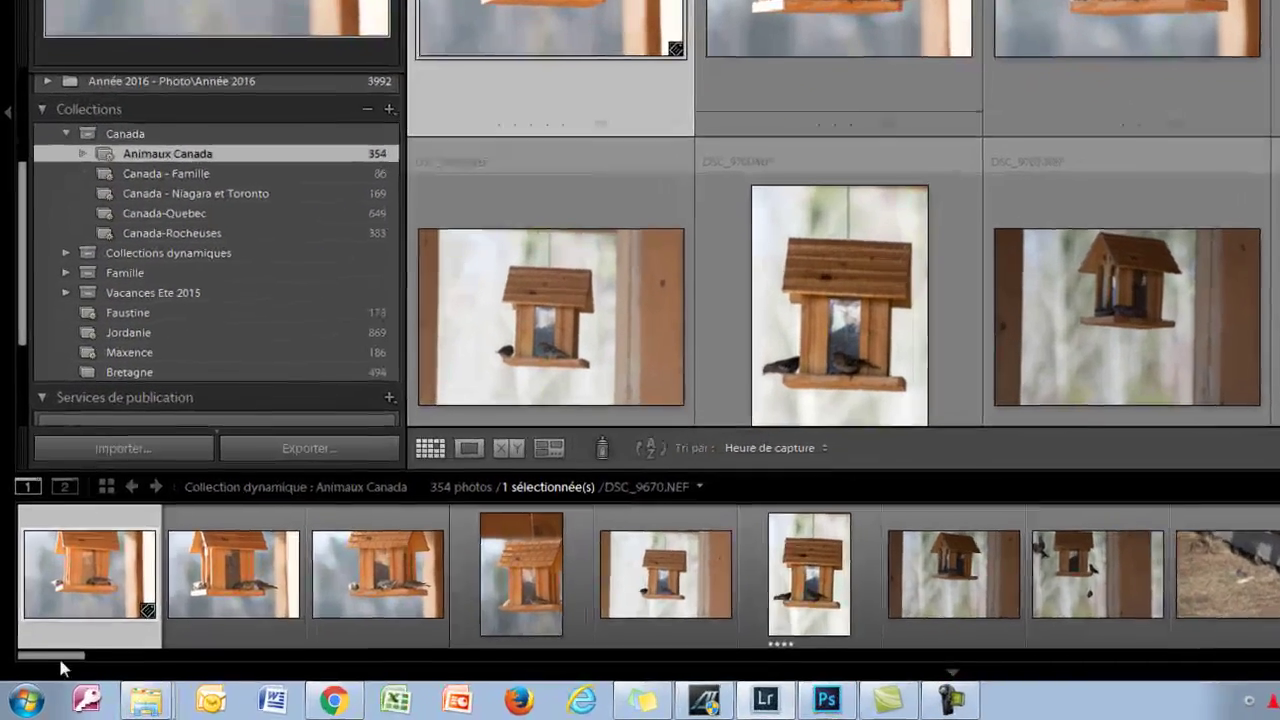
drag(40, 677, 136, 678)
drag(205, 658, 645, 657)
click(959, 573)
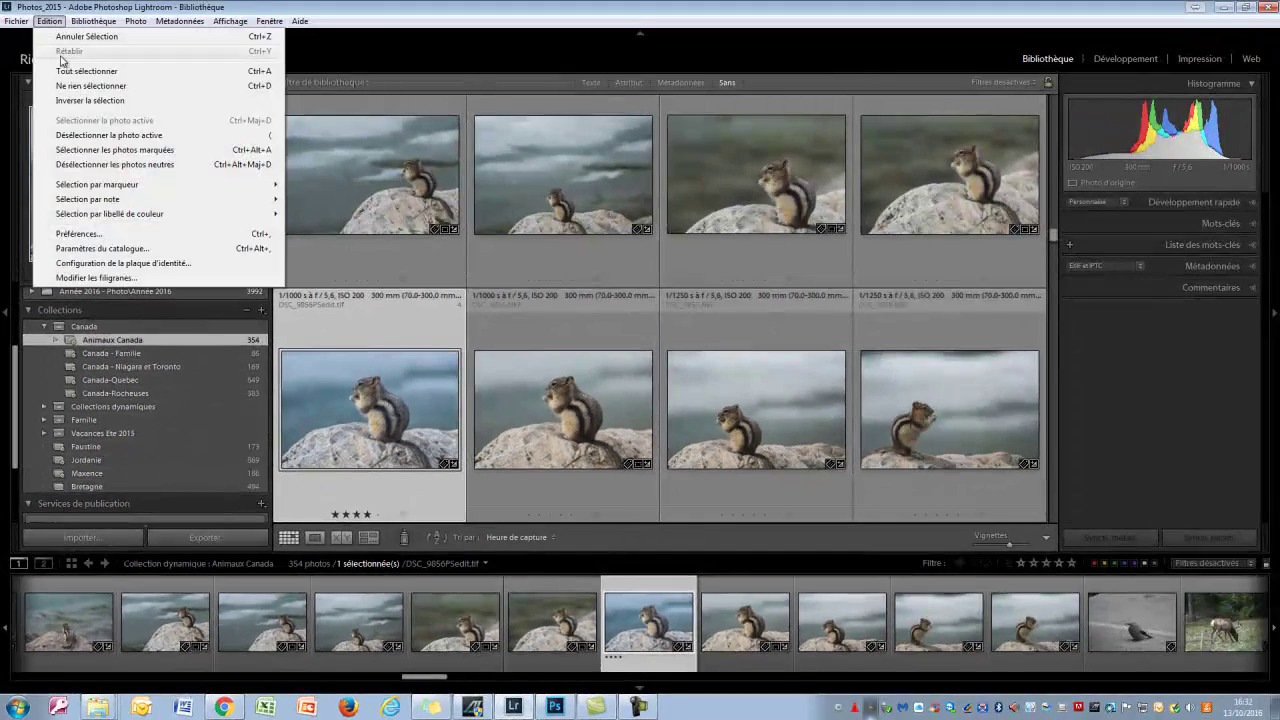
Step: Examine the import options in the general preferences and the predefined settings preferences, closing the preferences when finished
click(91, 236)
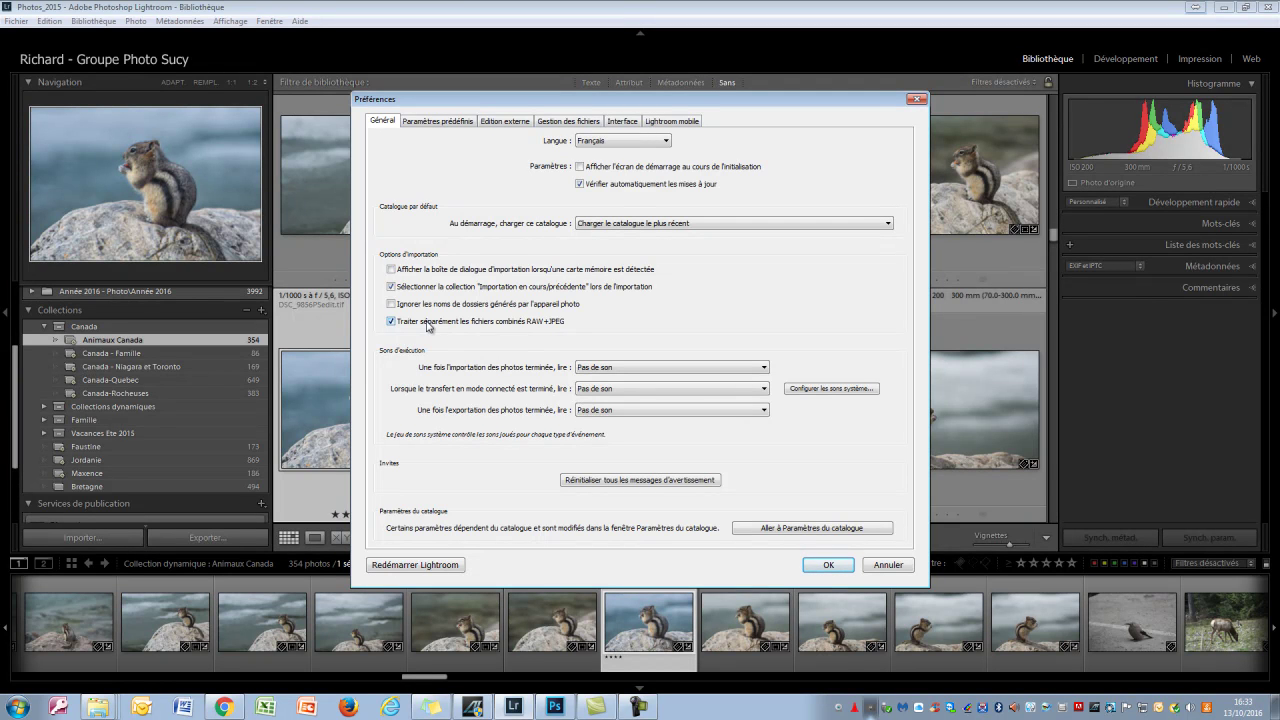
click(392, 304)
click(440, 125)
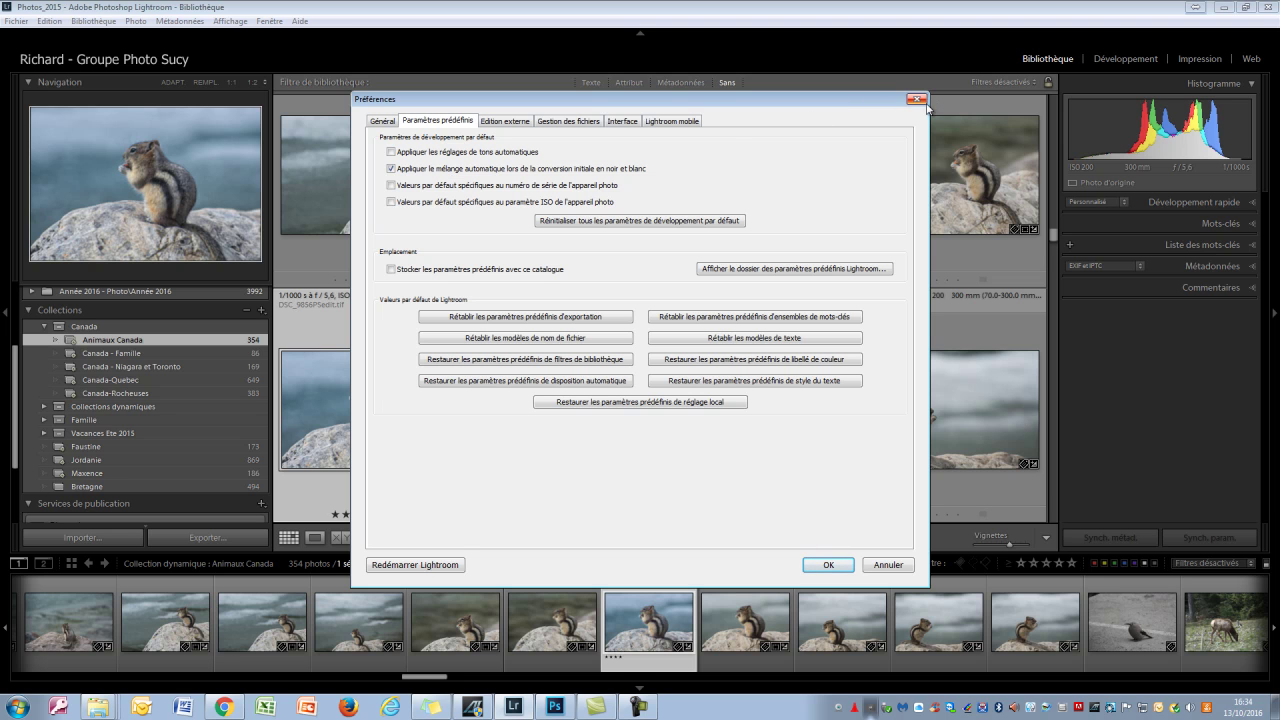
click(828, 564)
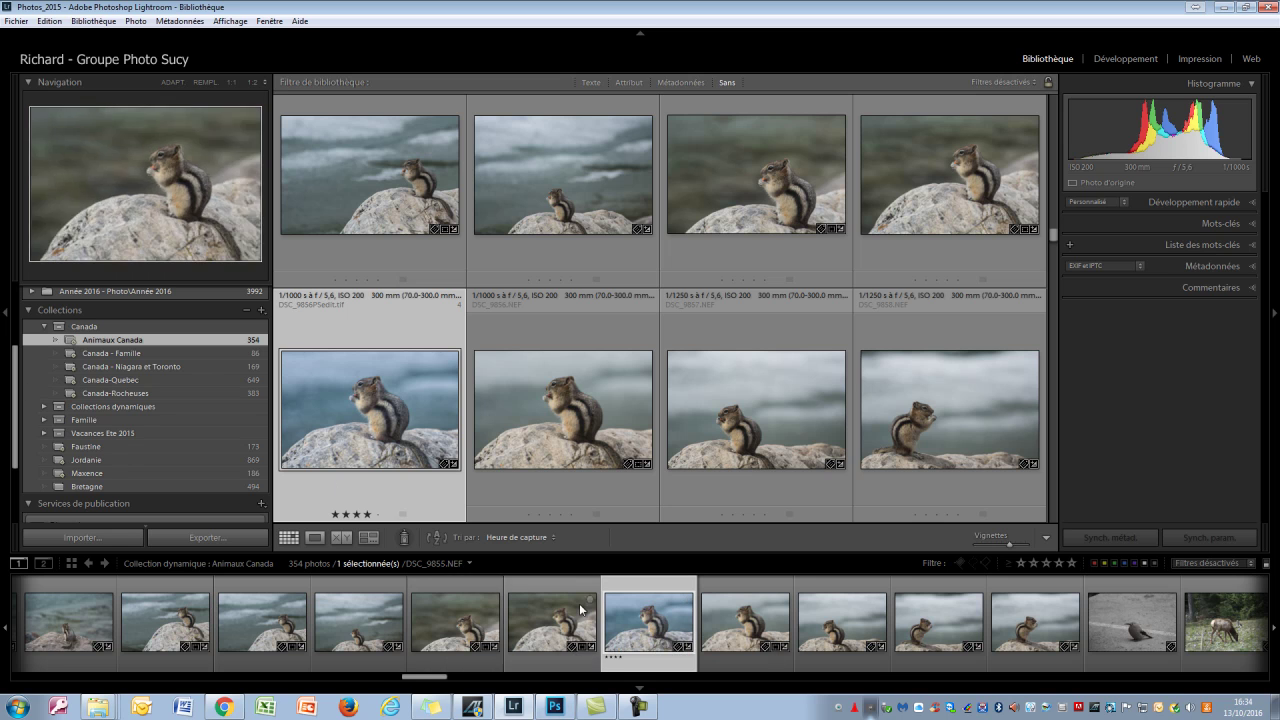
Step: Apply the black-and-white Filtre bleu preset to the selected chipmunk photo in the Develop module
drag(14, 427, 15, 368)
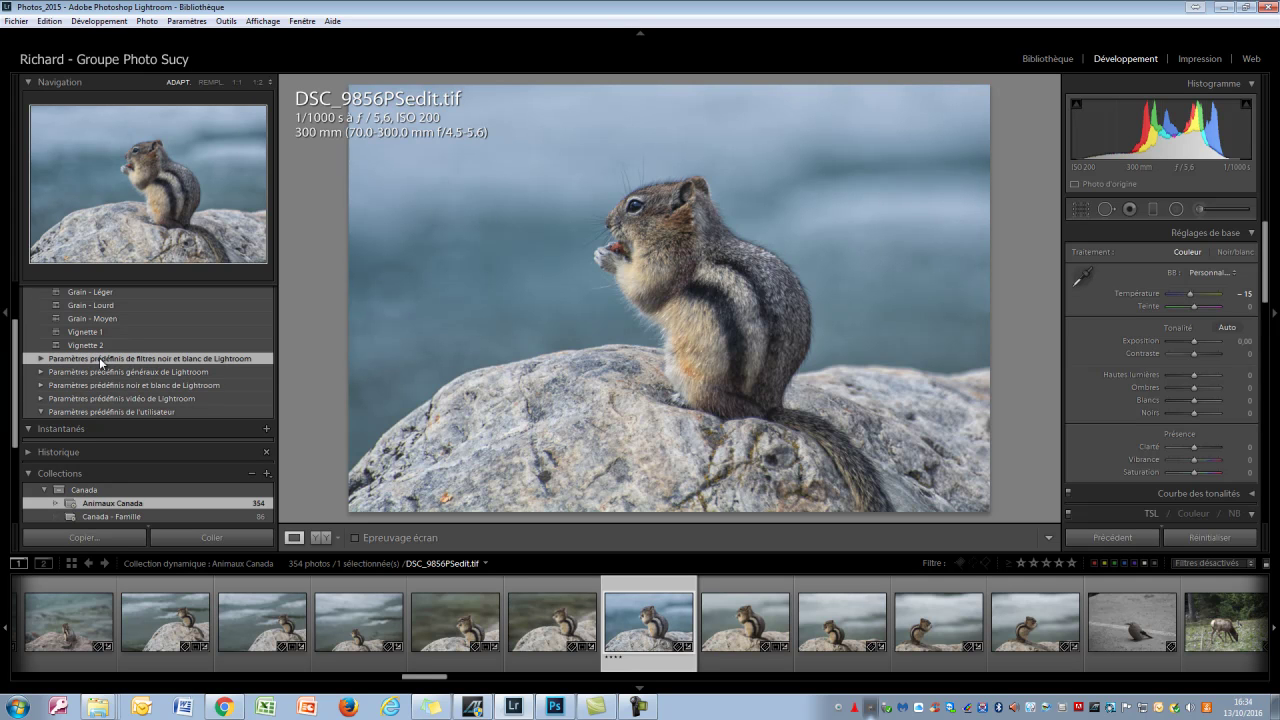
click(40, 358)
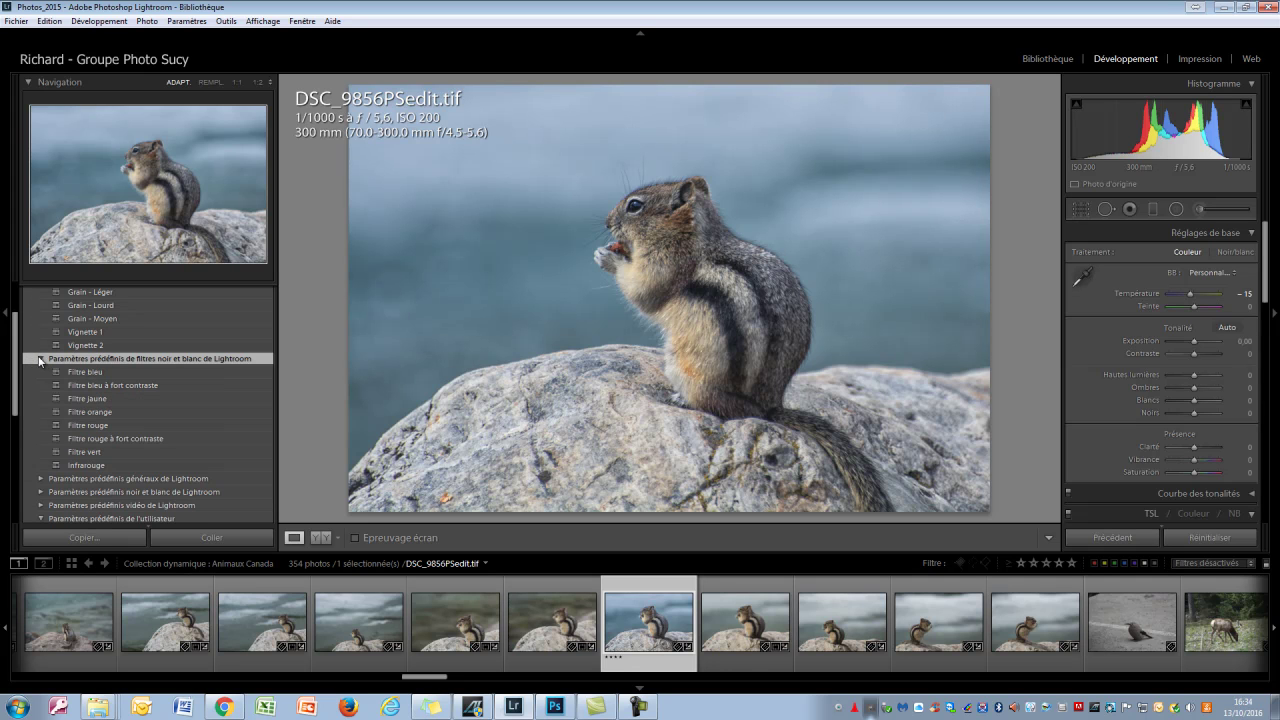
click(103, 374)
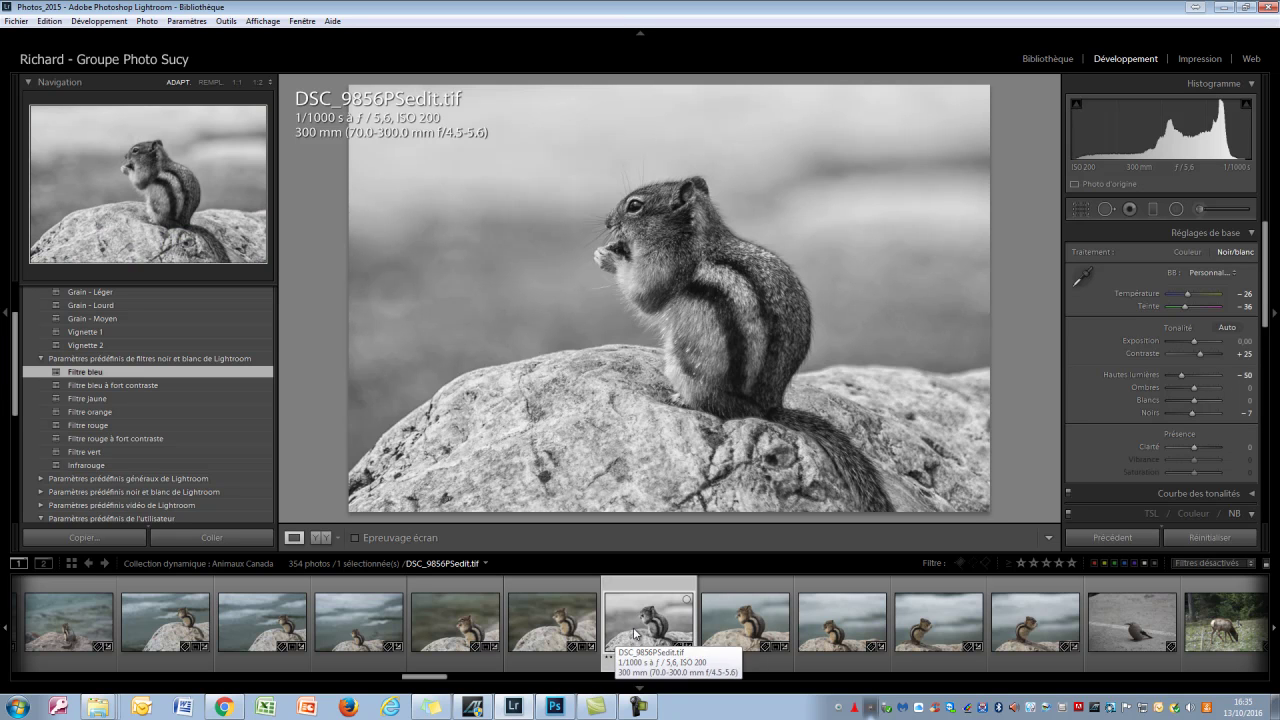
Step: Reset all develop settings of the chipmunk photo and return to the Library module
click(1211, 540)
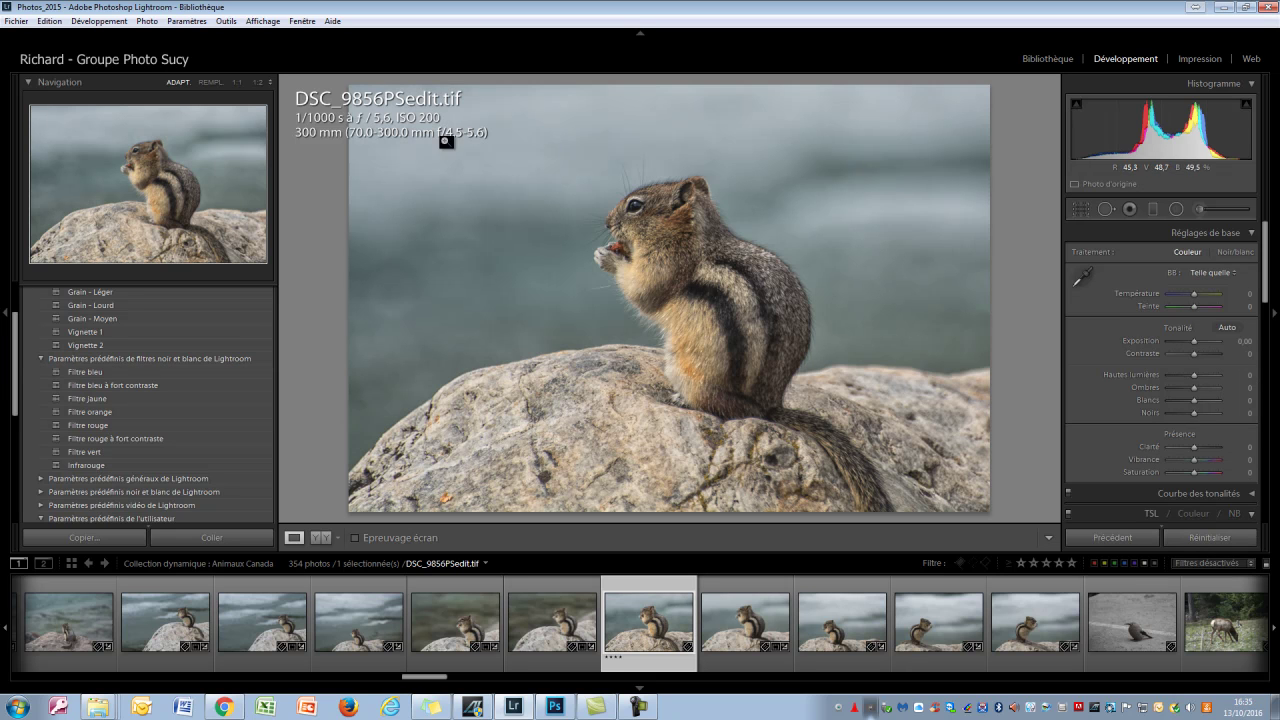
click(1044, 58)
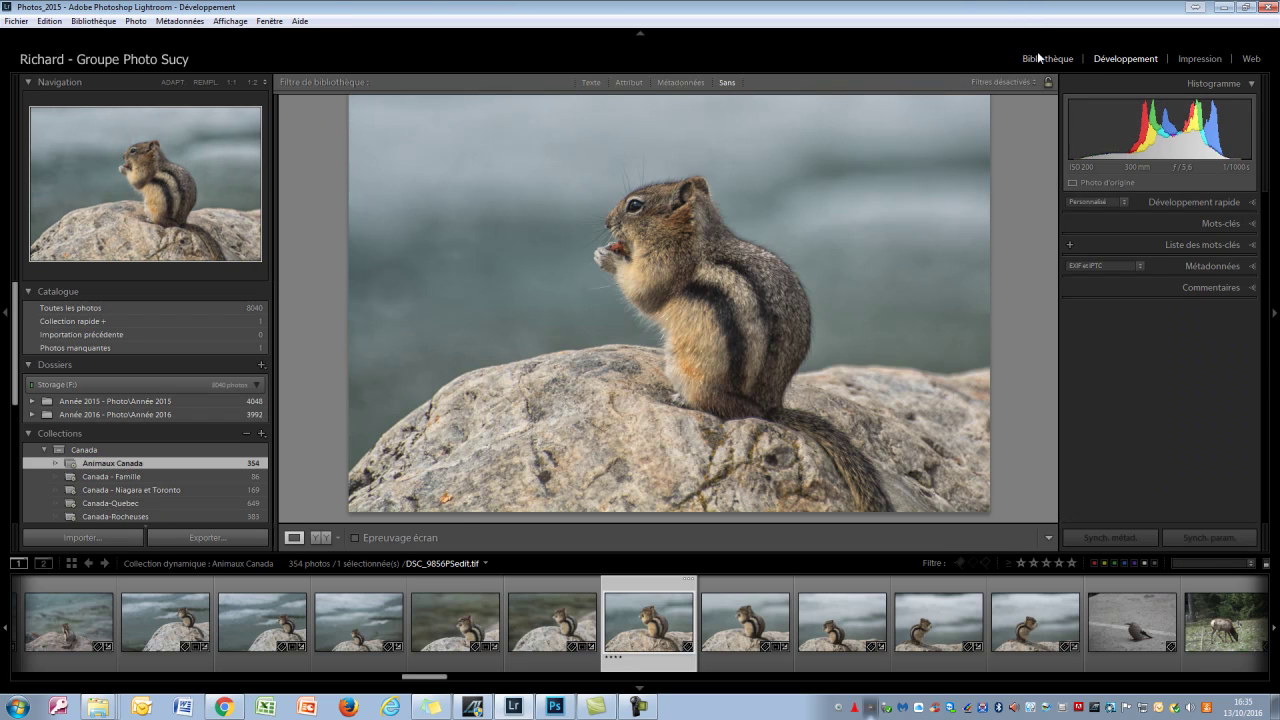
Step: Examine the external editing preferences for Photoshop, checking the available file formats and bit depths
click(52, 22)
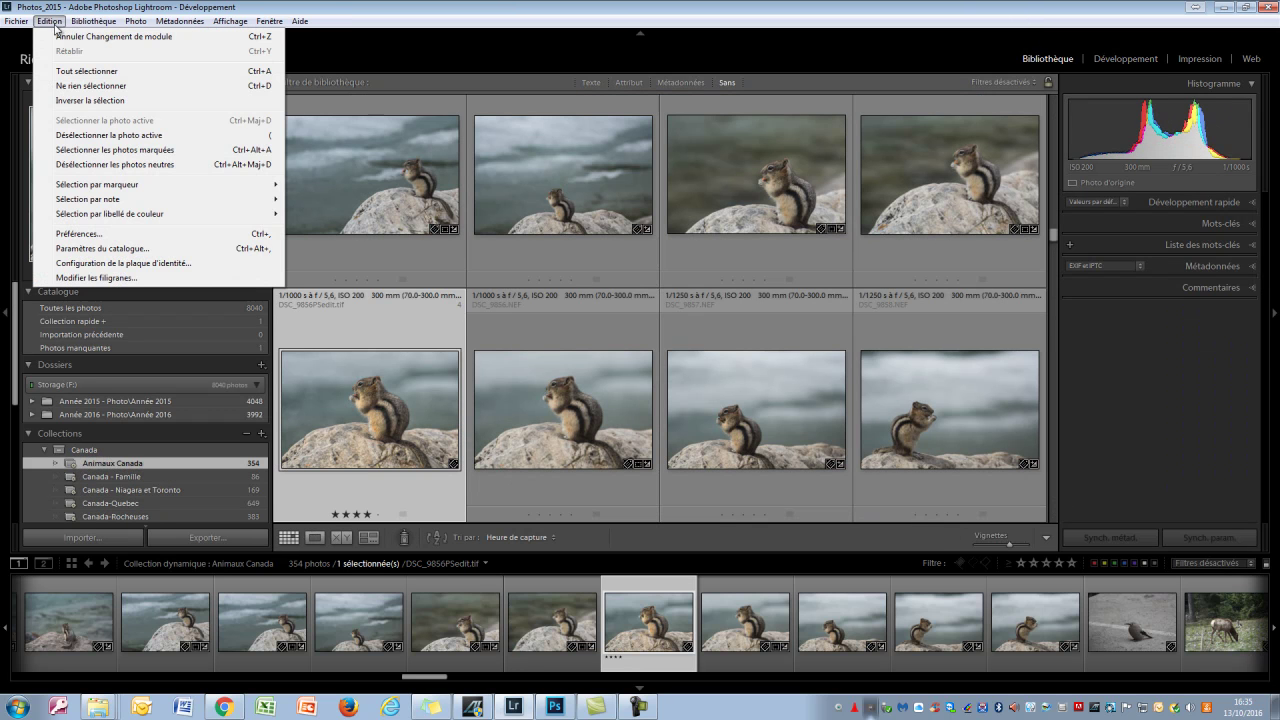
click(78, 234)
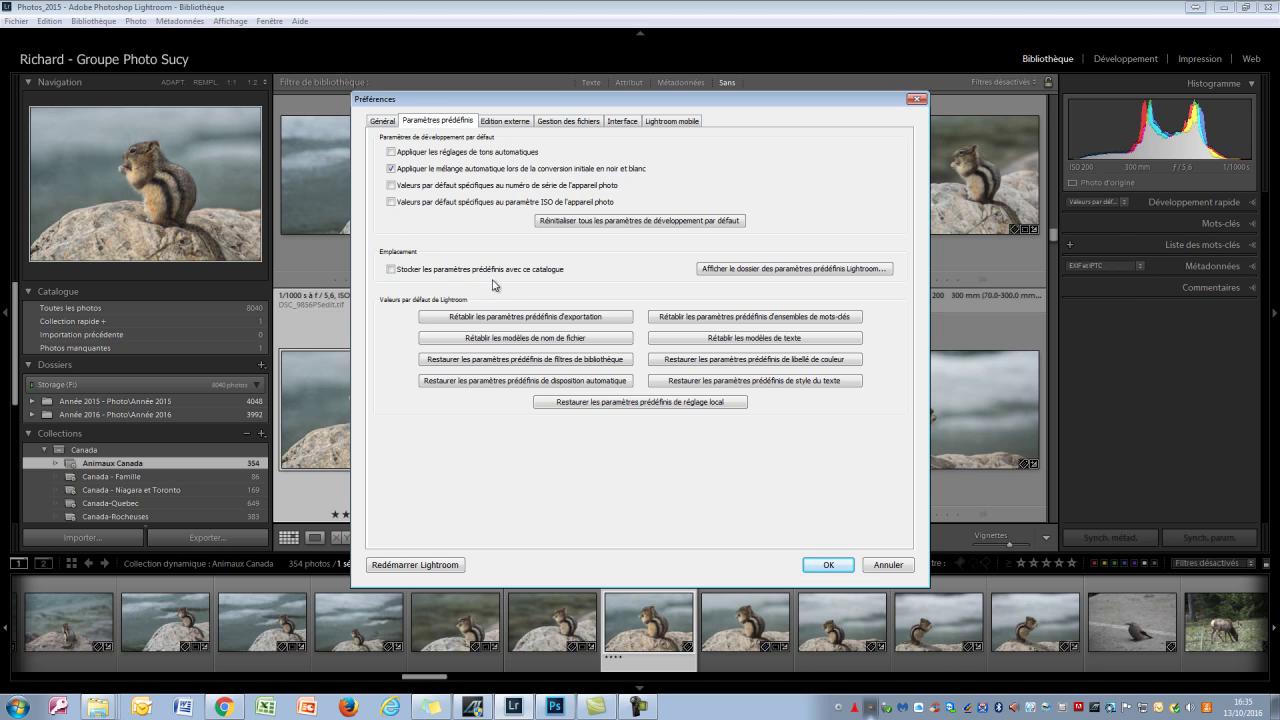
click(514, 121)
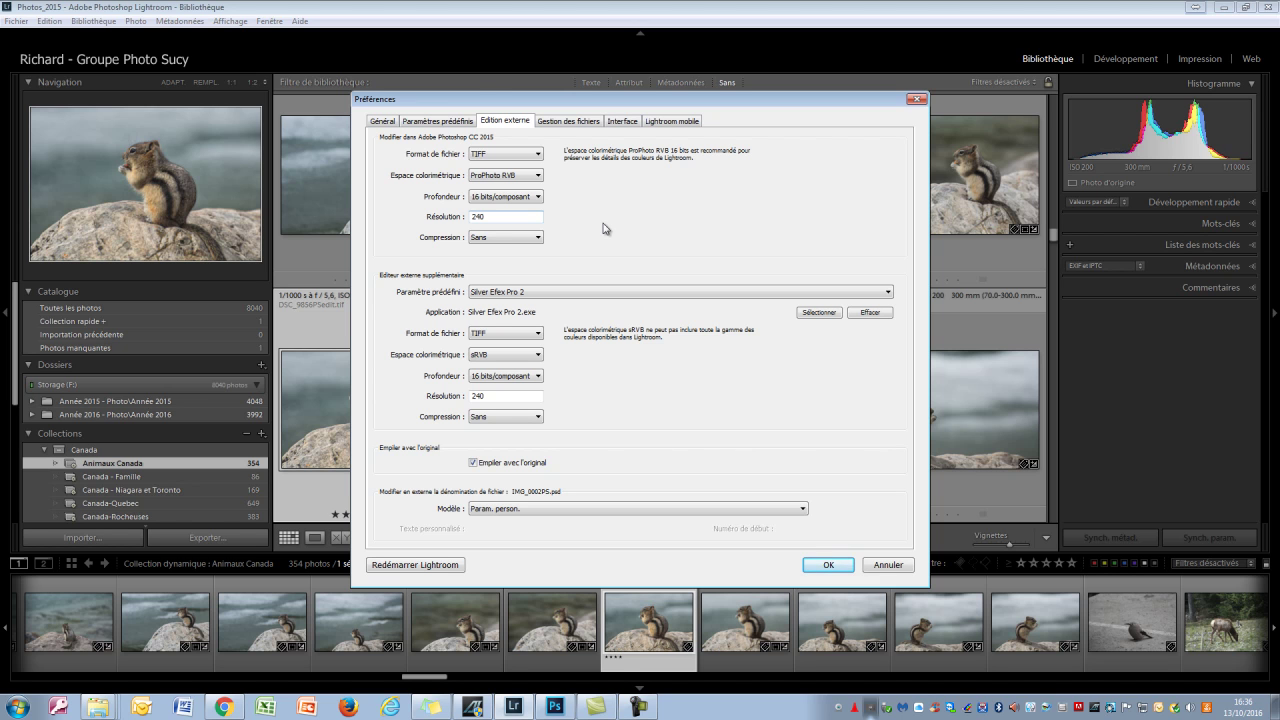
click(533, 156)
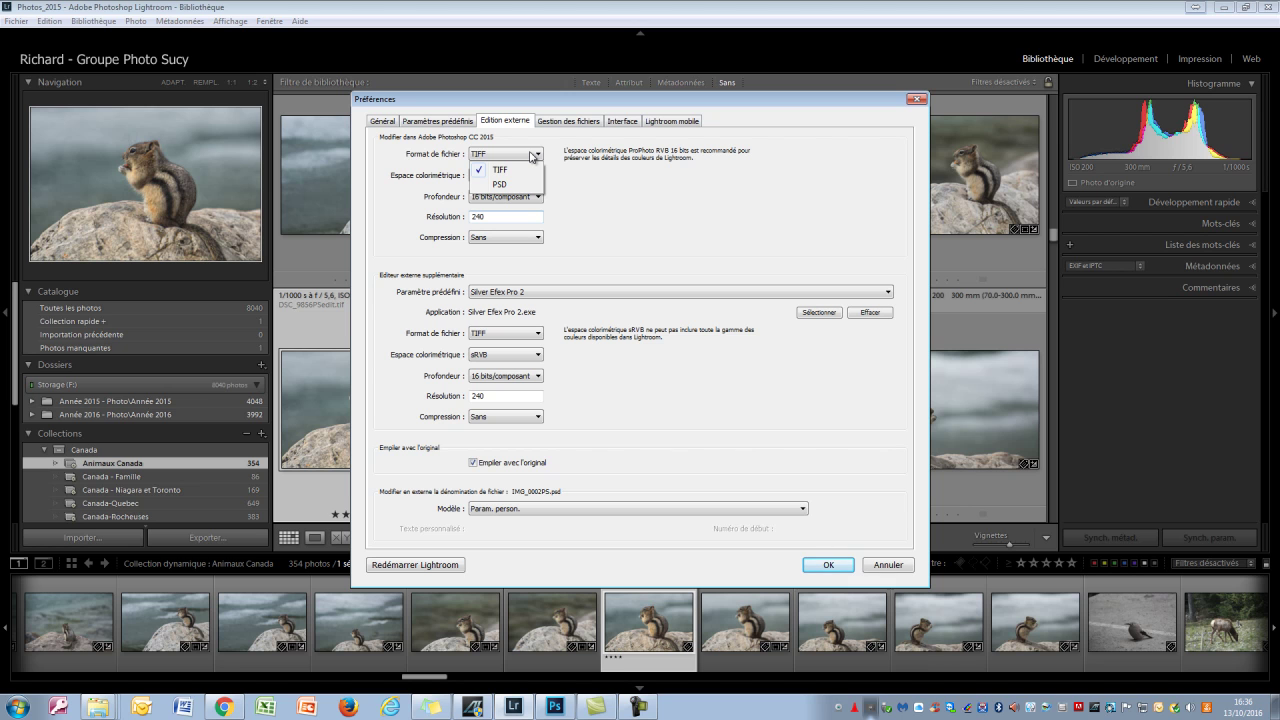
click(533, 156)
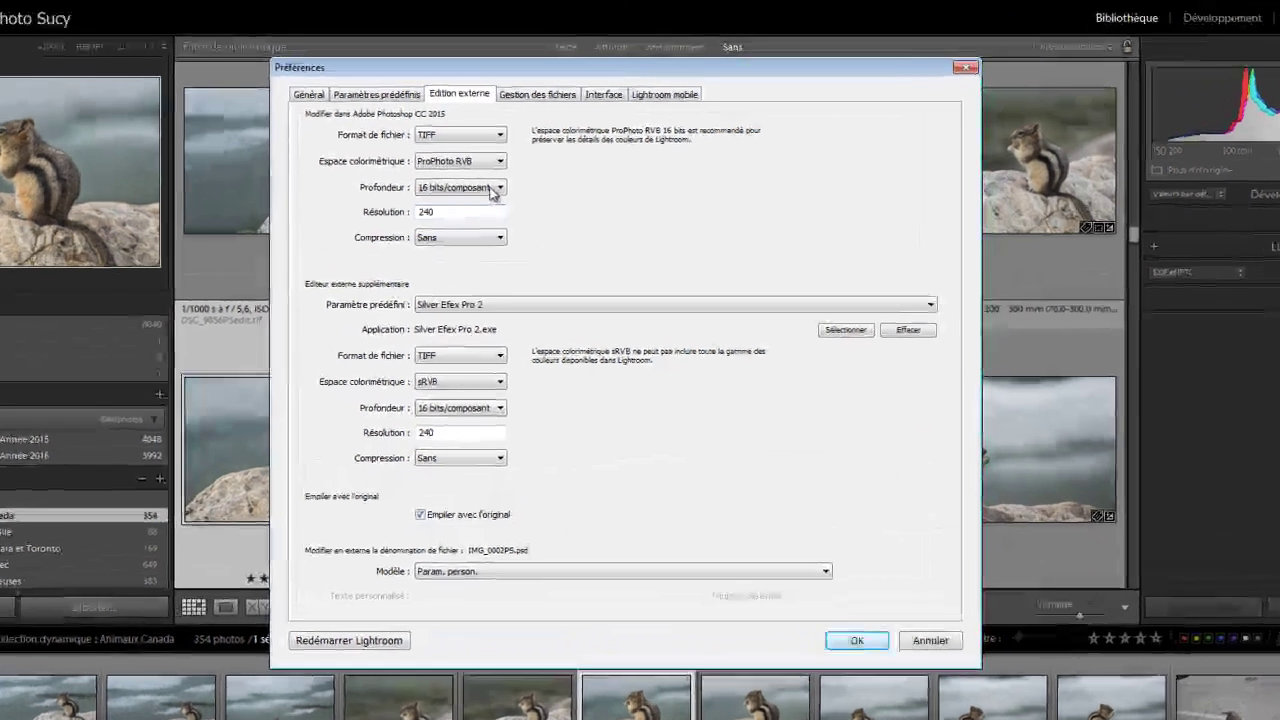
click(538, 196)
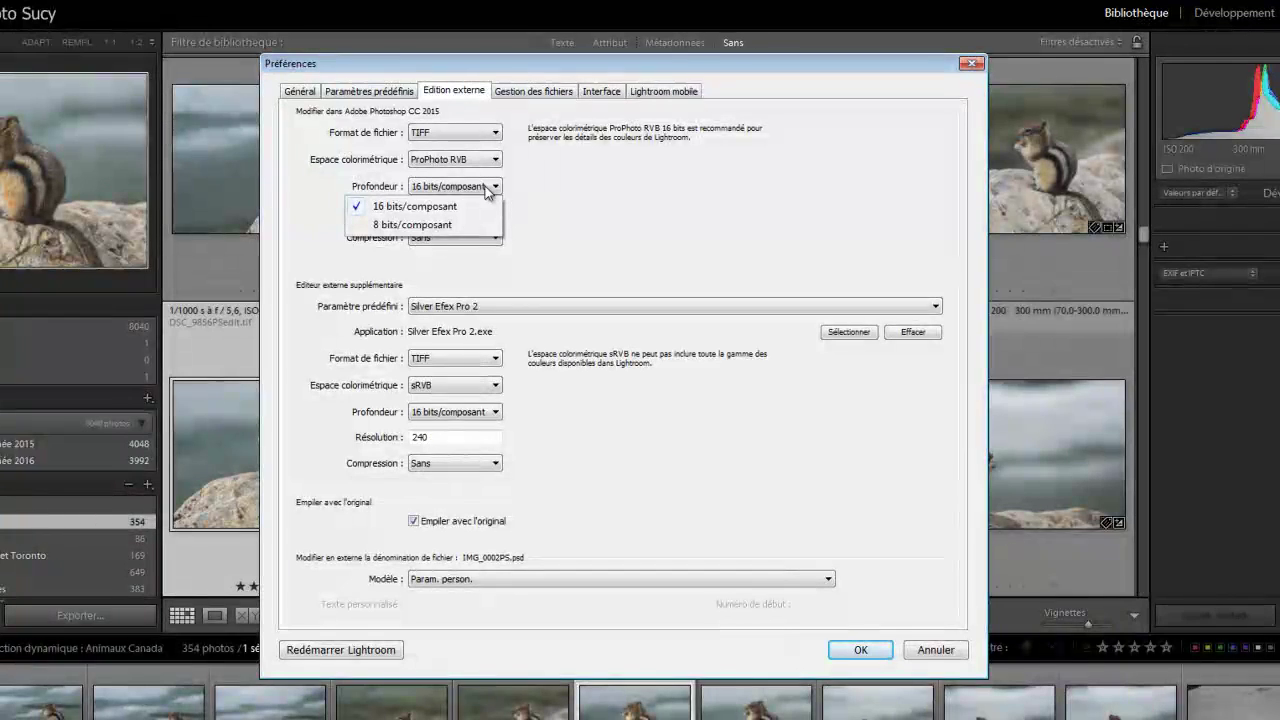
click(485, 186)
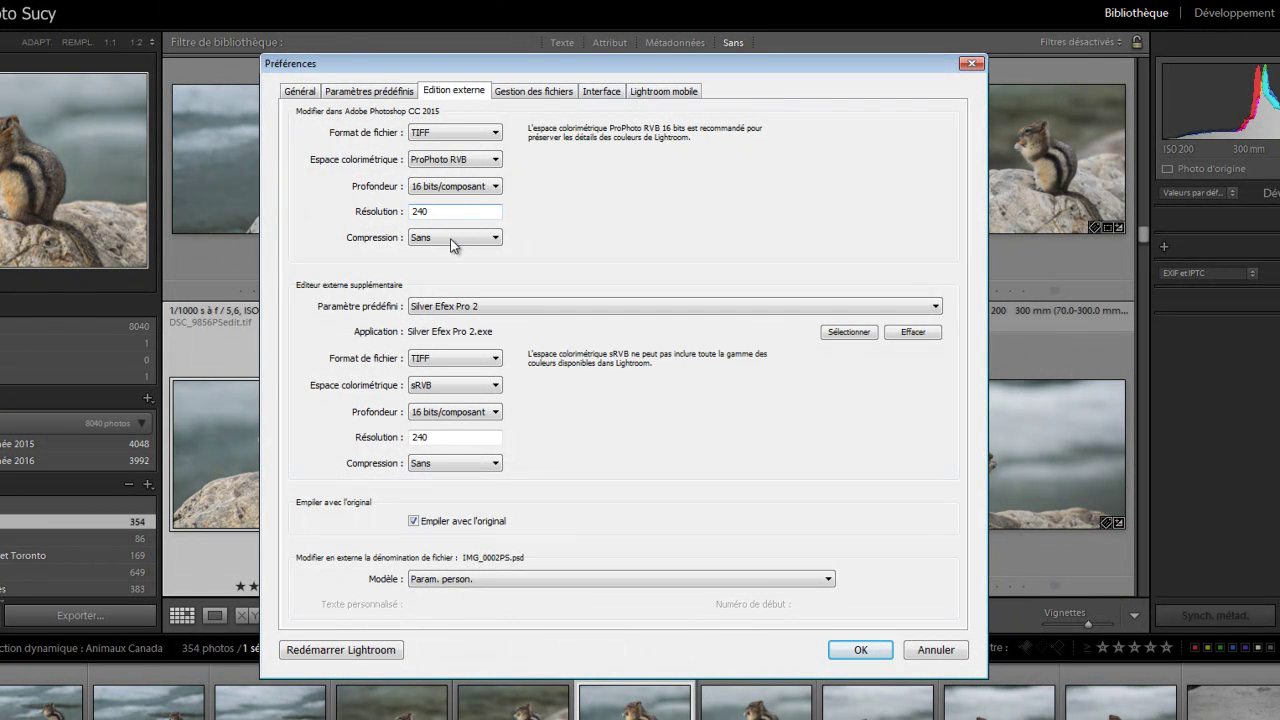
Step: Examine the presets offered for the additional external editor and its resolution setting
click(936, 308)
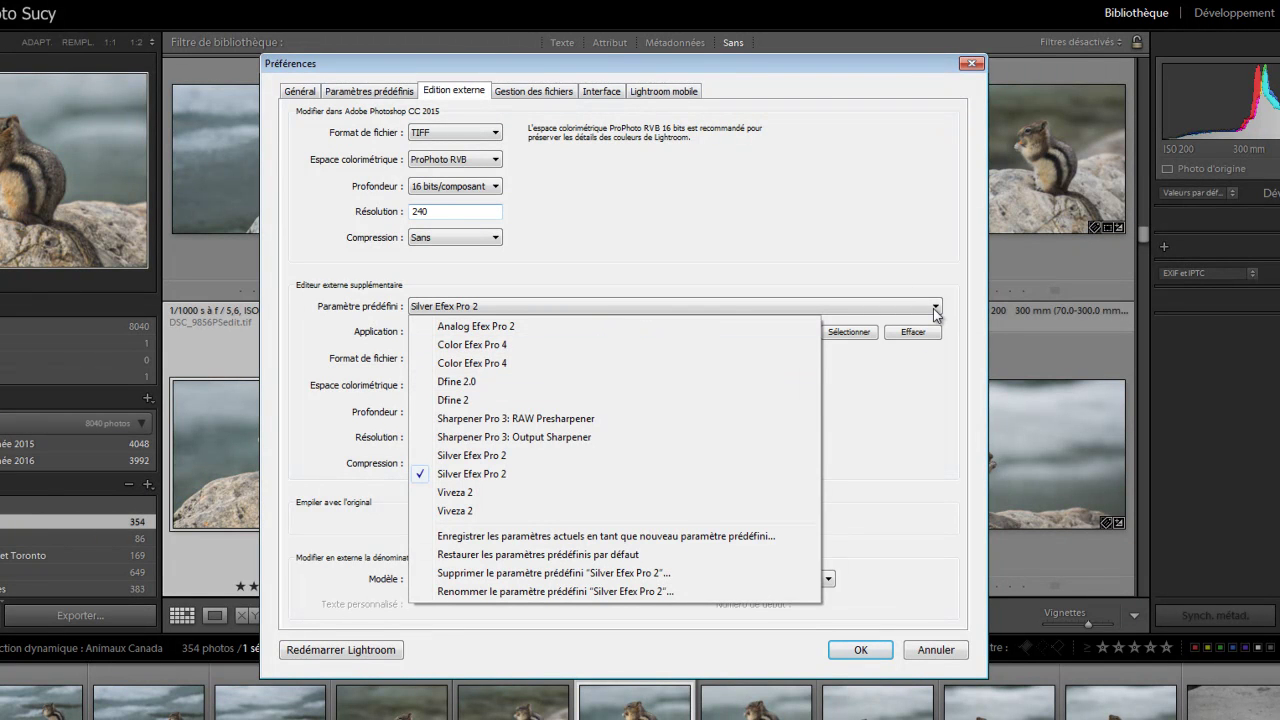
click(936, 313)
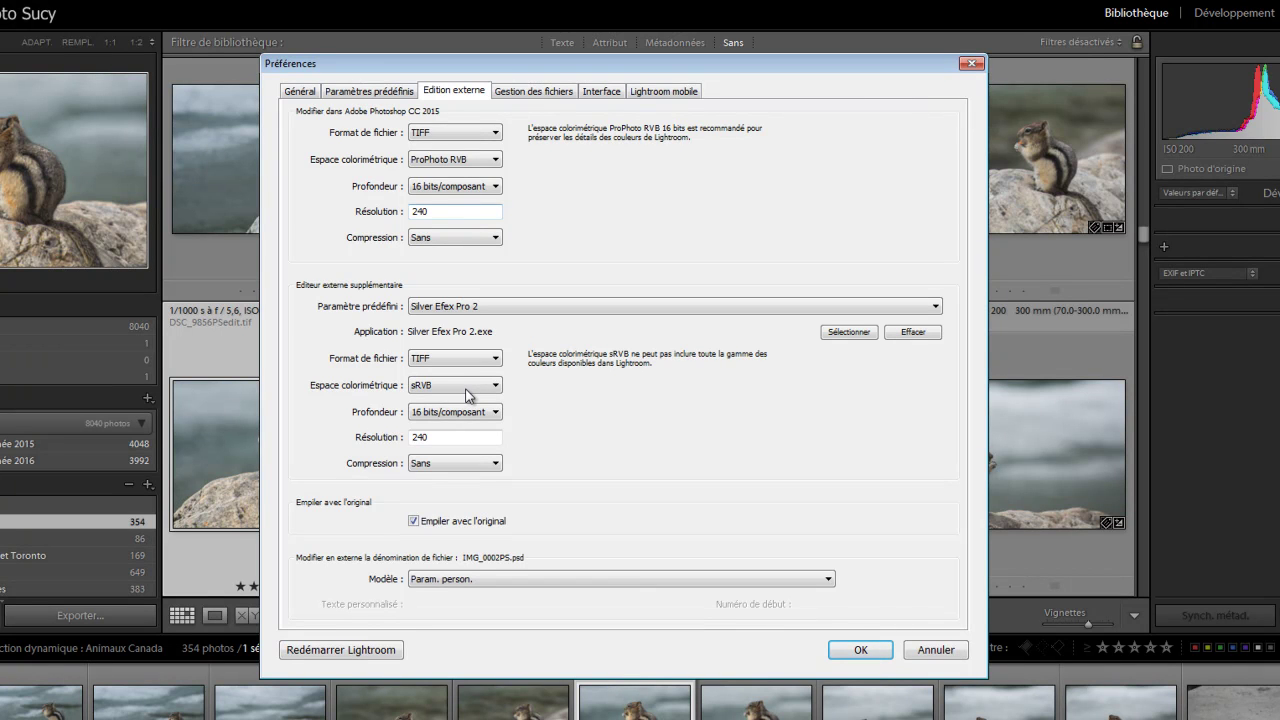
click(473, 438)
Step: Examine the file handling and interface preferences, then close the preferences
click(536, 94)
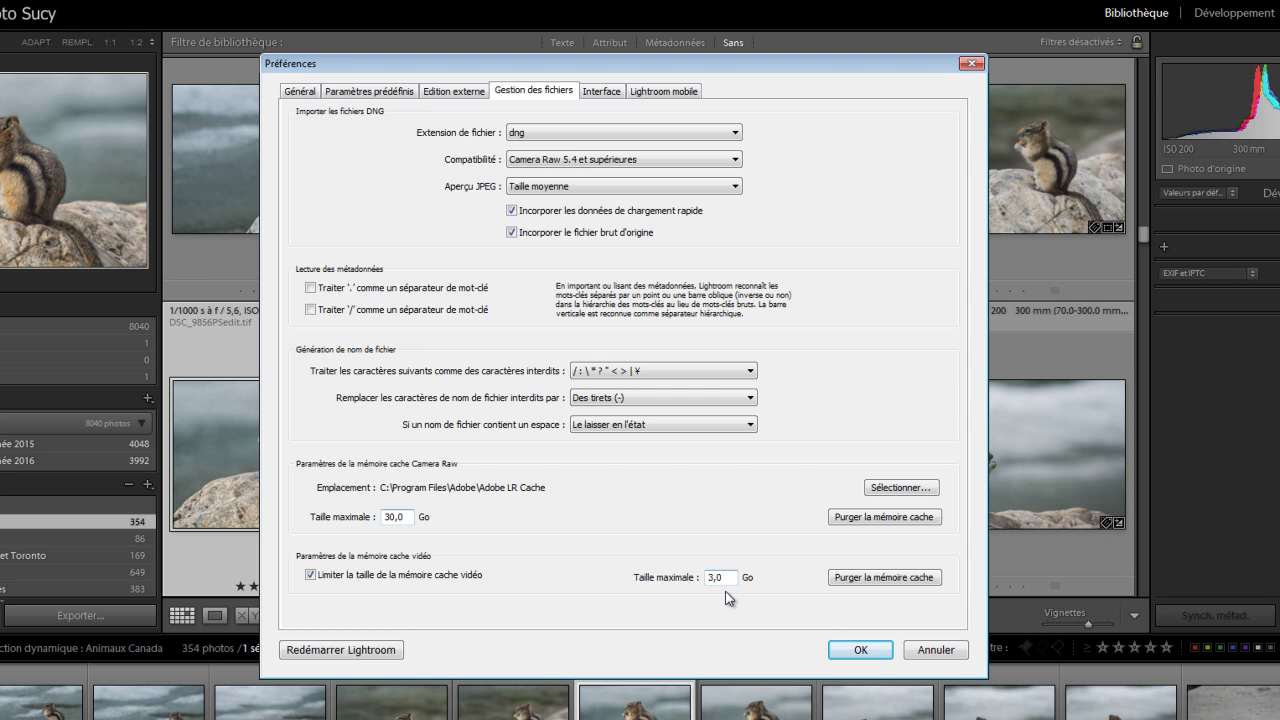
click(600, 92)
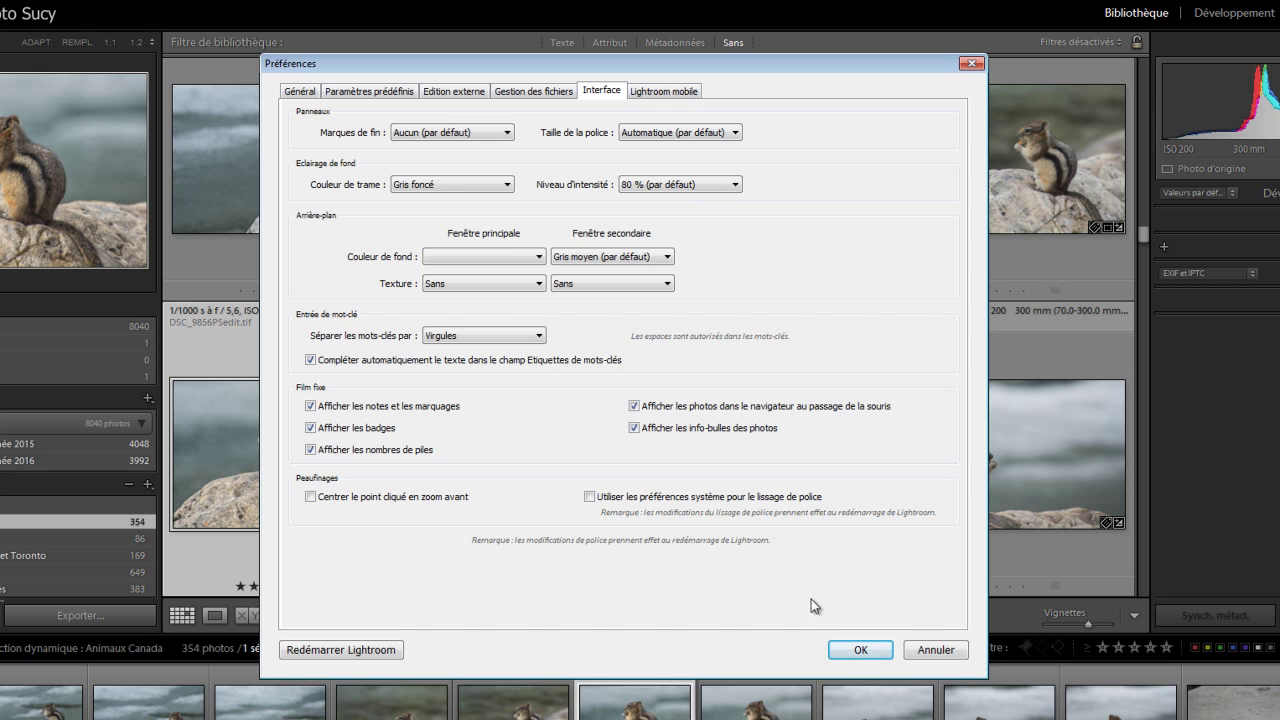
click(857, 649)
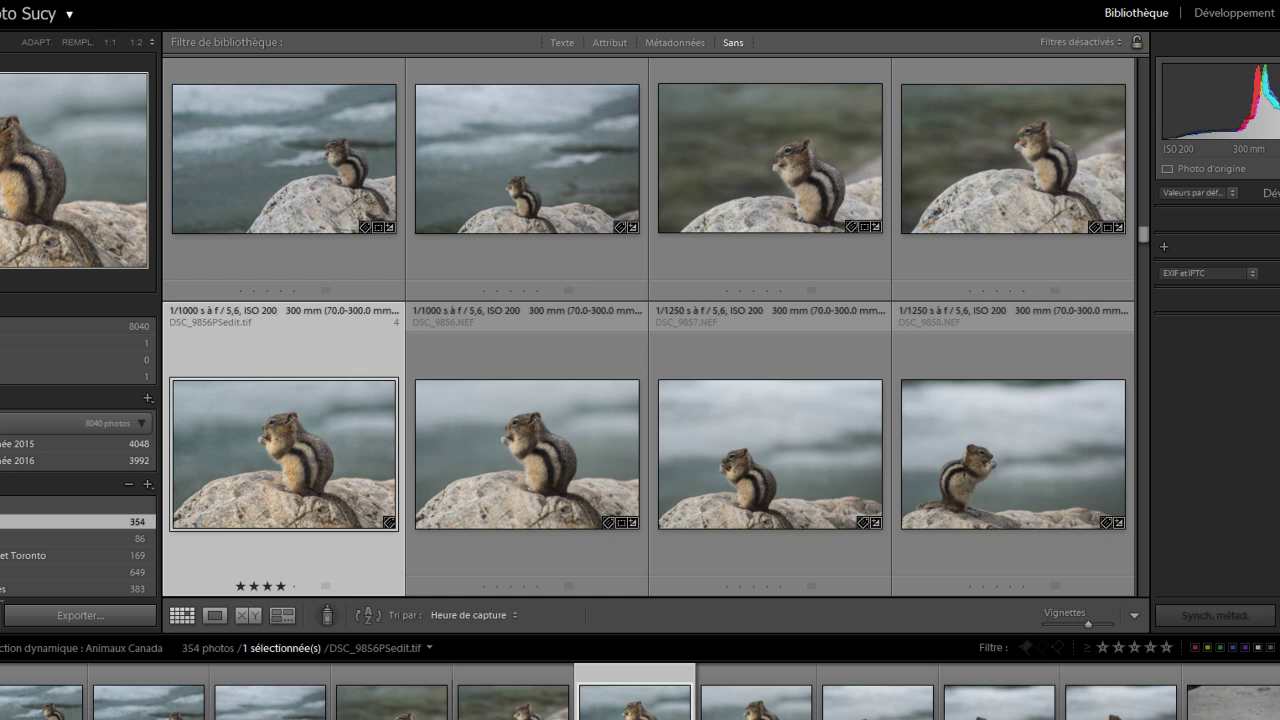
Step: Open the catalogue settings and examine the general information and backup schedule
key(alt+e)
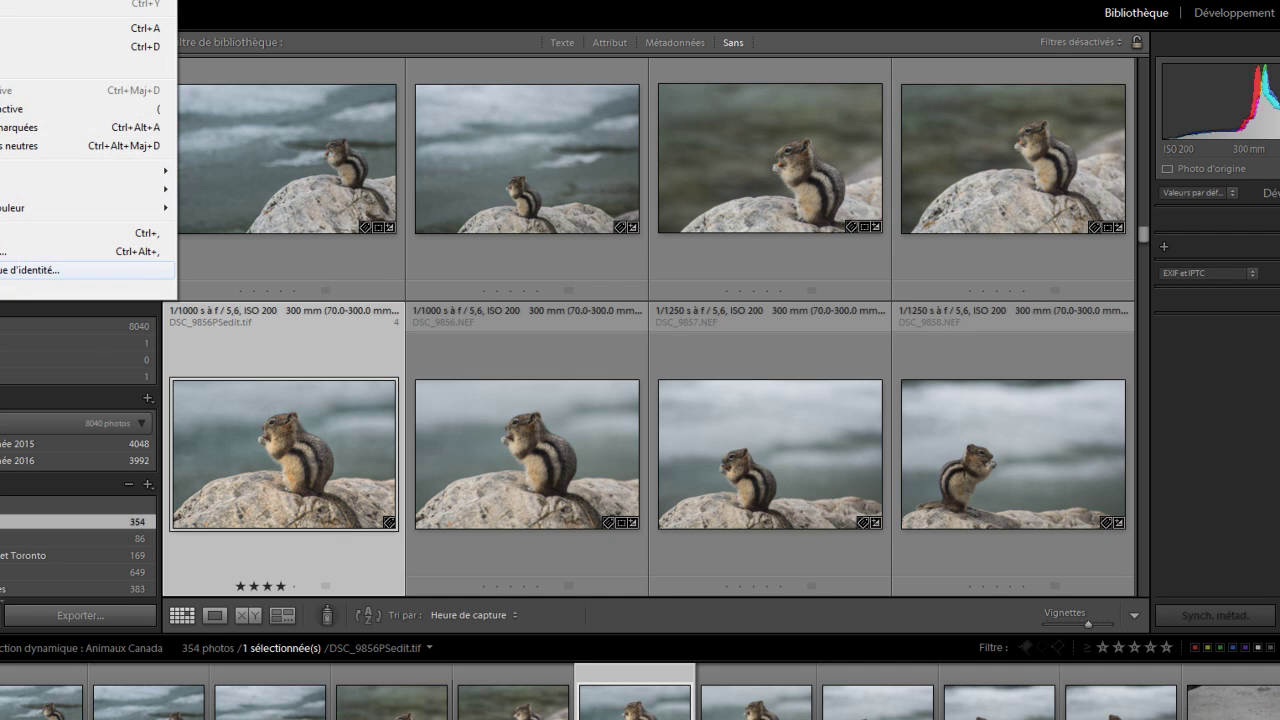
key(Return)
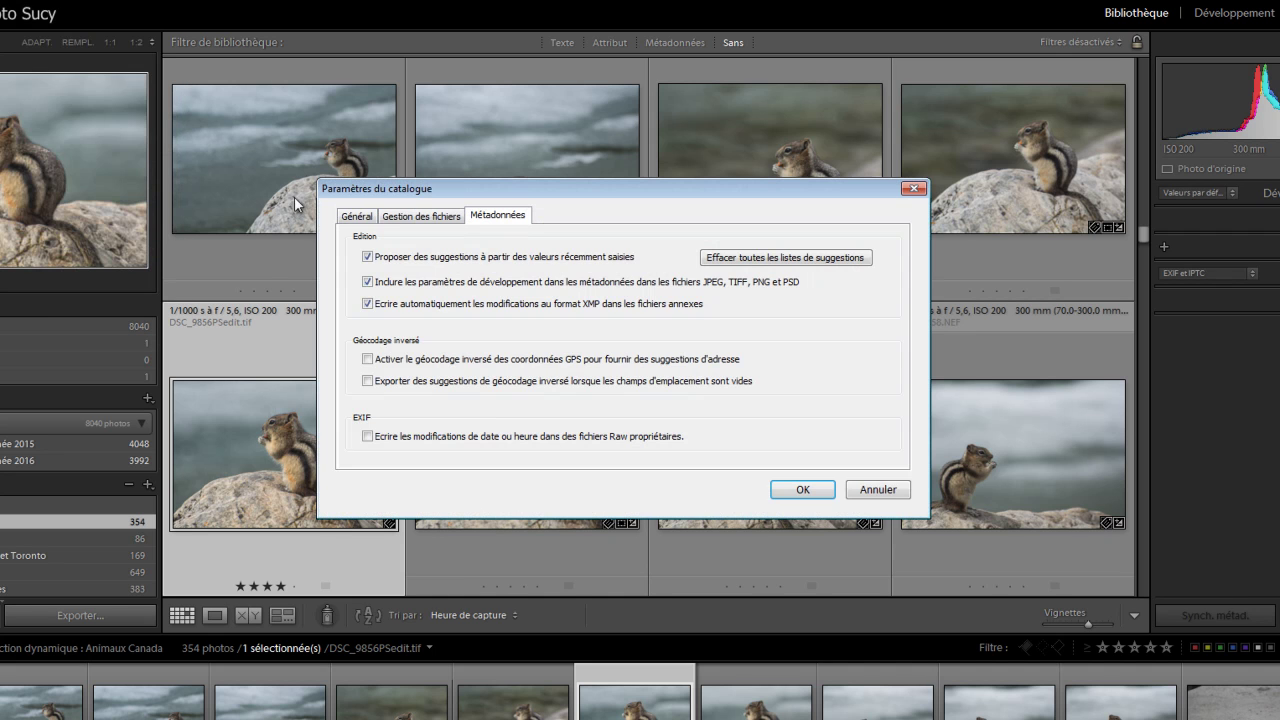
click(362, 217)
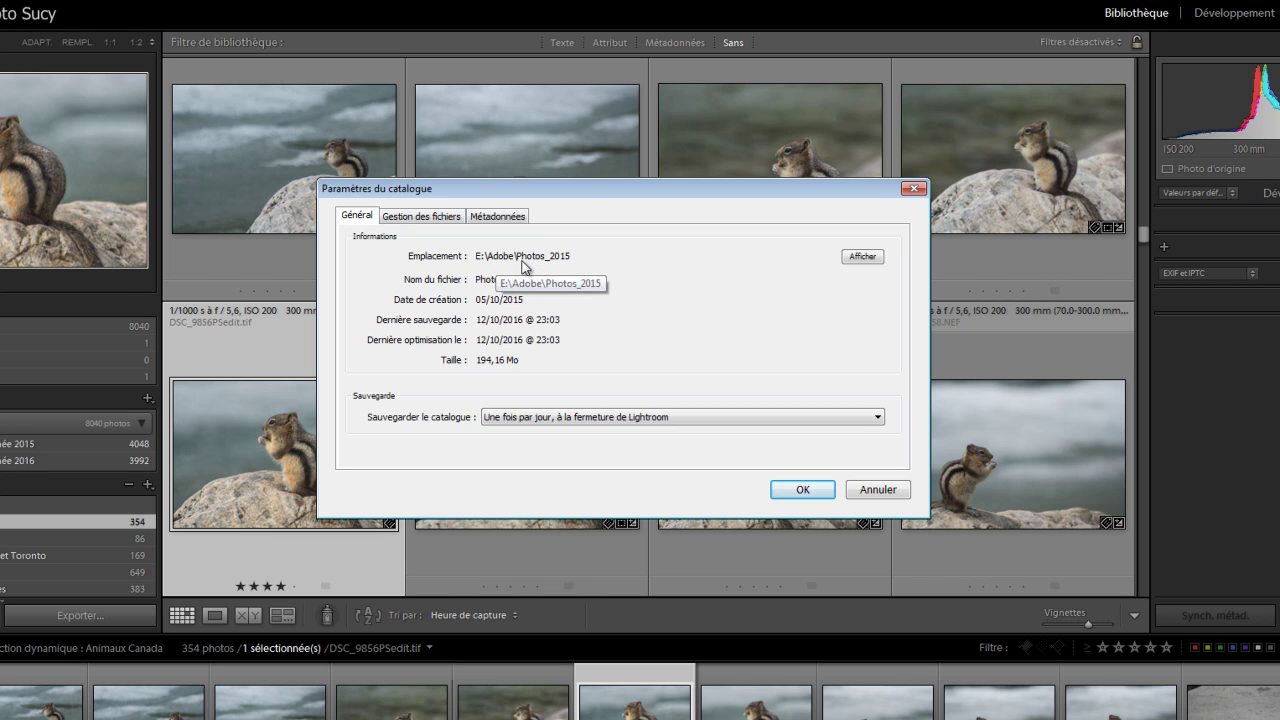
Step: Show the catalogue's location in Windows Explorer, open the Photos_2015 folder and select Photos_2015.lrcat
click(866, 258)
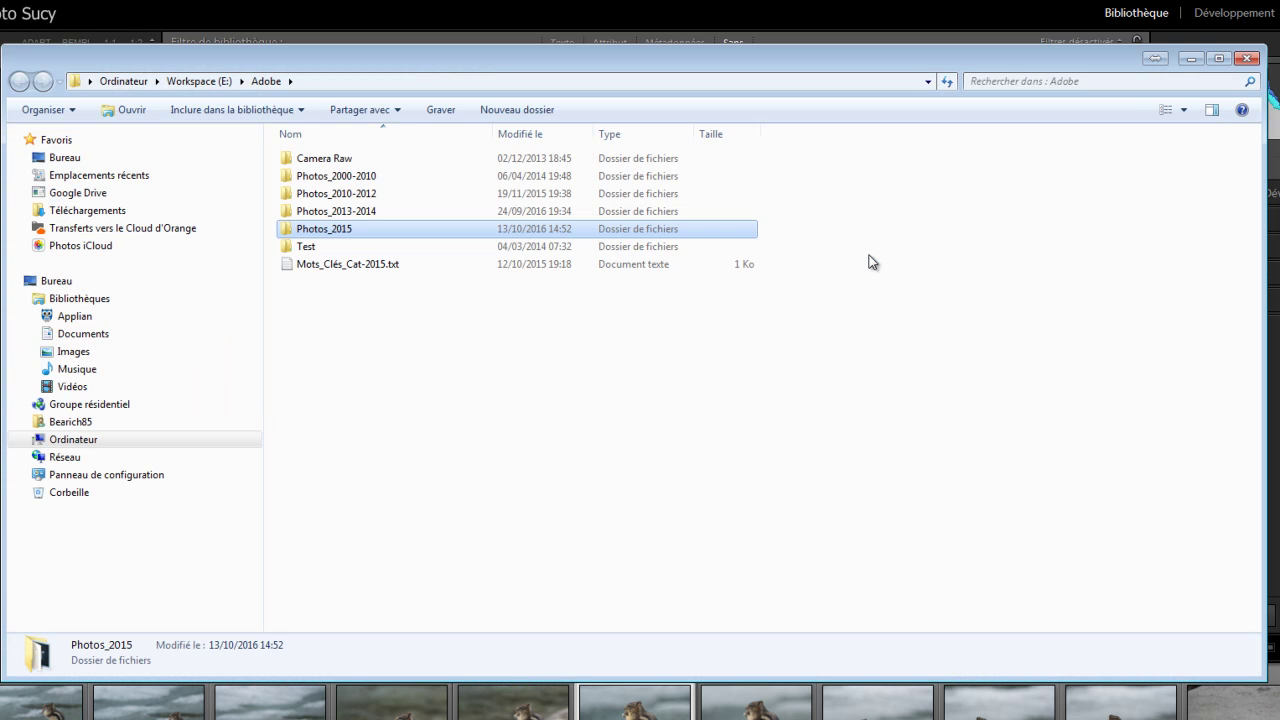
double_click(345, 233)
click(350, 198)
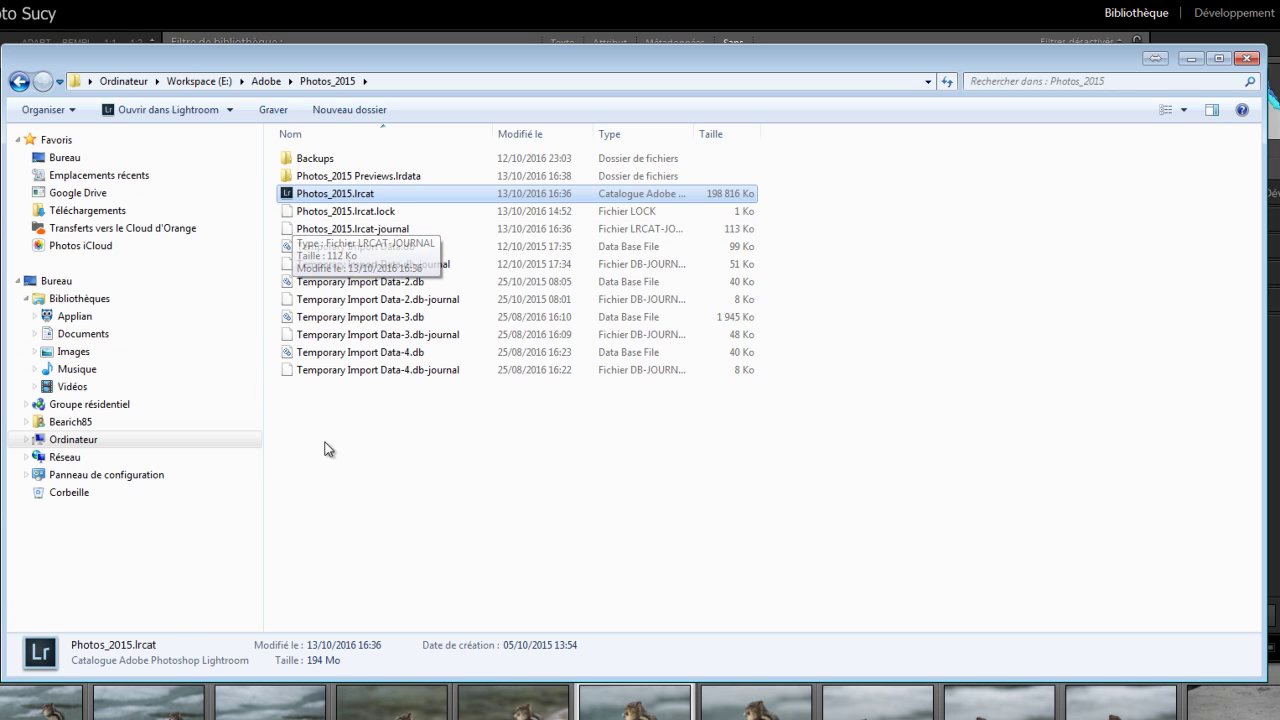
click(322, 181)
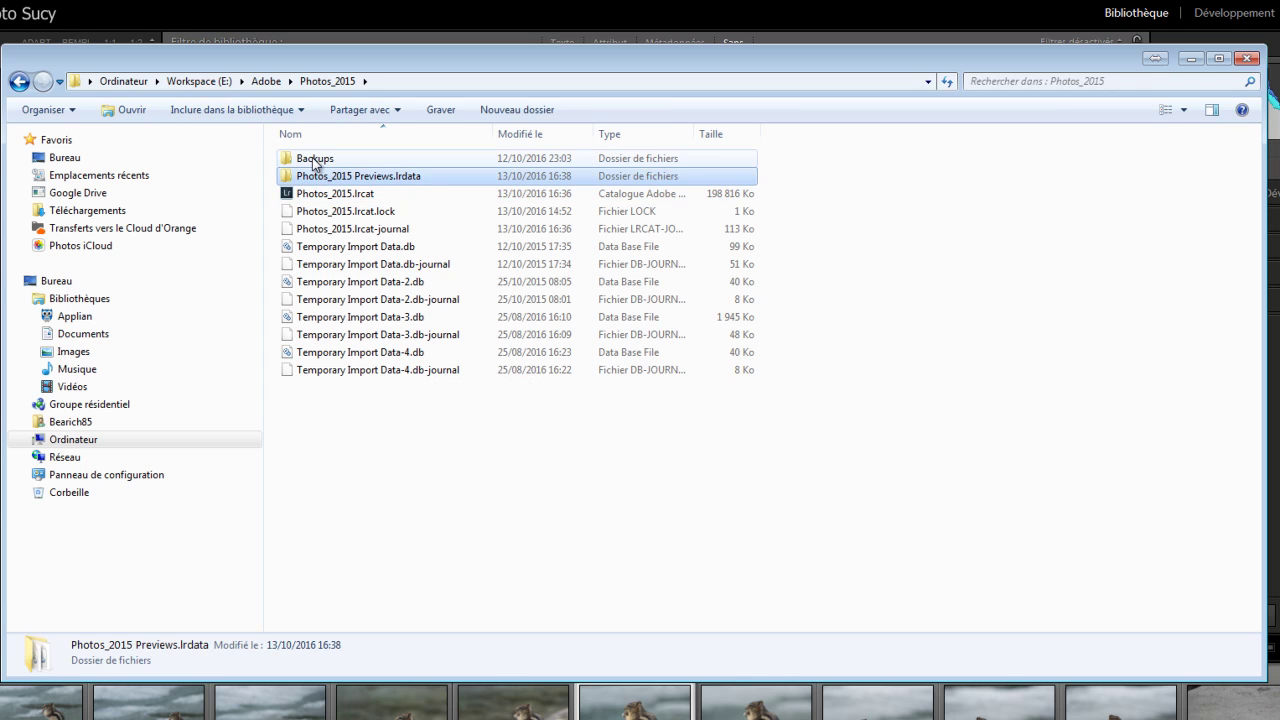
click(316, 161)
double_click(312, 162)
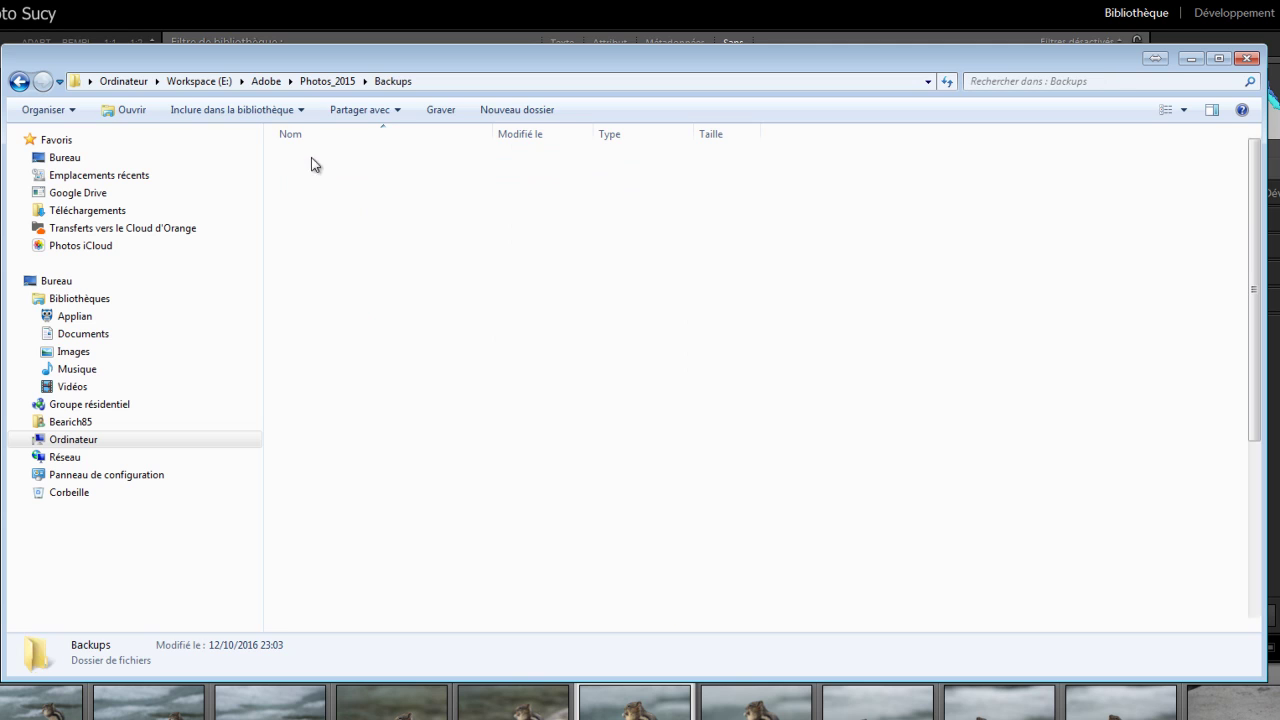
drag(1256, 276, 1246, 532)
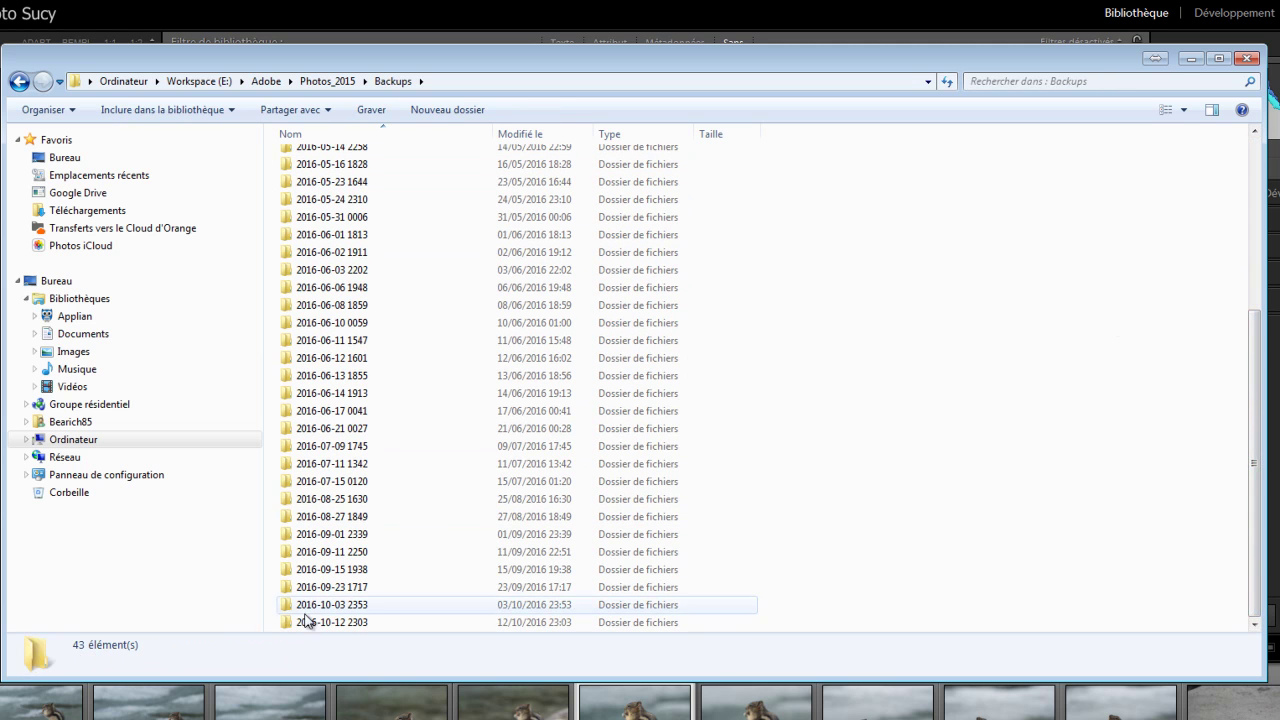
mouse_move(306, 622)
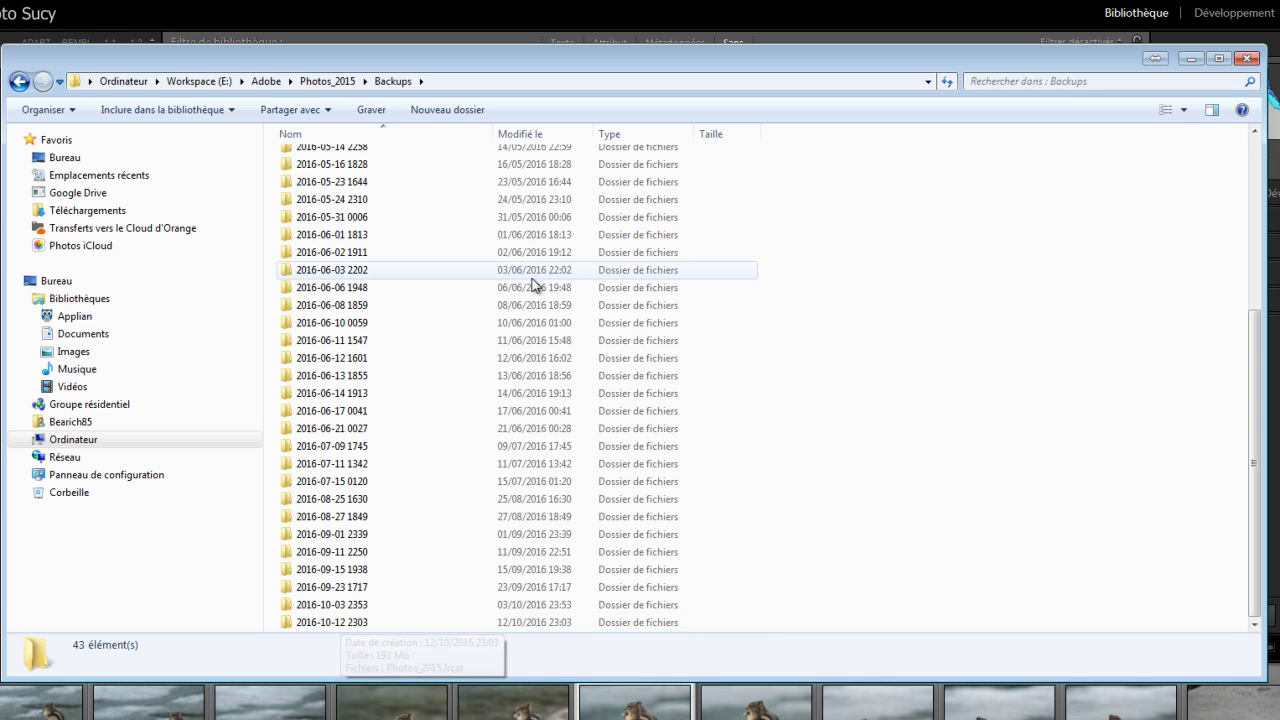
double_click(345, 622)
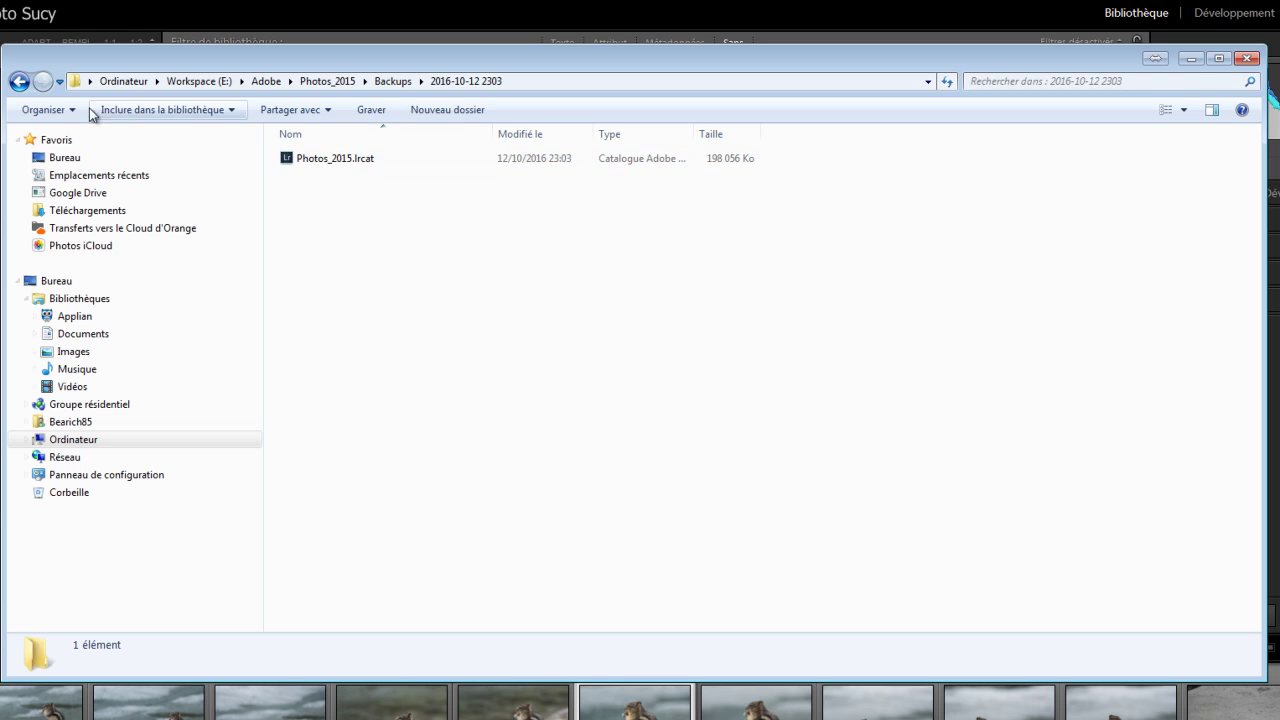
click(16, 83)
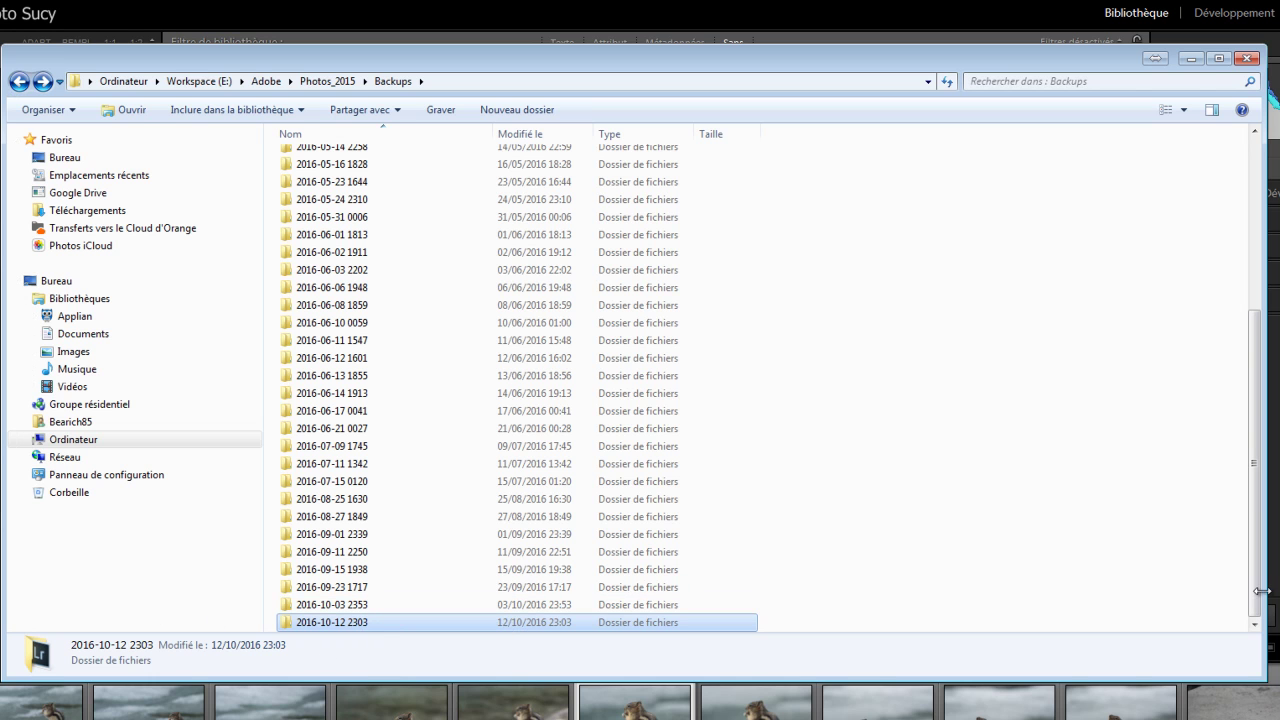
drag(1257, 591, 1260, 386)
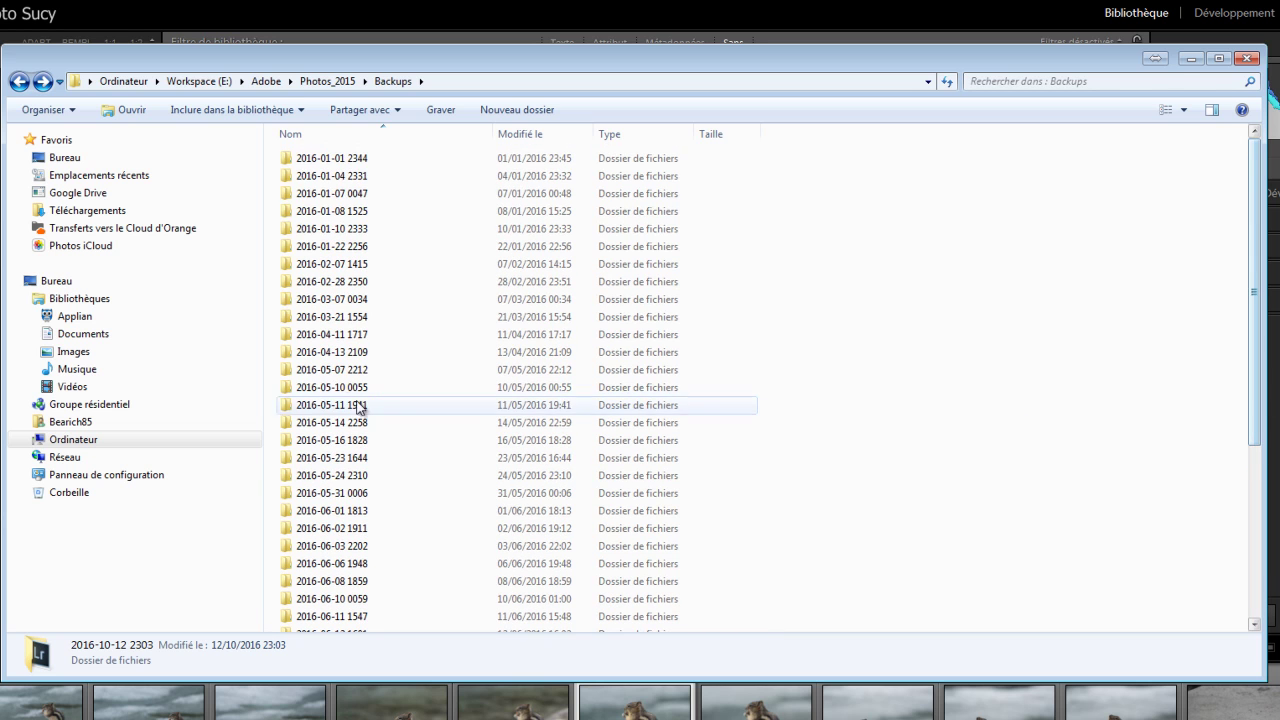
click(355, 160)
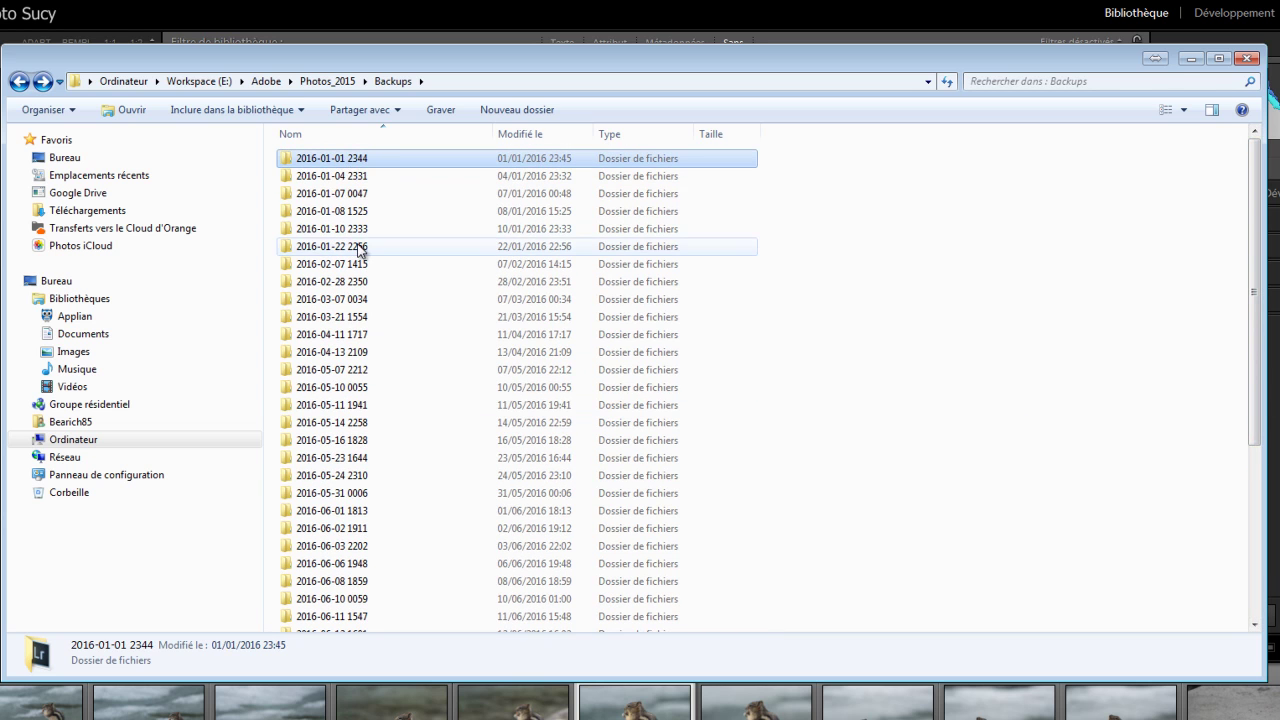
shift+click(360, 249)
right_click(322, 172)
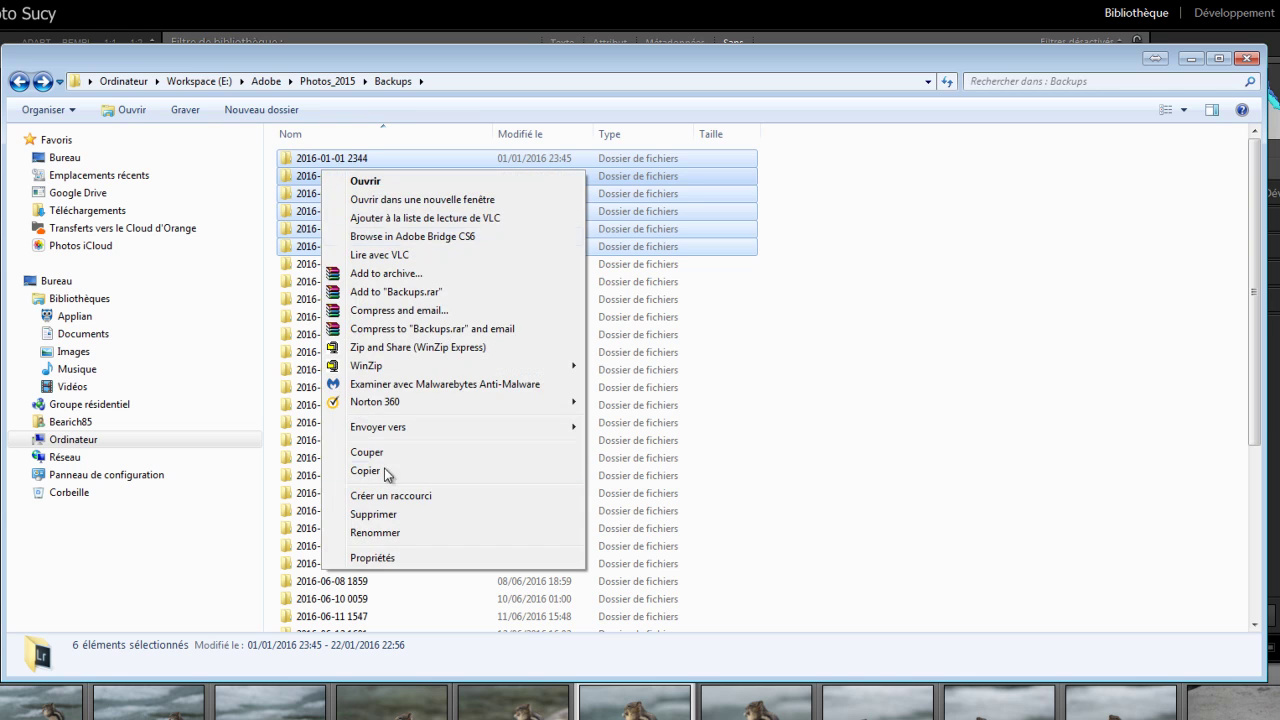
click(385, 515)
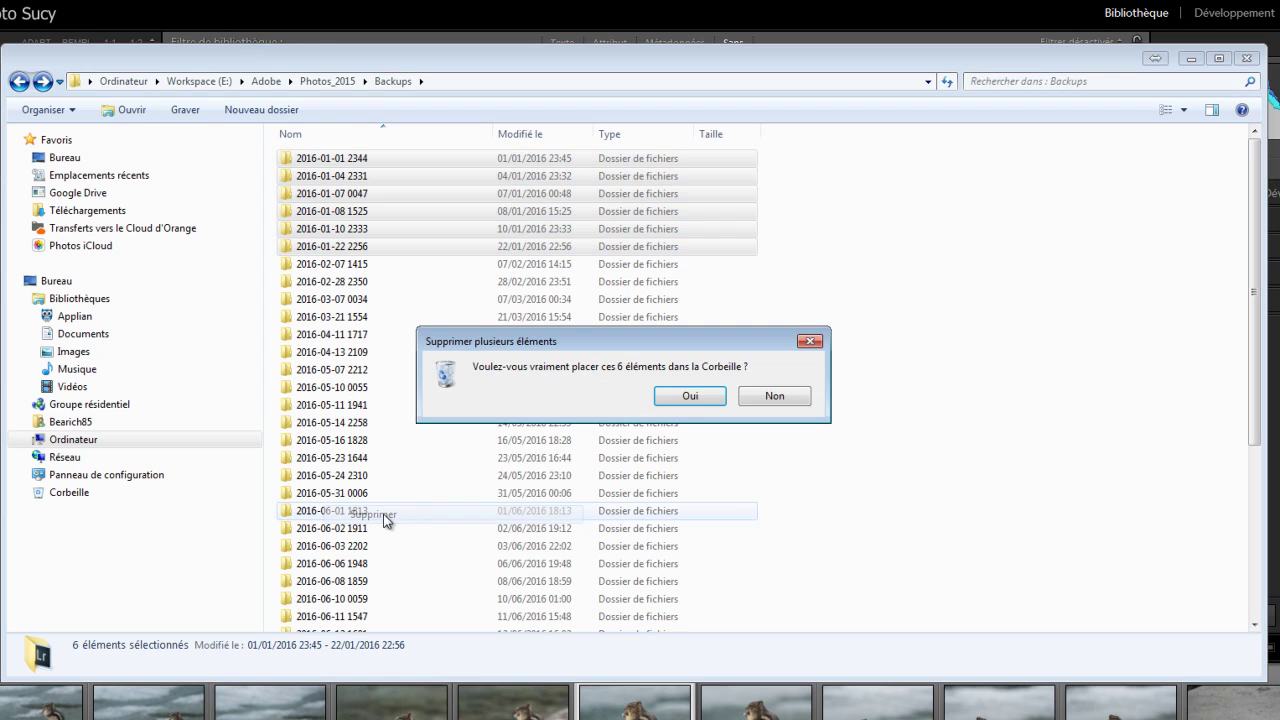
click(689, 398)
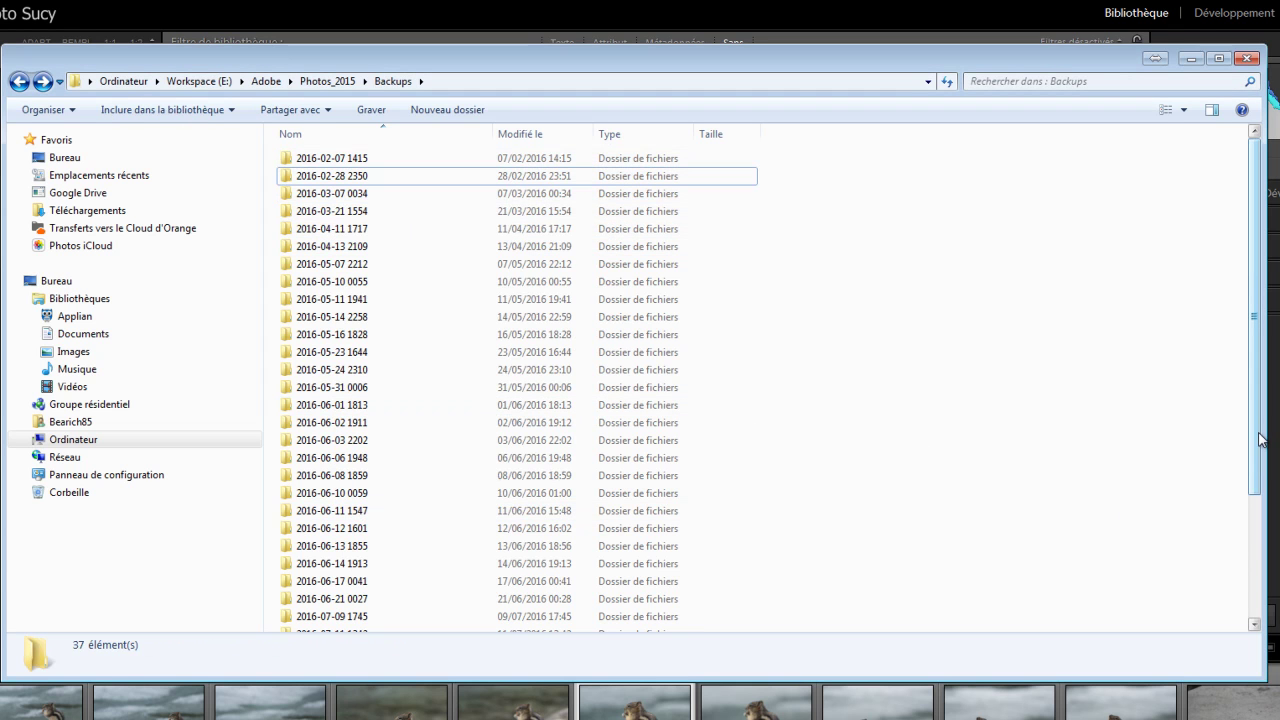
drag(1262, 440, 1262, 562)
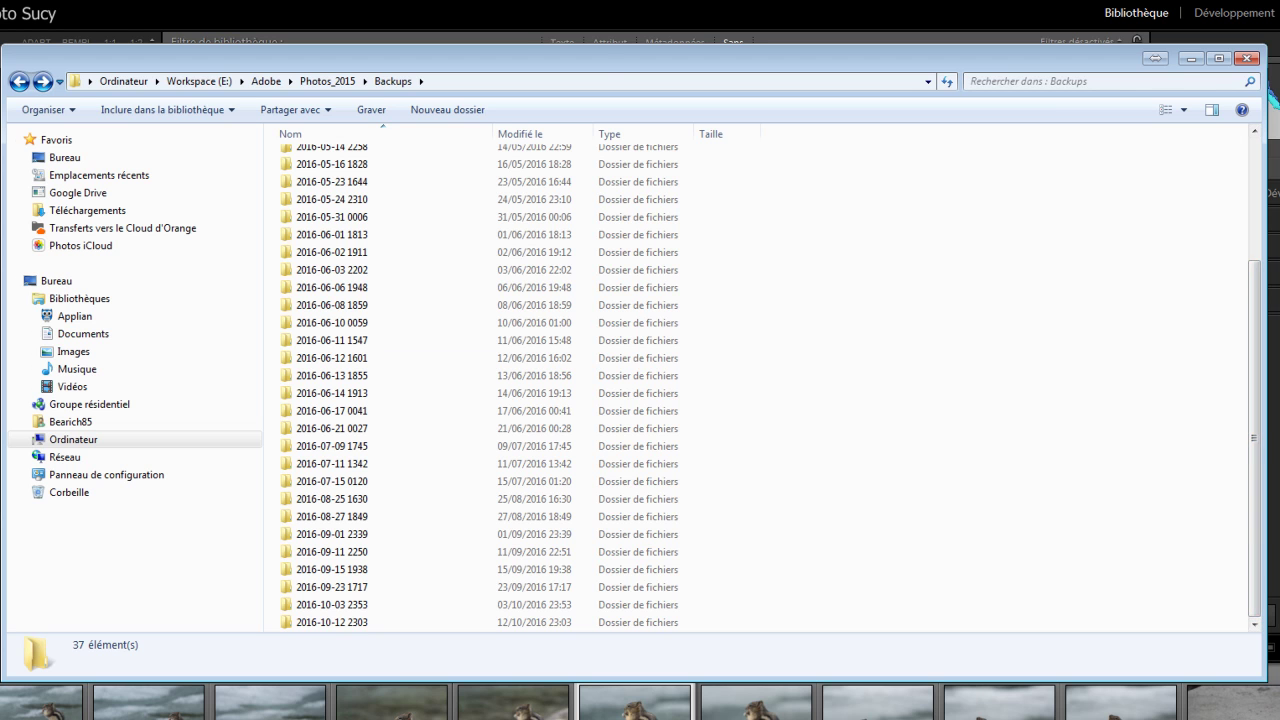
click(1247, 58)
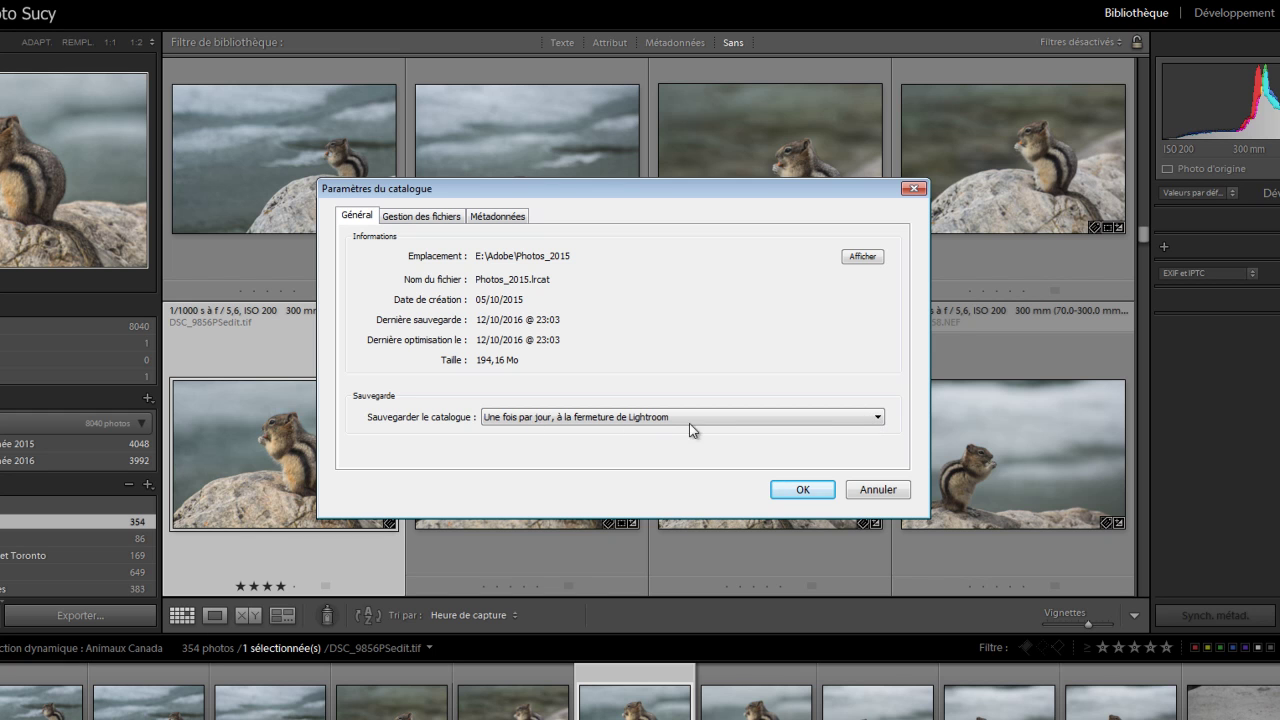
Step: Examine the catalogue's backup frequency choices and the standard preview sizes in its file handling settings
click(880, 421)
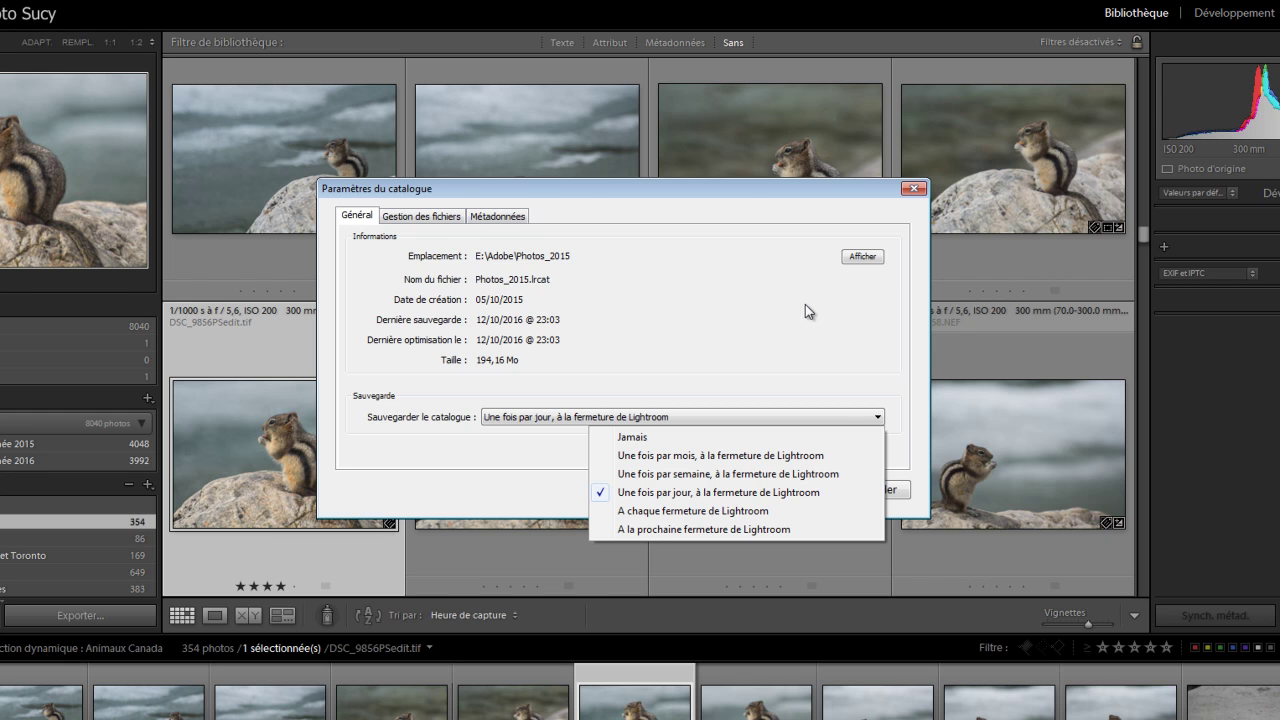
click(720, 322)
click(439, 218)
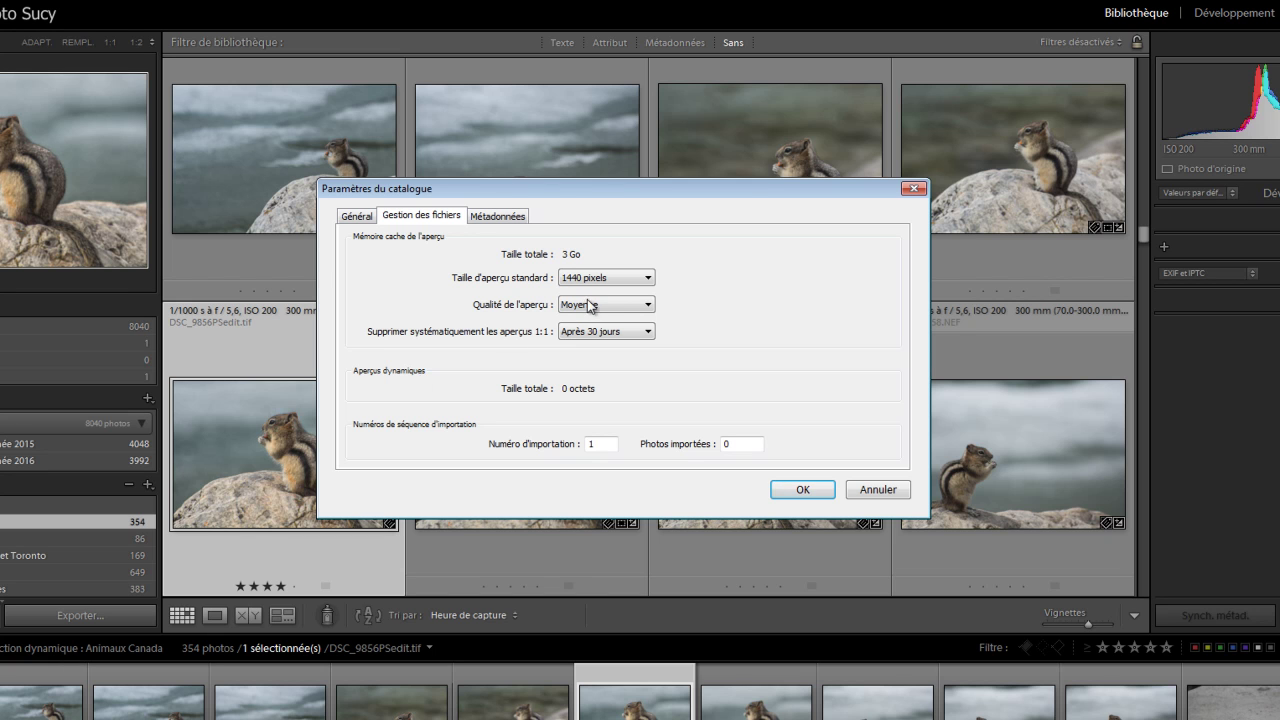
click(647, 281)
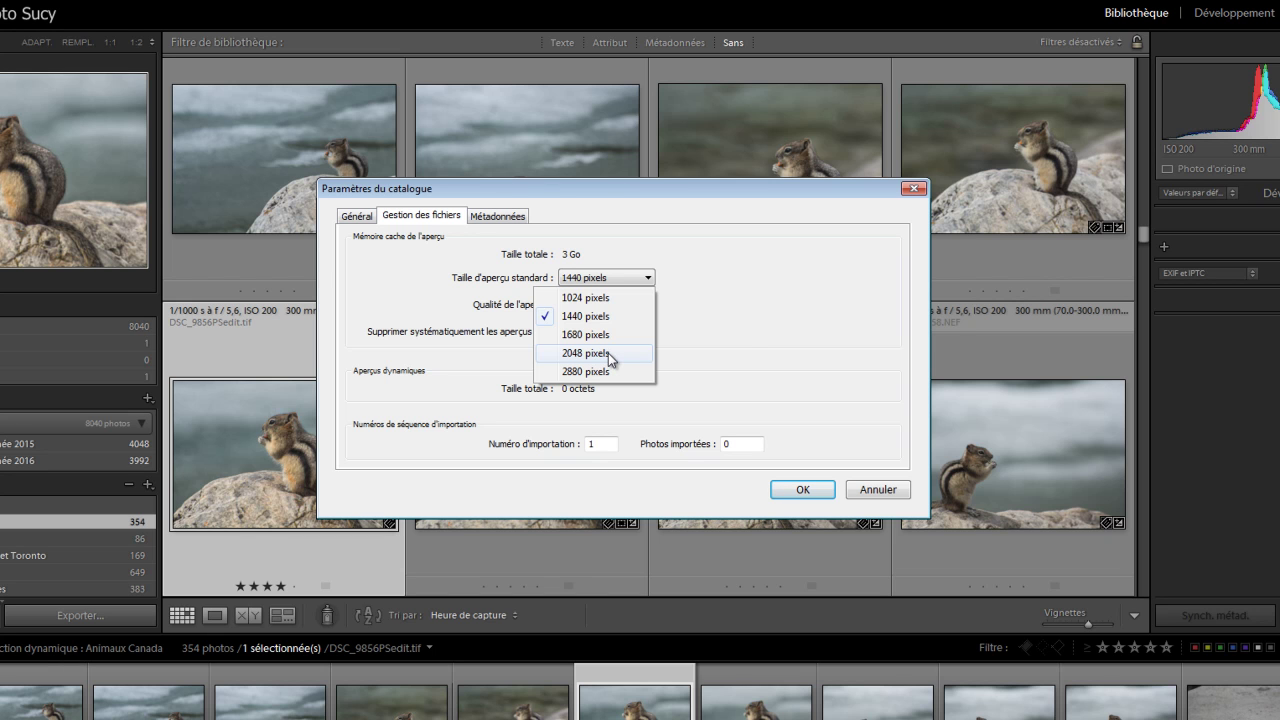
click(733, 340)
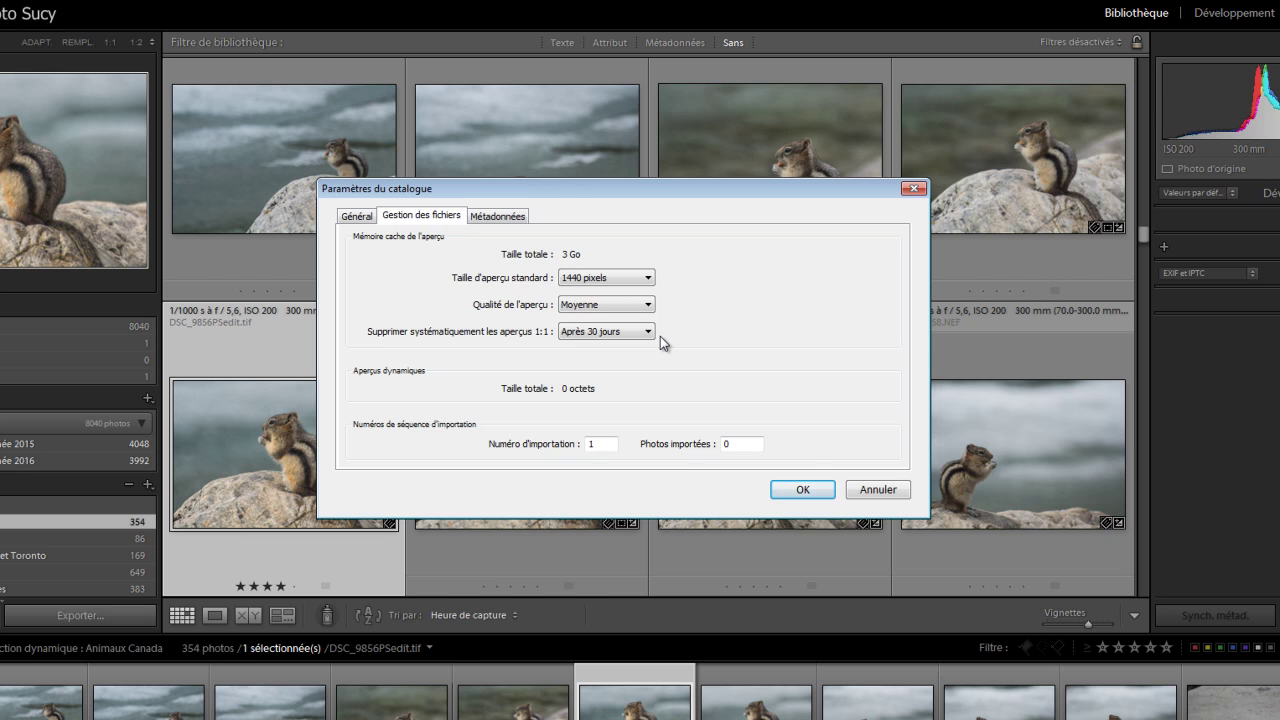
Step: Show the catalogue's metadata settings, then open the folder F:\Photo\Année 2016\2016\septembre\01 in Windows Explorer
click(497, 216)
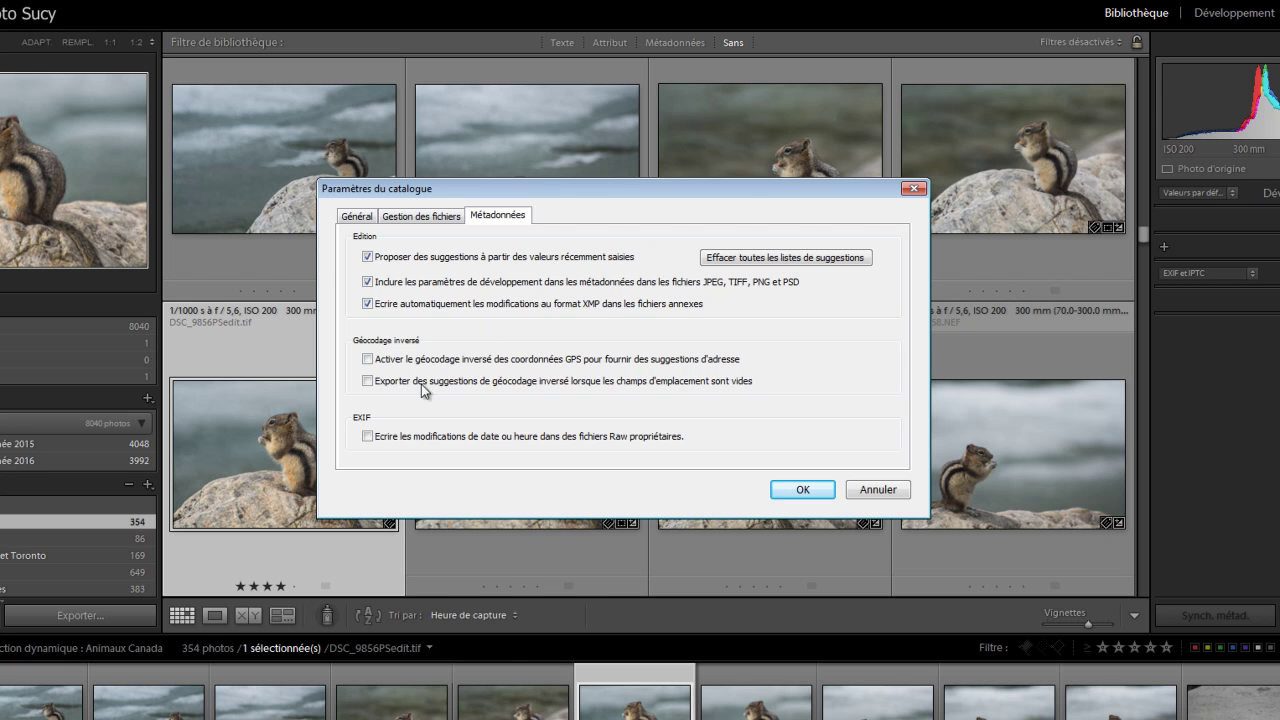
key(super)
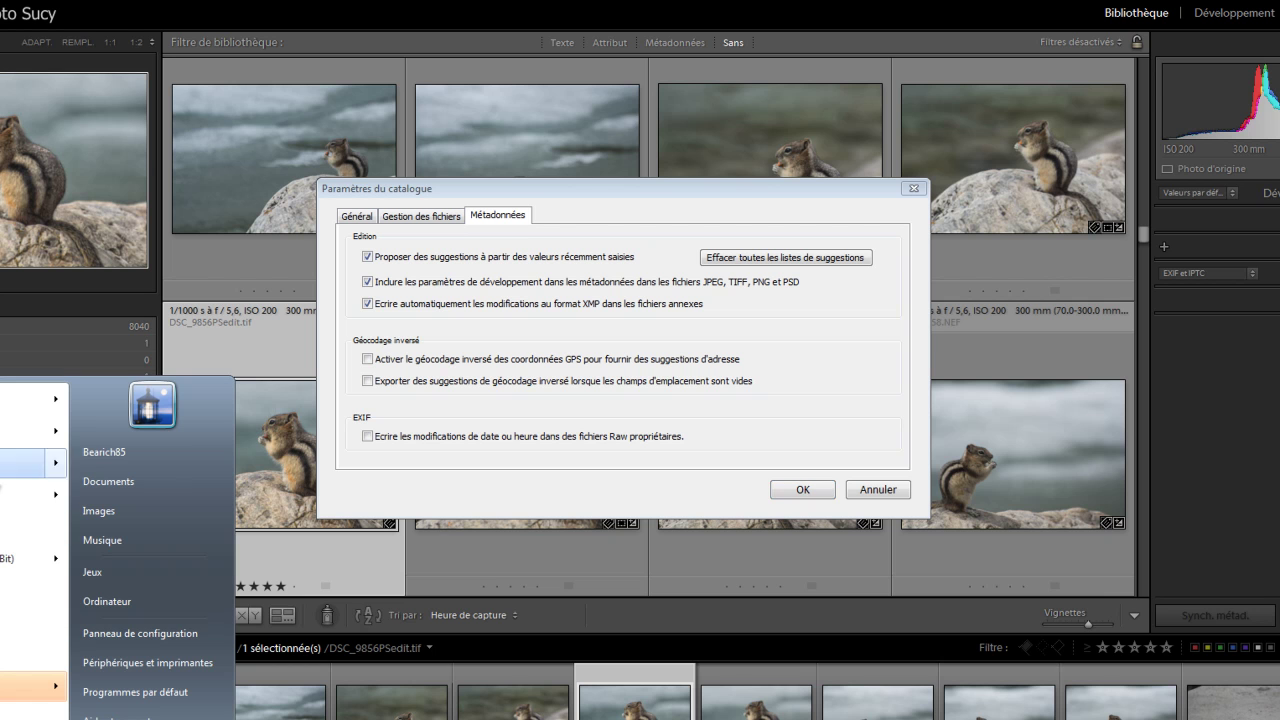
click(117, 599)
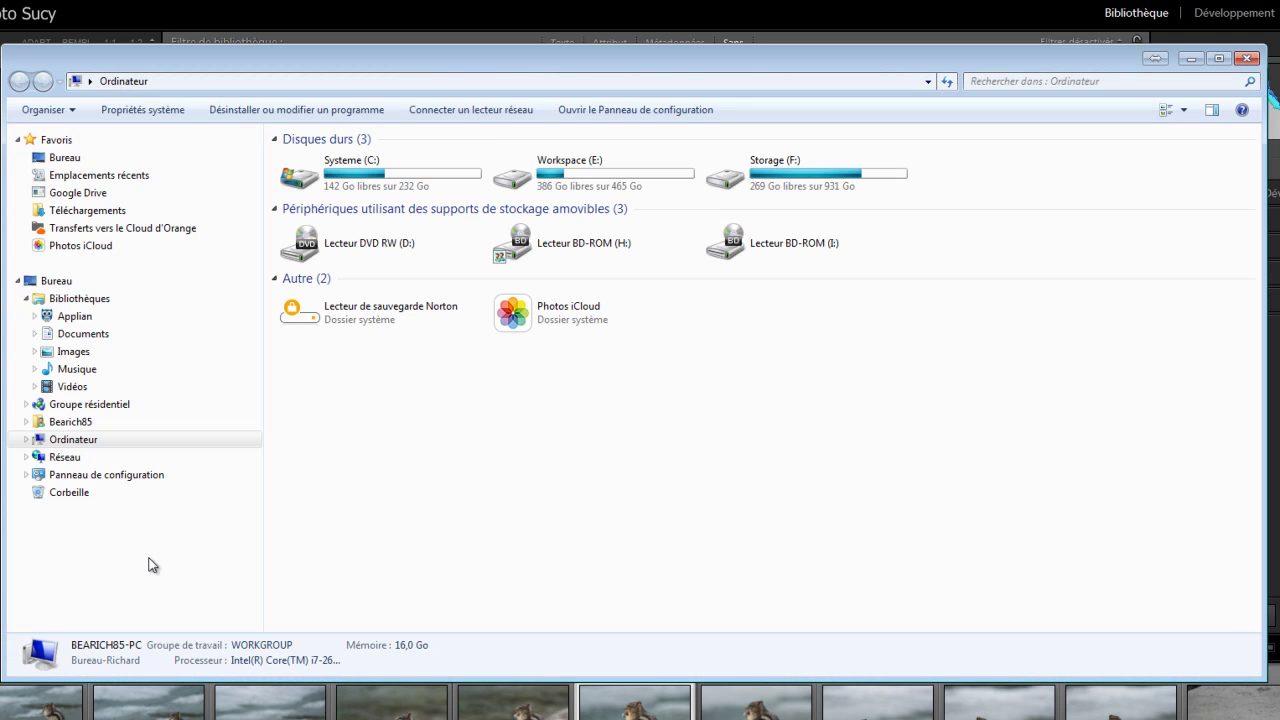
click(794, 166)
double_click(794, 164)
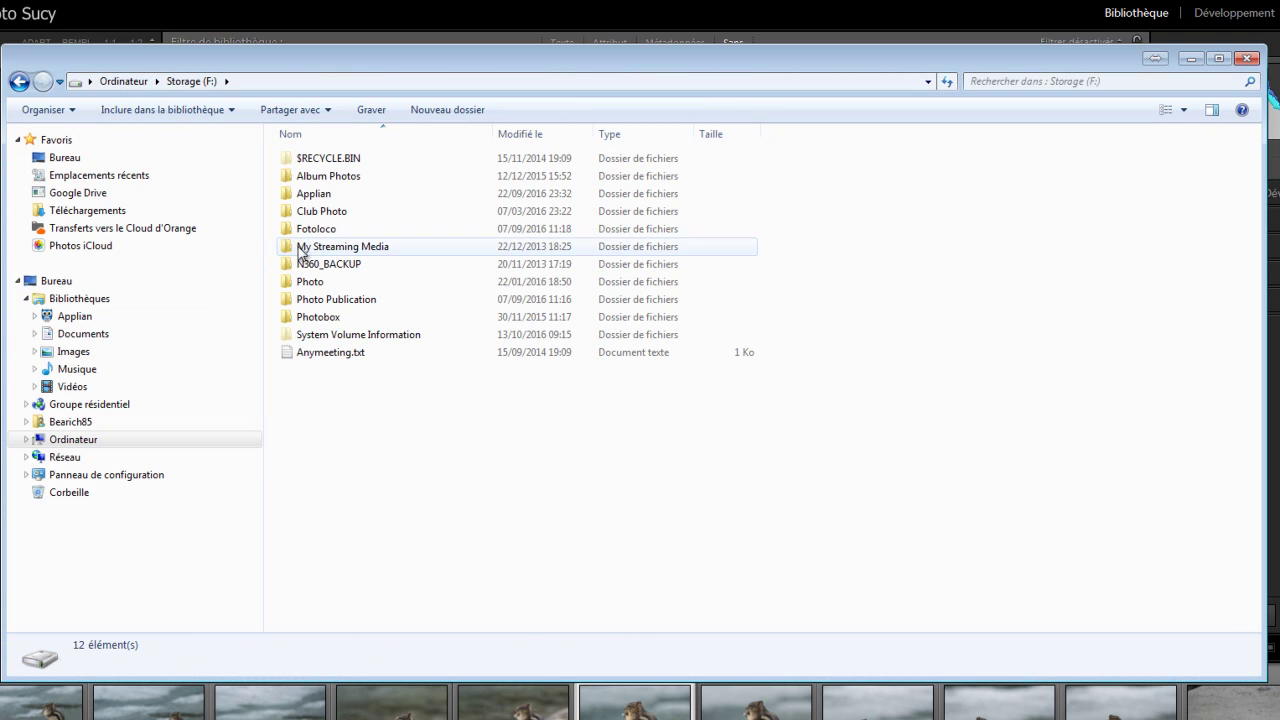
double_click(305, 282)
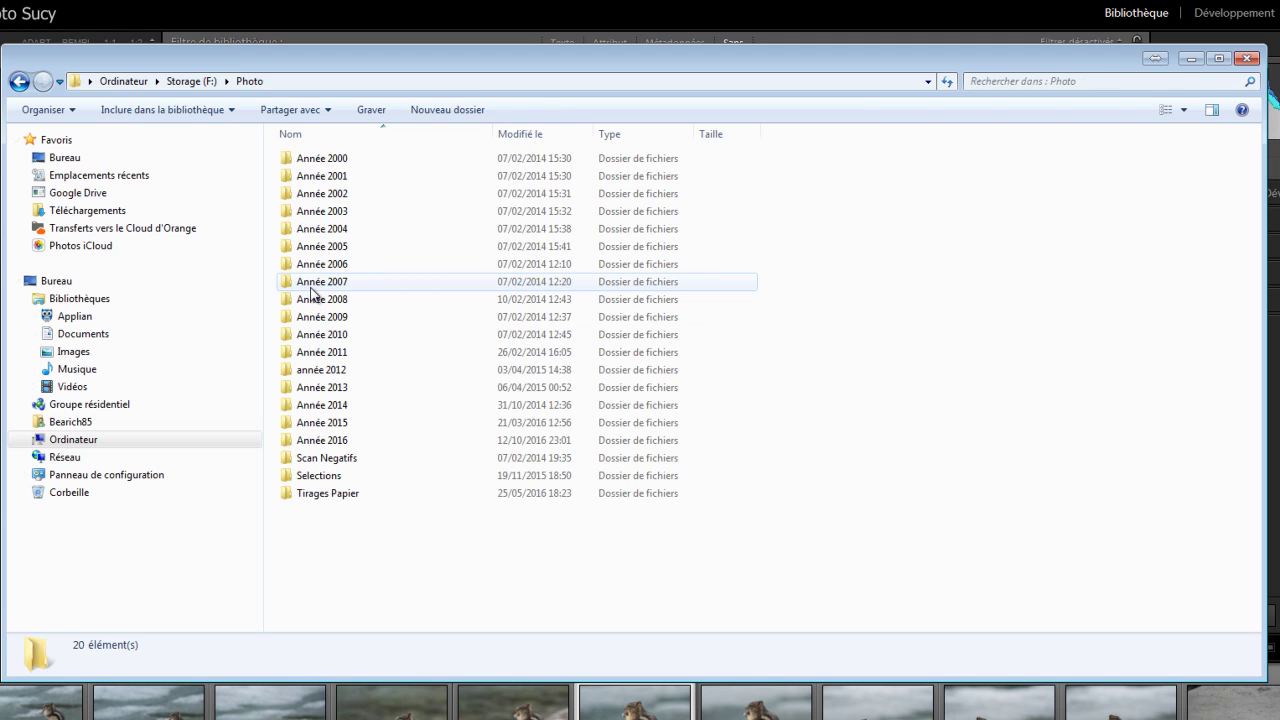
double_click(338, 440)
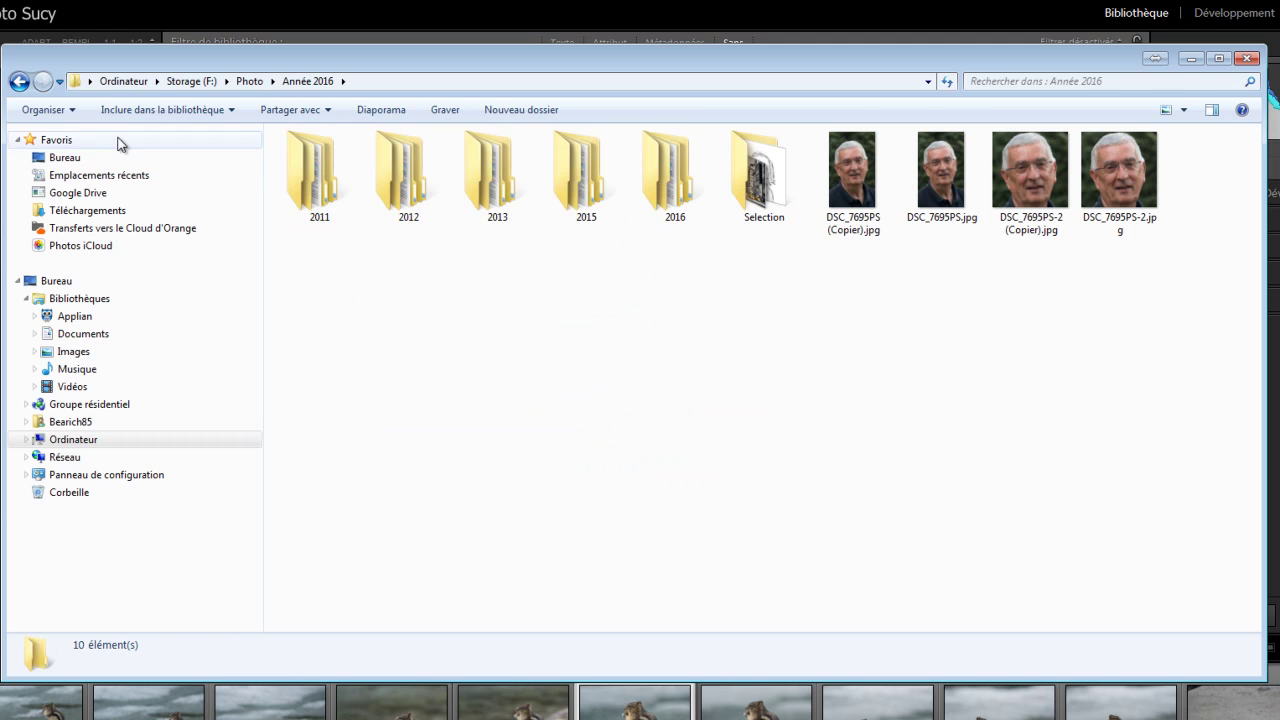
double_click(681, 165)
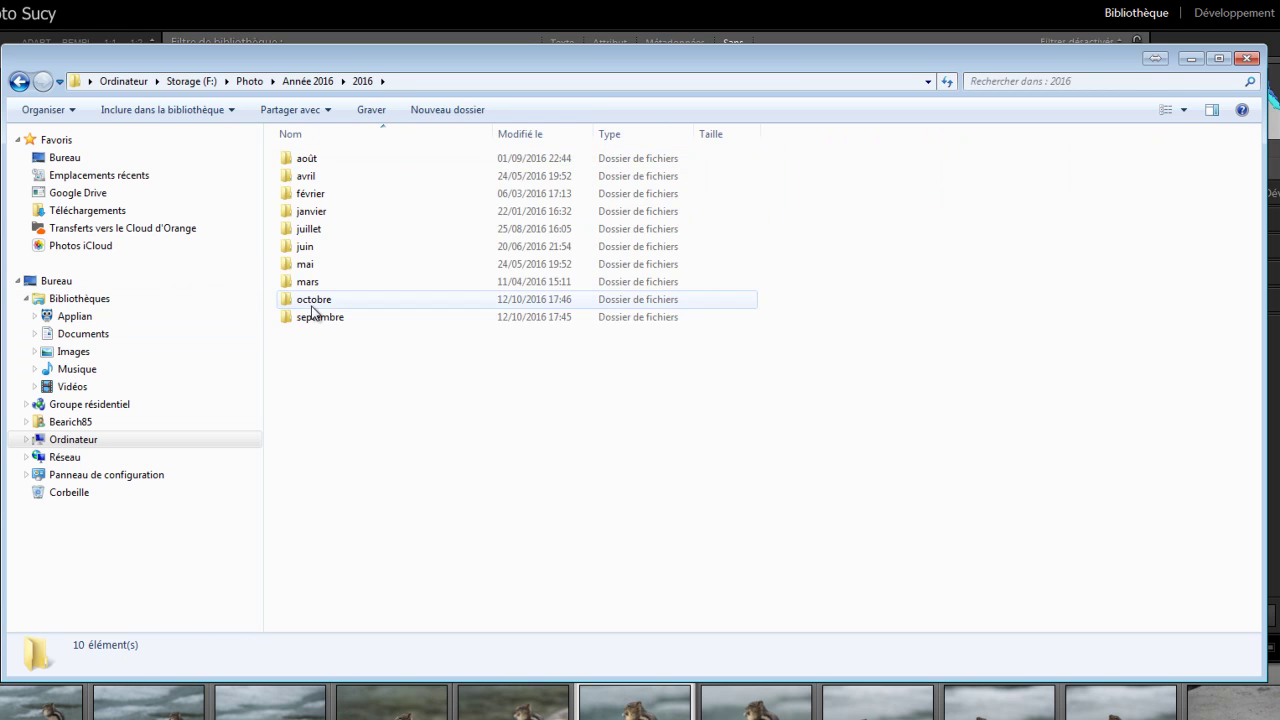
double_click(306, 320)
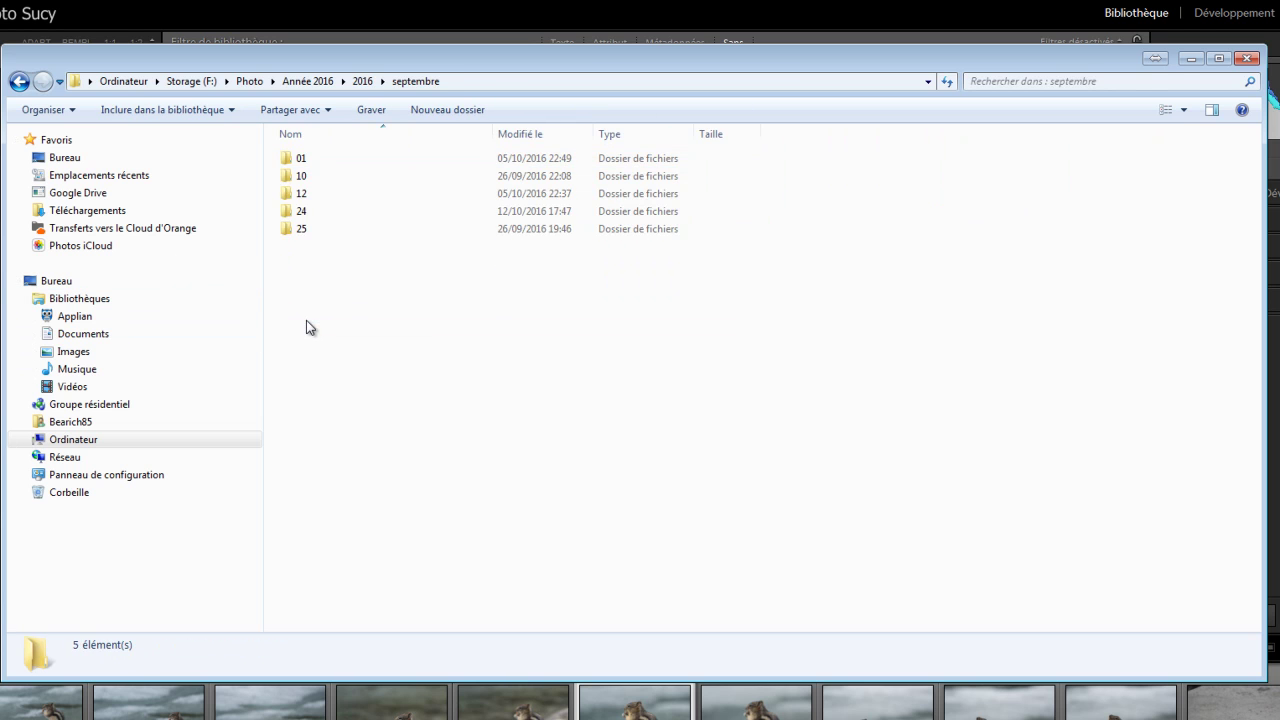
double_click(292, 159)
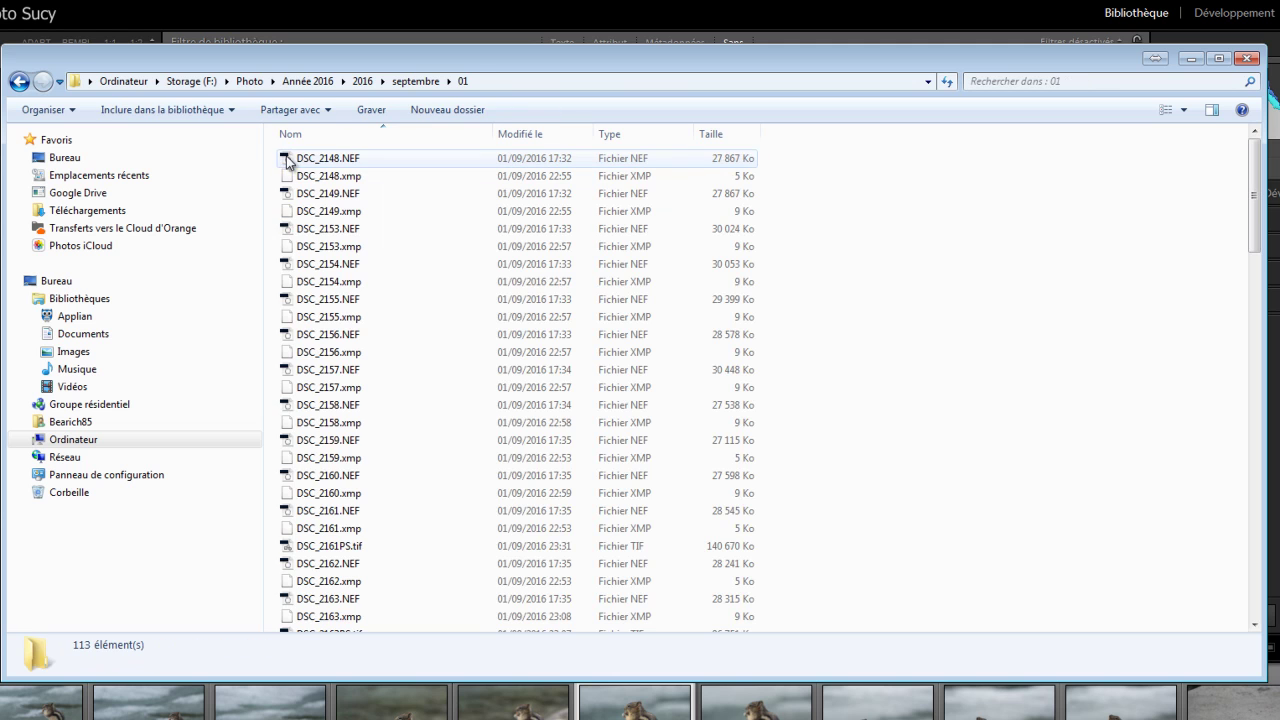
Step: Compare DSC_2148.NEF with its sidecar DSC_2148.xmp, then open the XMP file in Notepad++ and examine its metadata
click(352, 183)
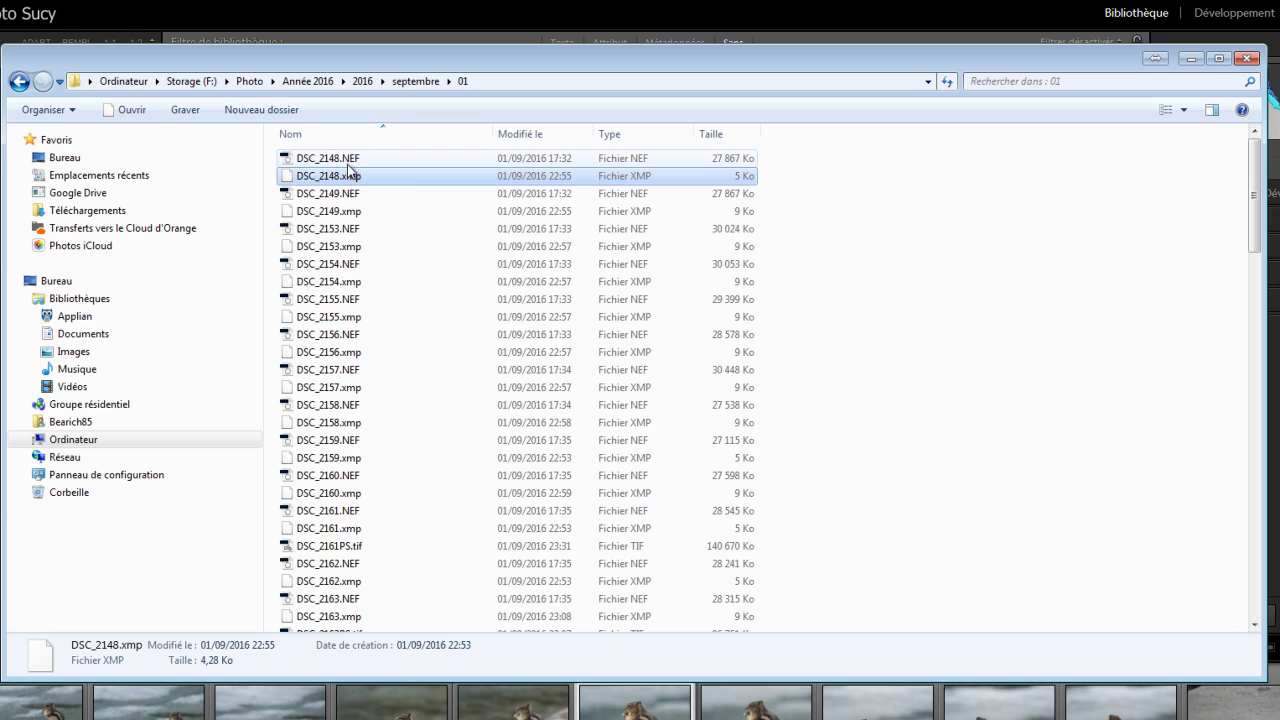
click(352, 162)
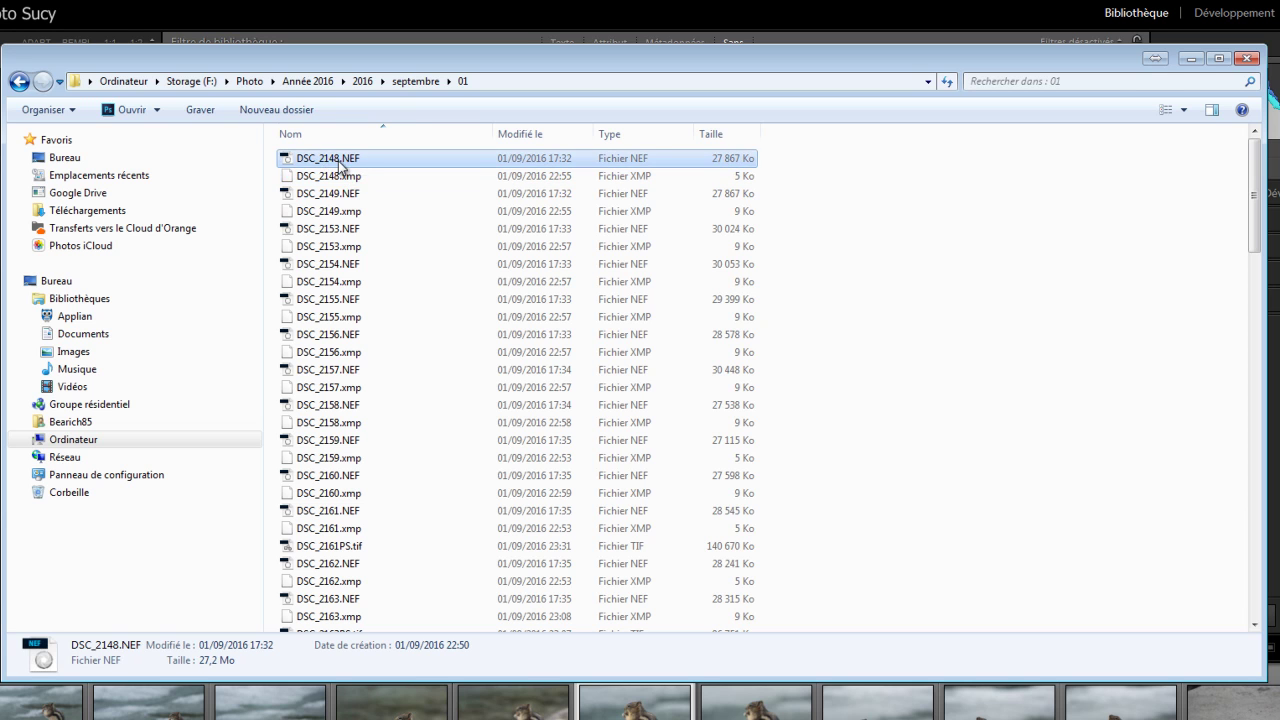
click(332, 177)
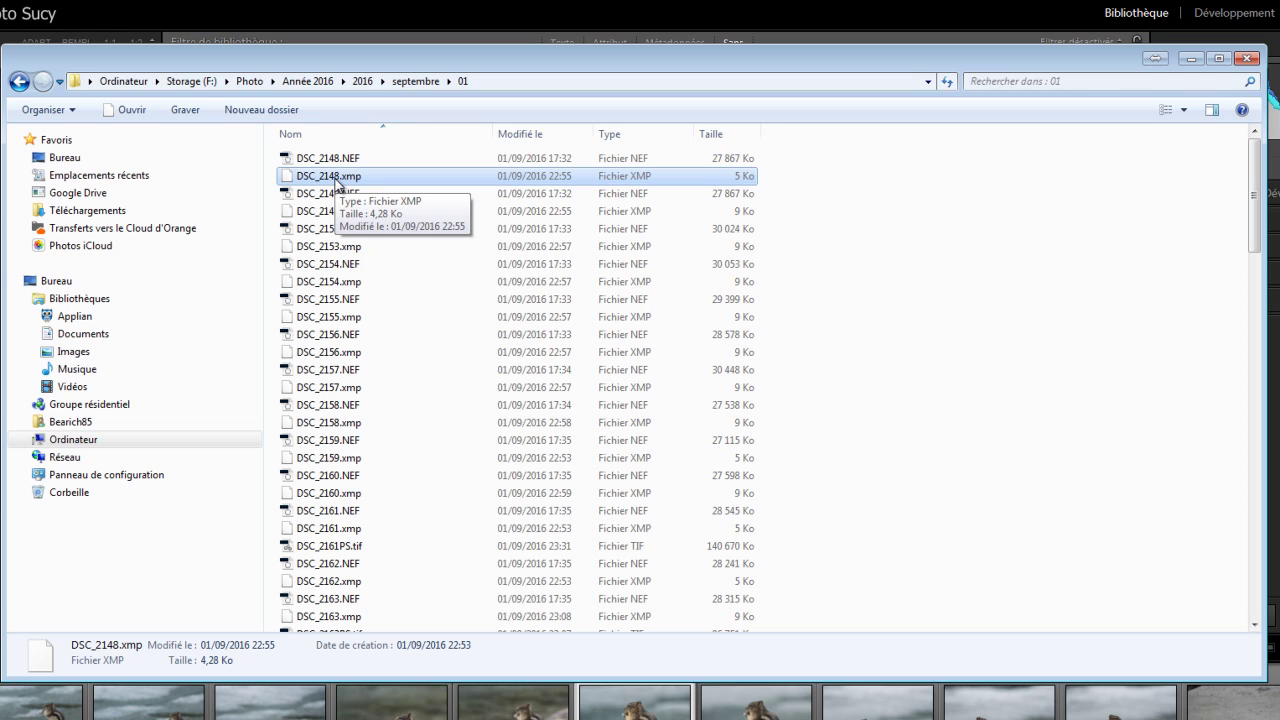
right_click(335, 180)
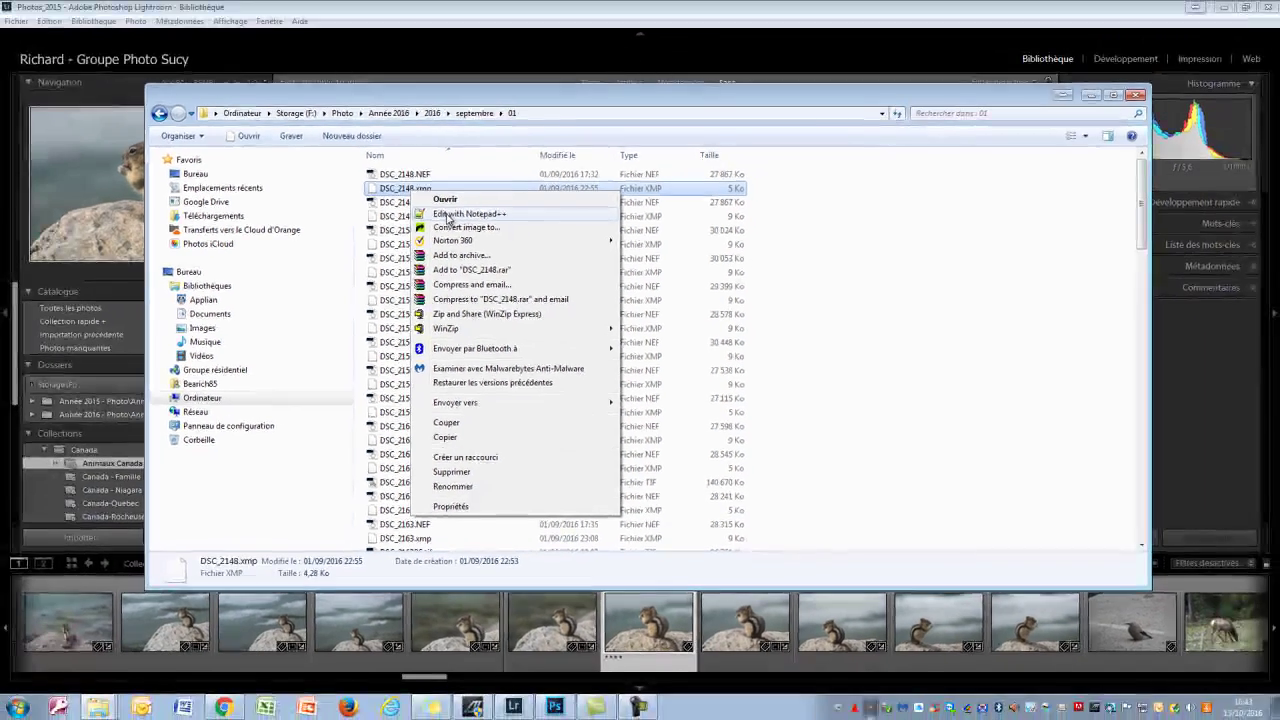
click(447, 215)
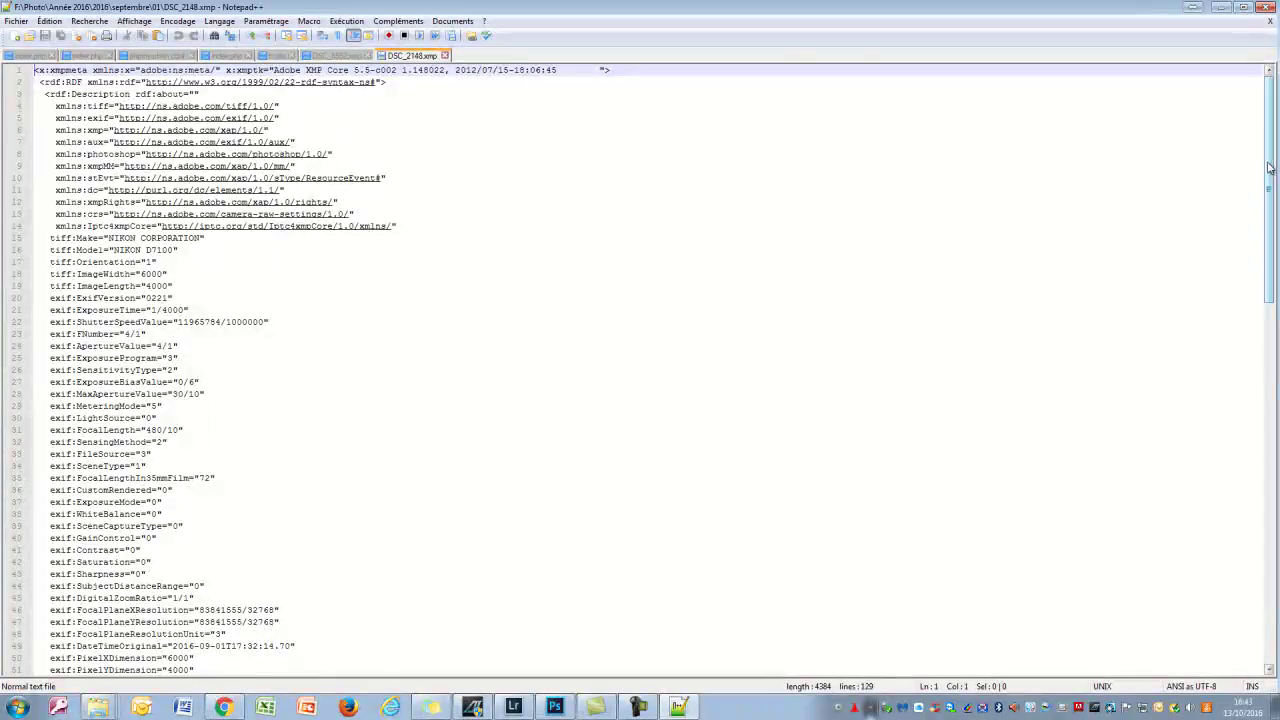
scroll(1247, 348, down, 13)
scroll(1247, 348, down, 12)
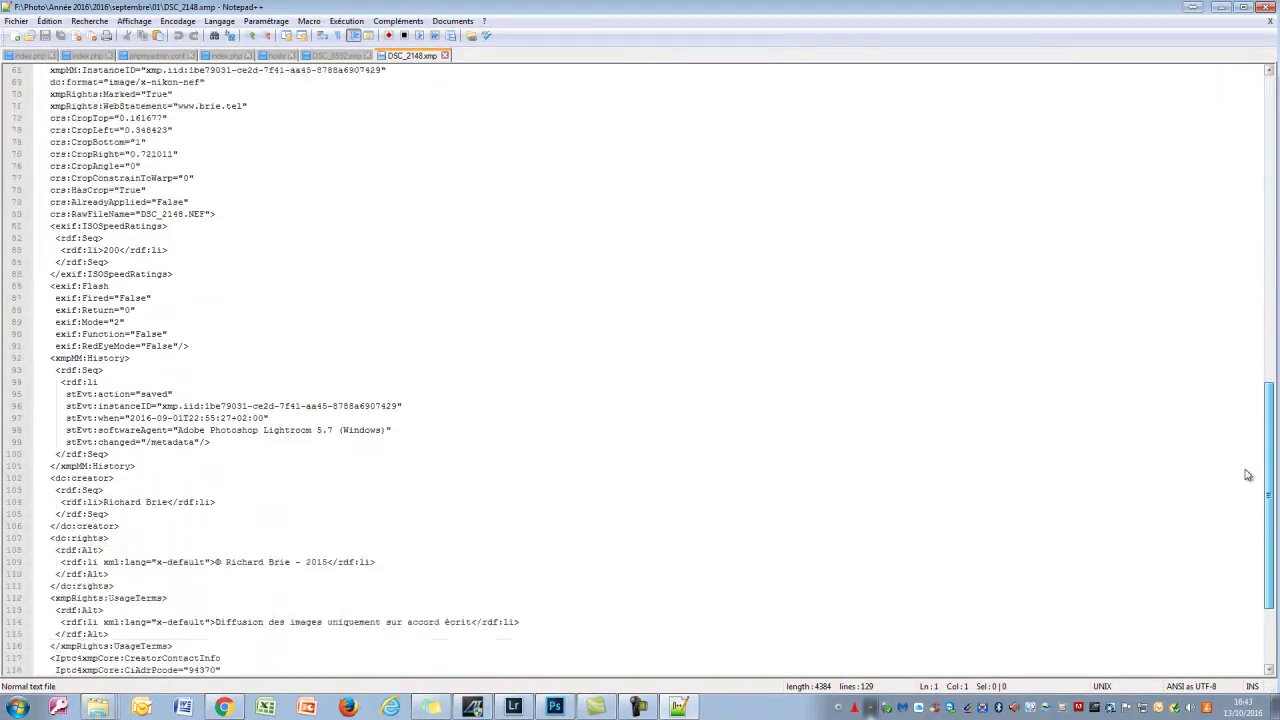
scroll(1244, 500, up, 20)
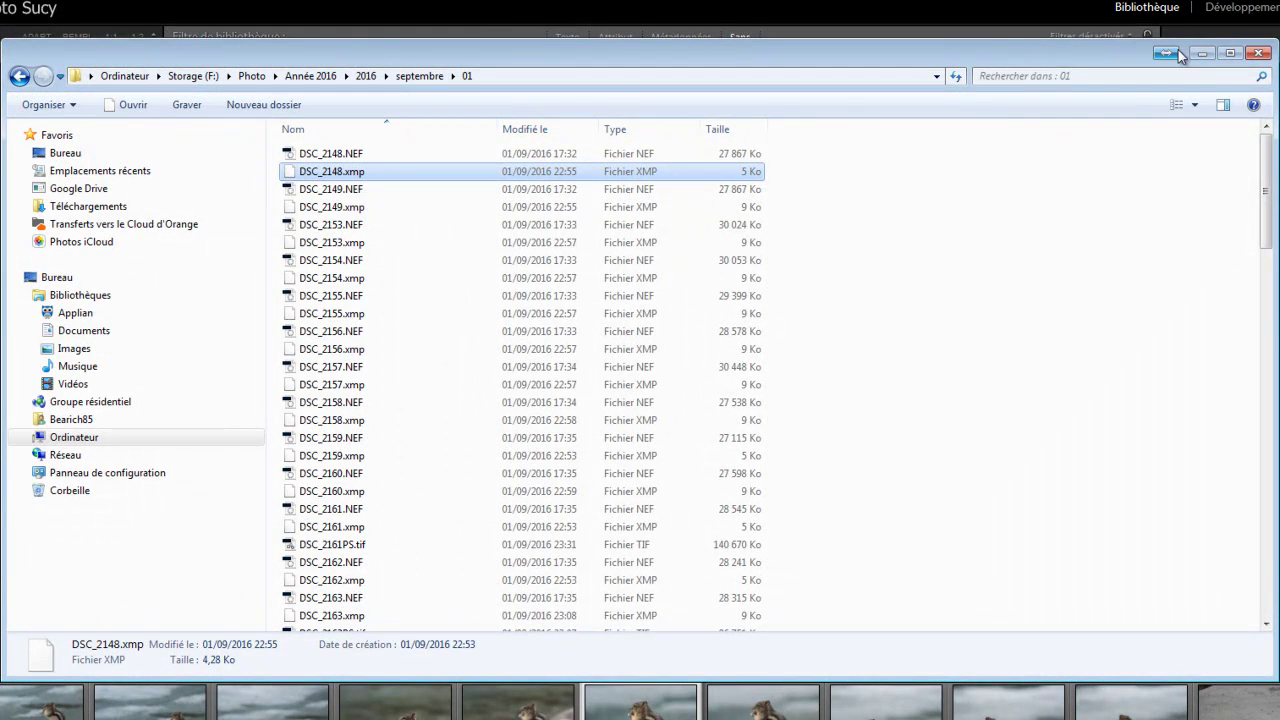
Step: Close the Explorer window and accept the catalogue settings in Lightroom
click(1259, 55)
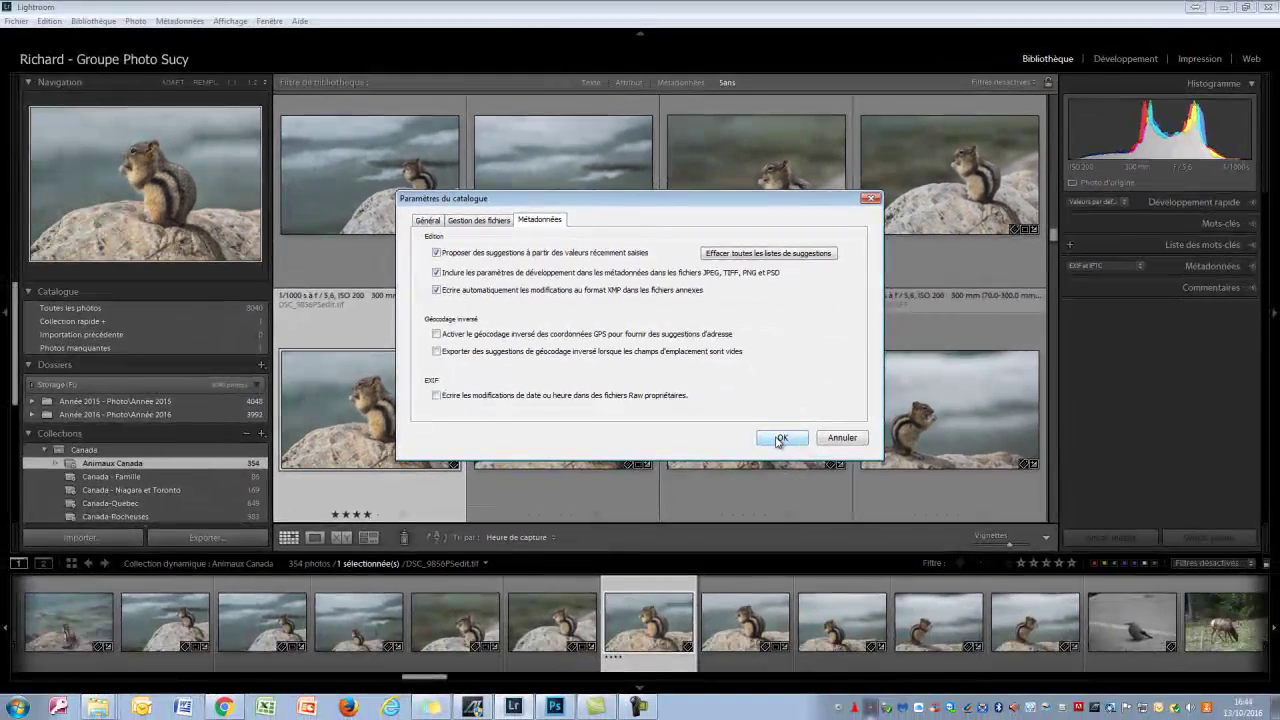
click(806, 490)
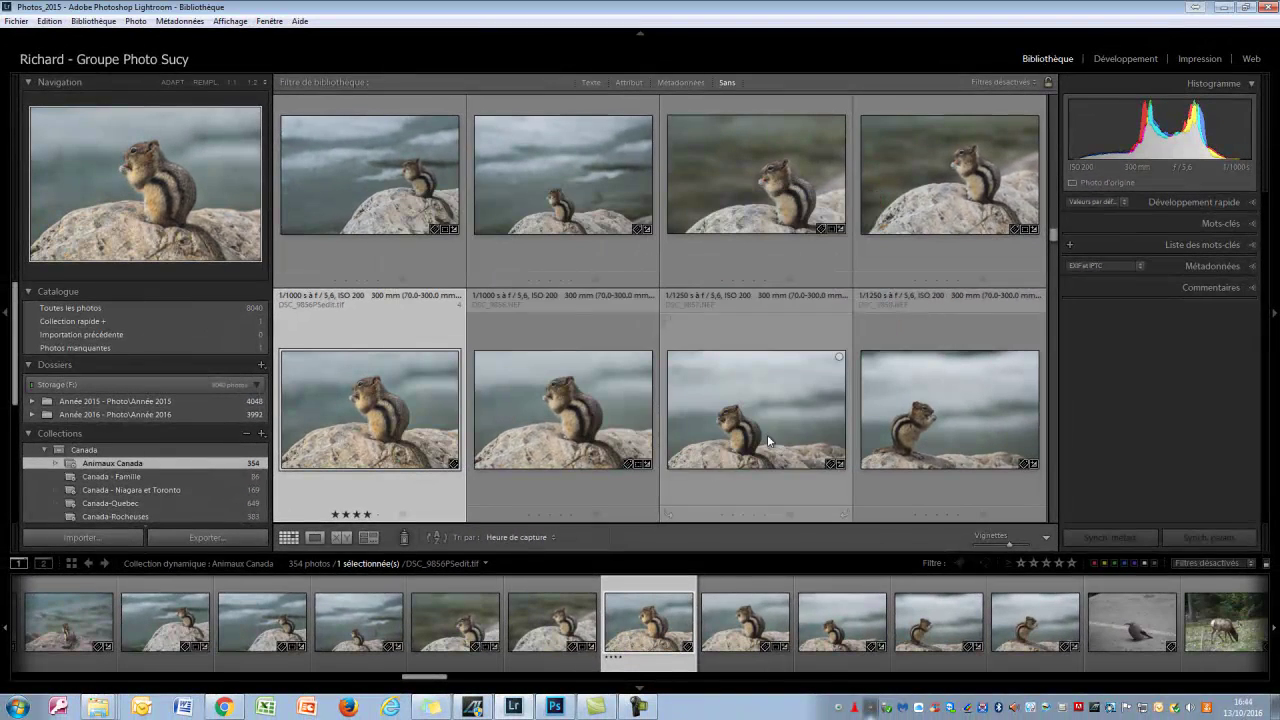
click(19, 22)
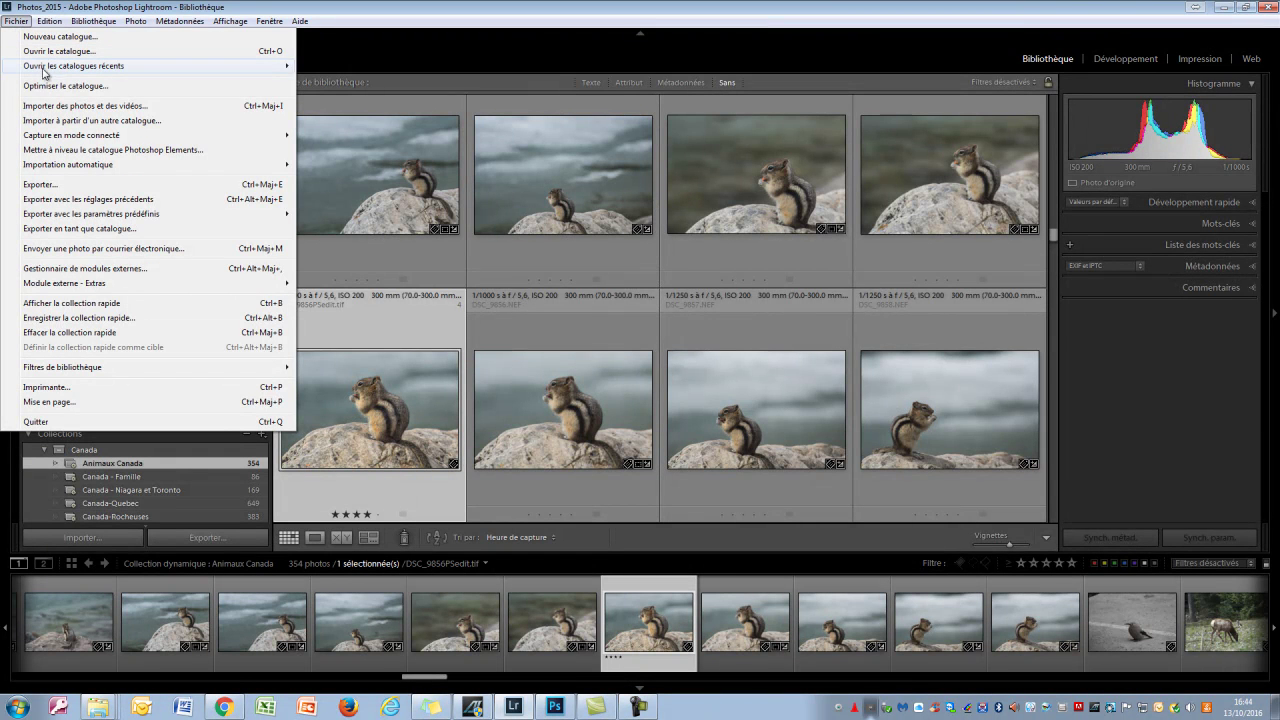
mouse_move(48, 70)
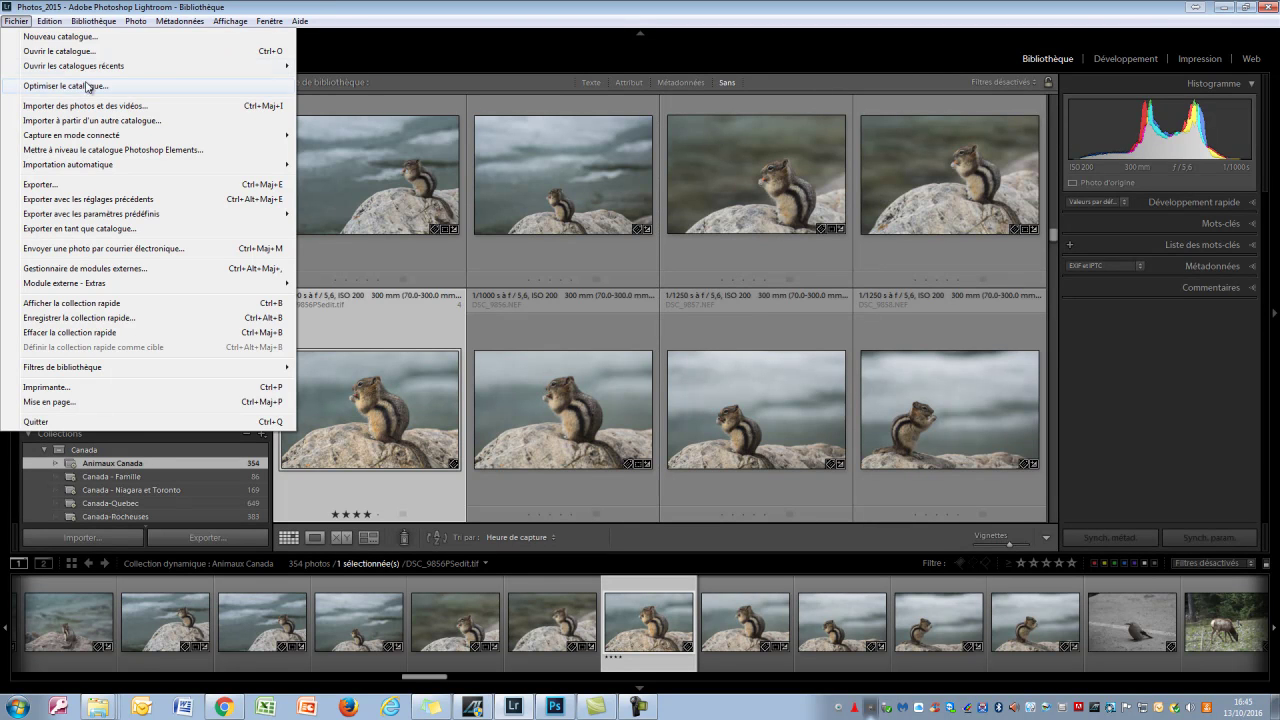
click(270, 21)
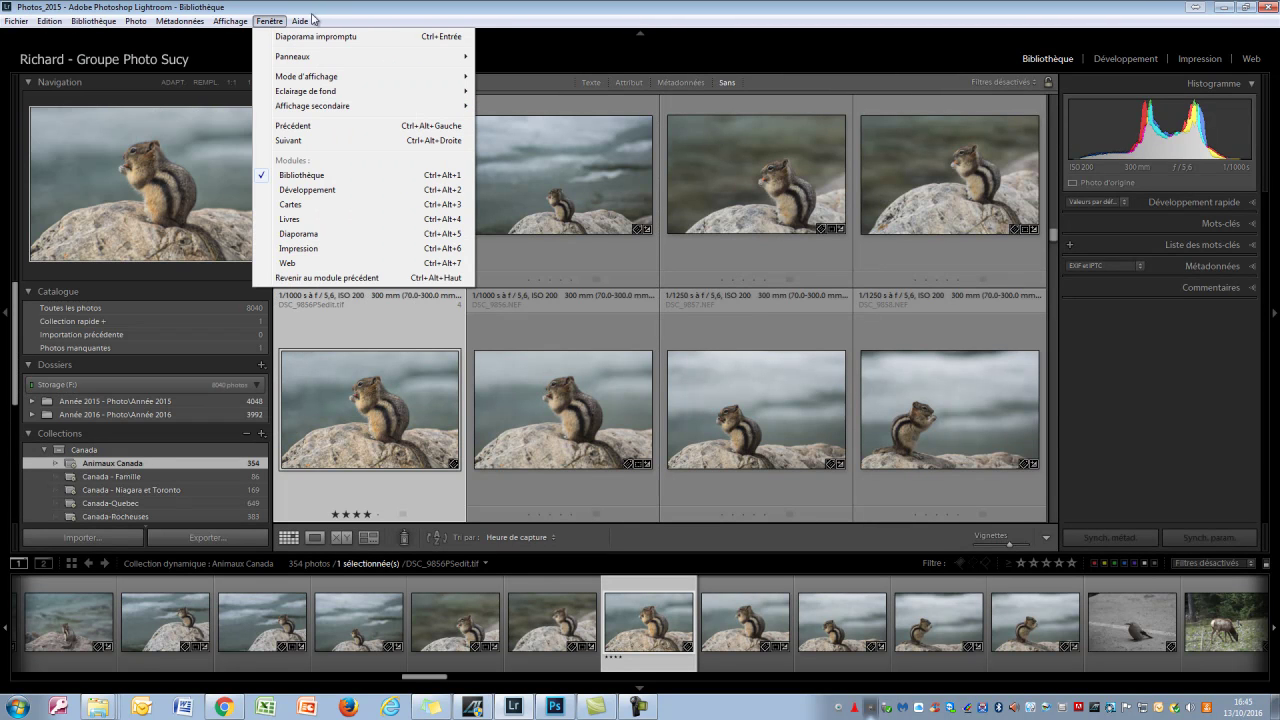
click(300, 21)
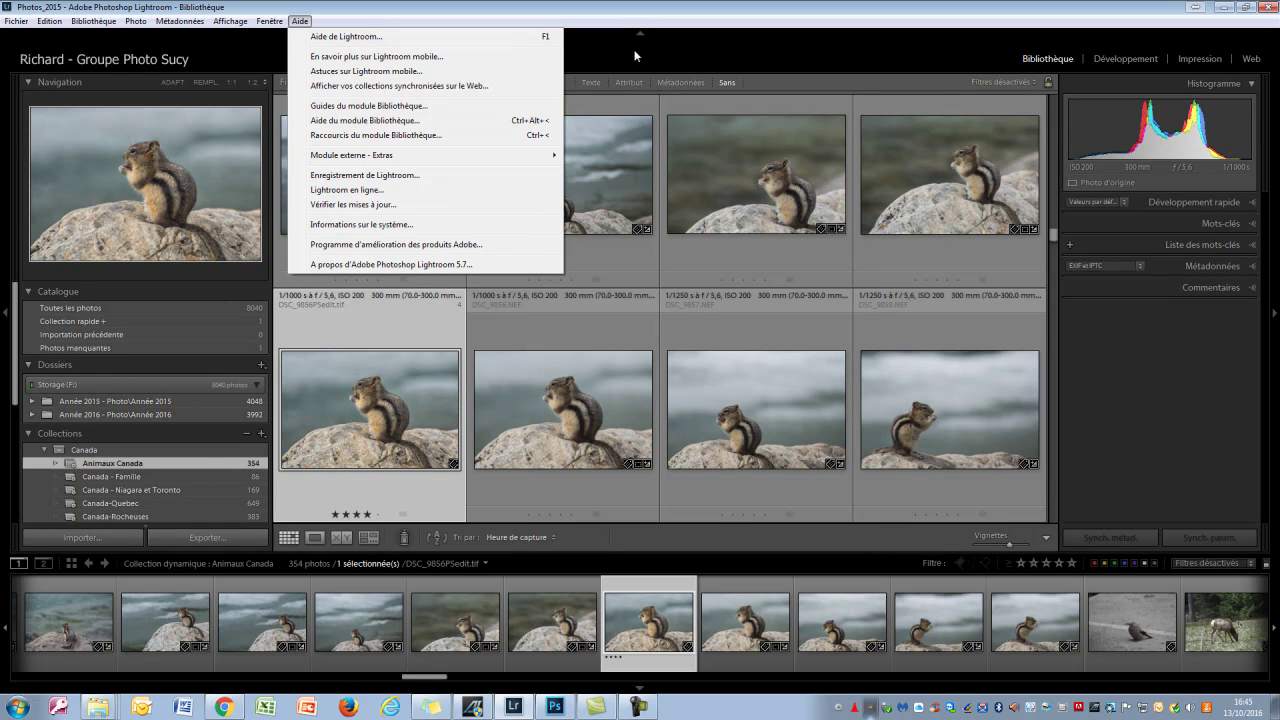
click(670, 50)
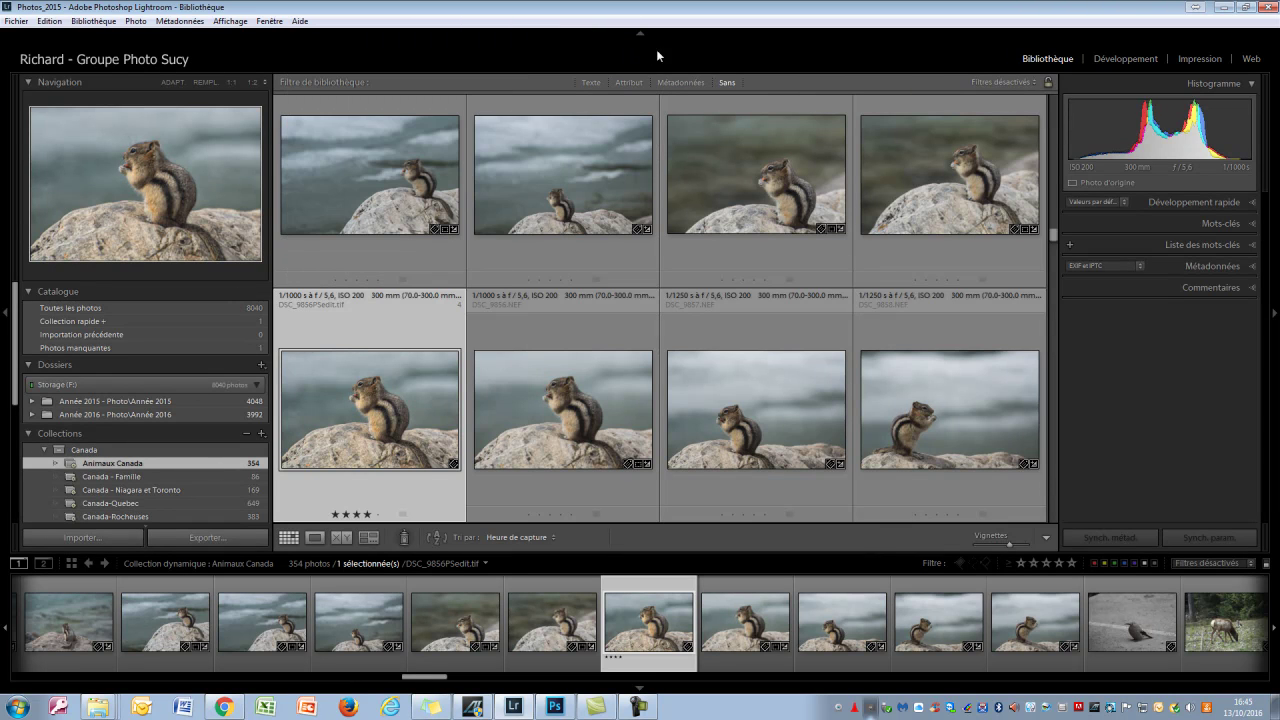
Step: Display the Library module's keyboard shortcut list, examine it and close it
click(298, 21)
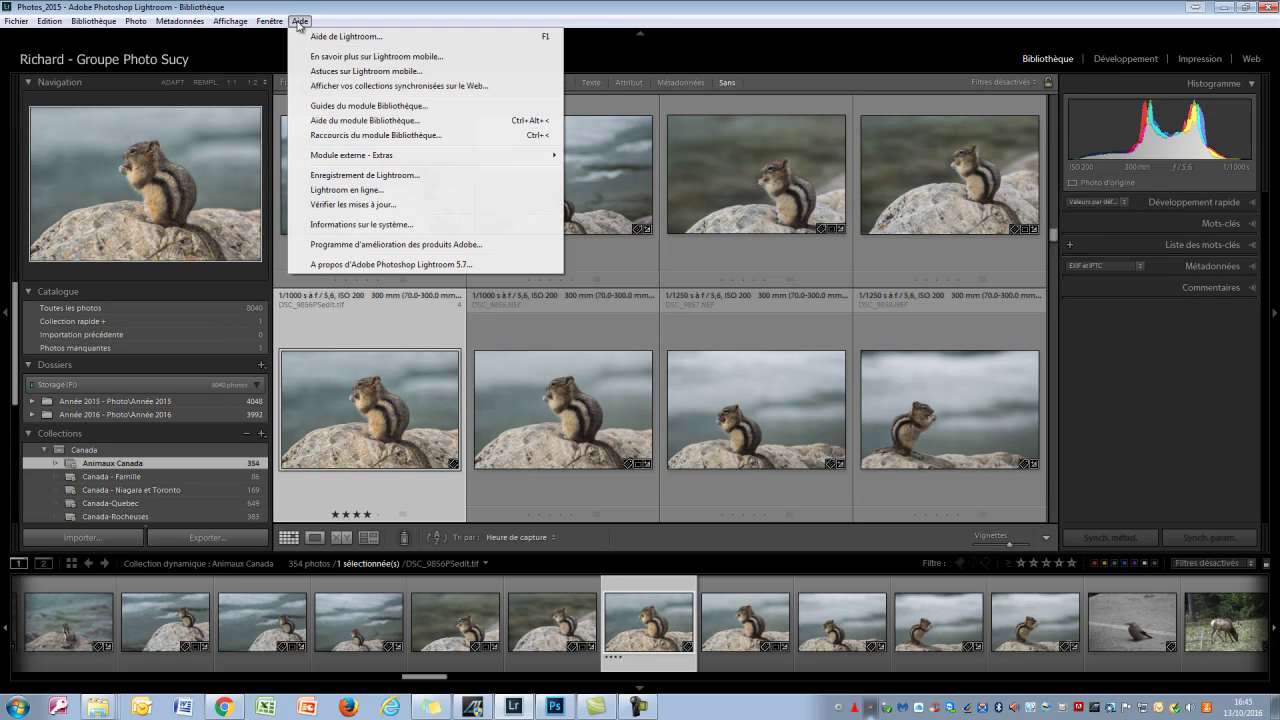
click(333, 137)
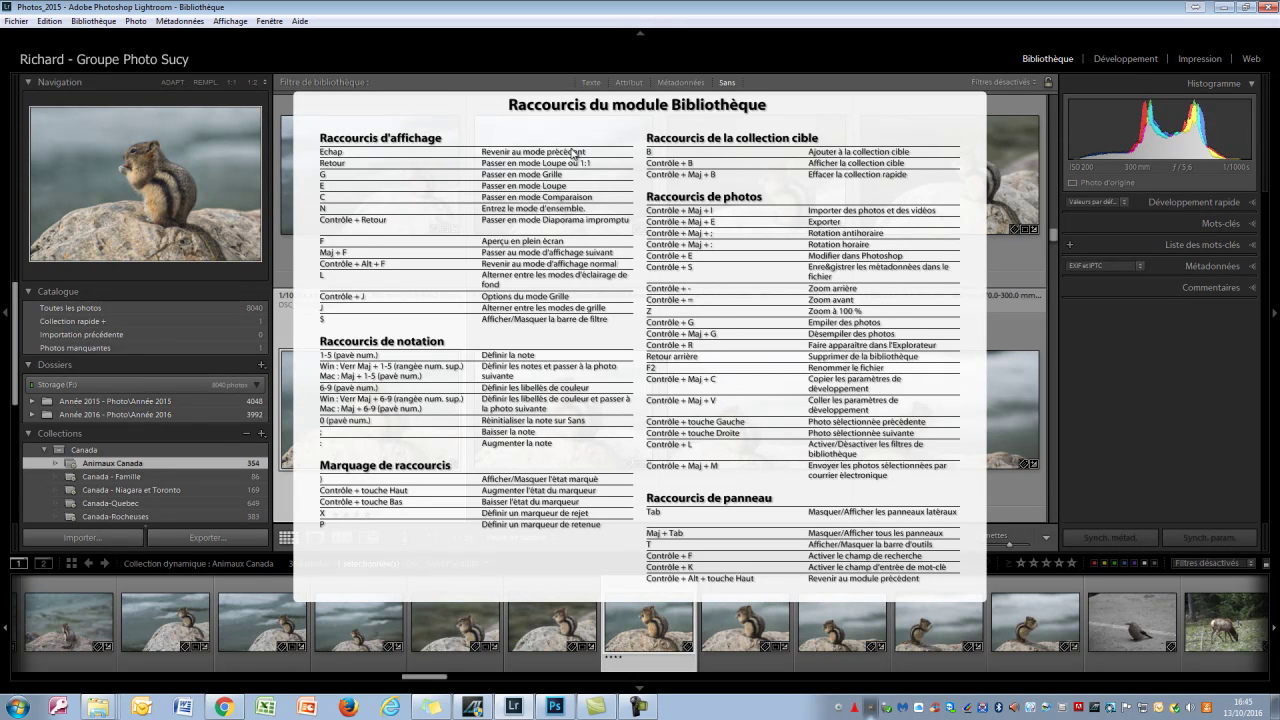
click(521, 56)
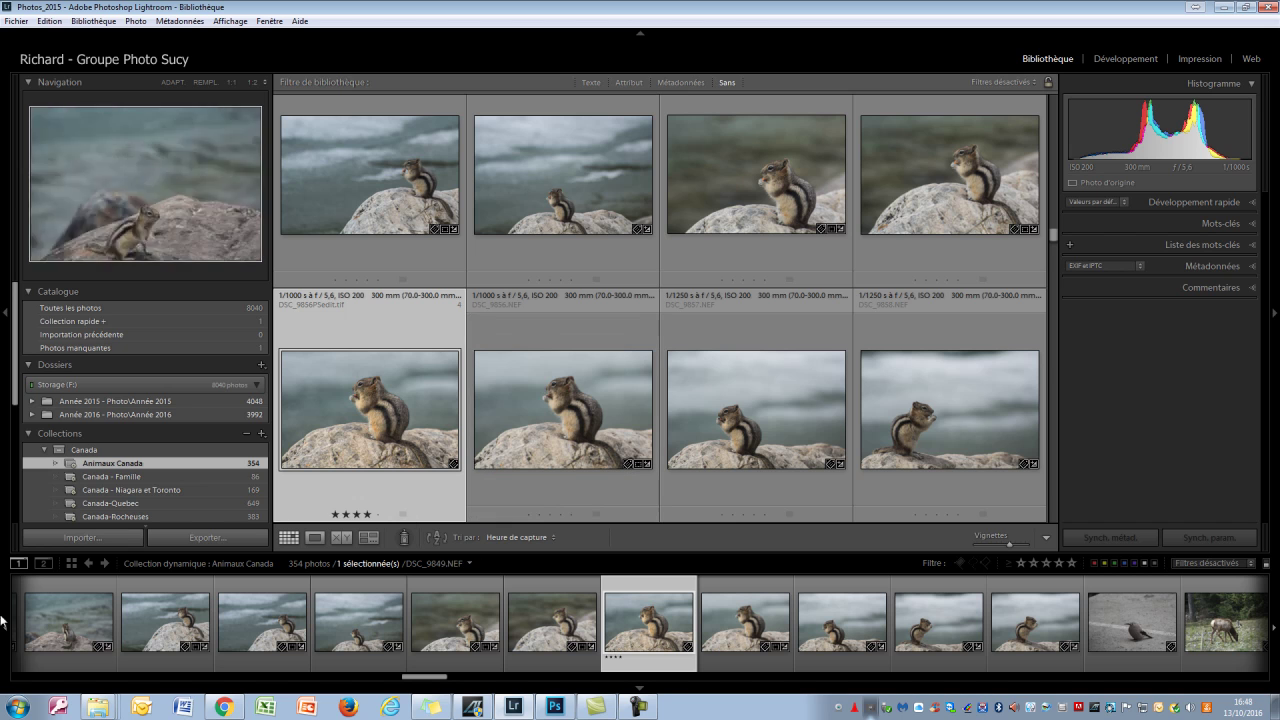
Step: Examine the collections and the publish services, then return to the catalogue and folder sections
scroll(15, 427, down, 2)
drag(15, 427, 15, 478)
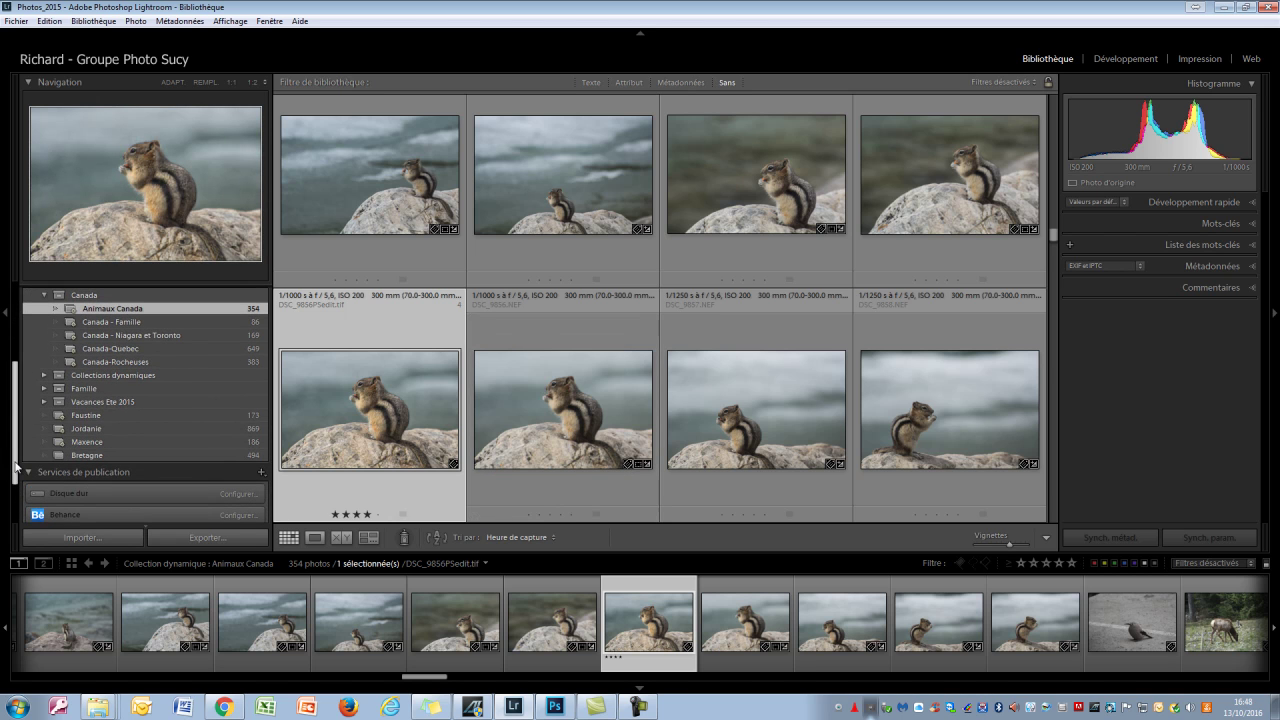
scroll(24, 486, down, 2)
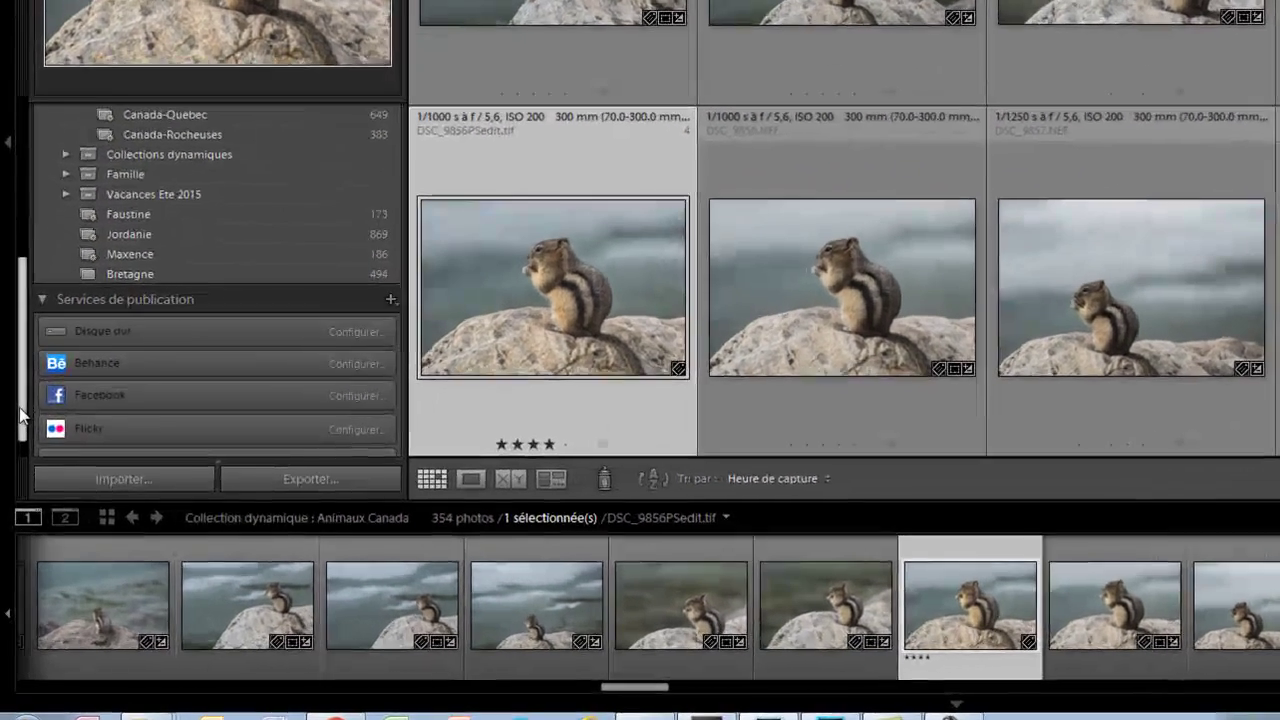
drag(20, 415, 24, 254)
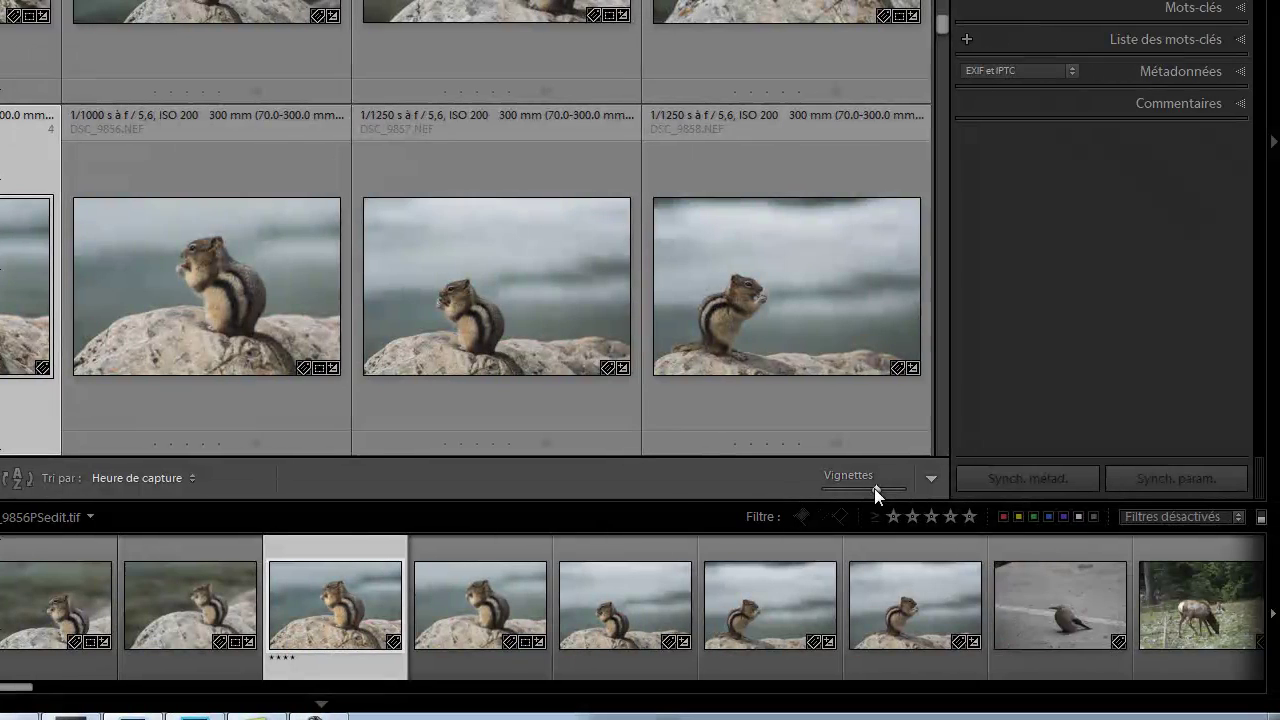
Step: Demonstrate the grid thumbnail sizing by enlarging the thumbnails and reducing them back to four per row
drag(872, 488, 864, 490)
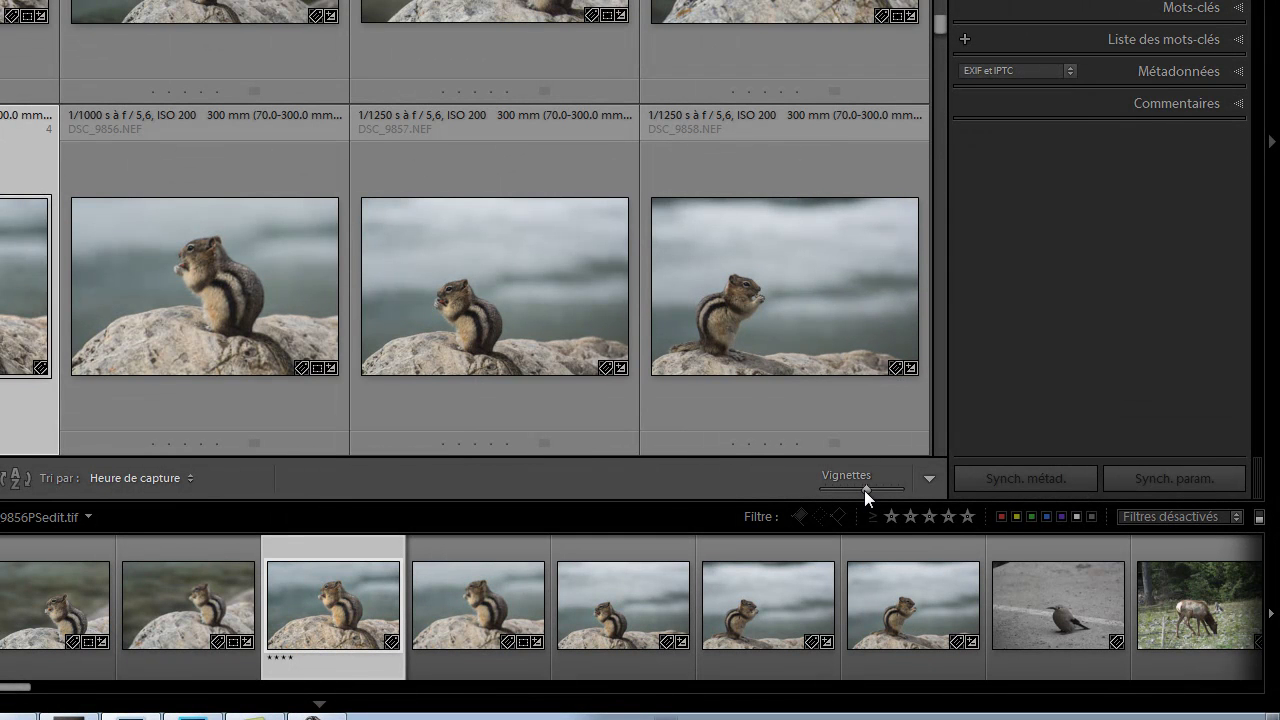
mouse_move(849, 443)
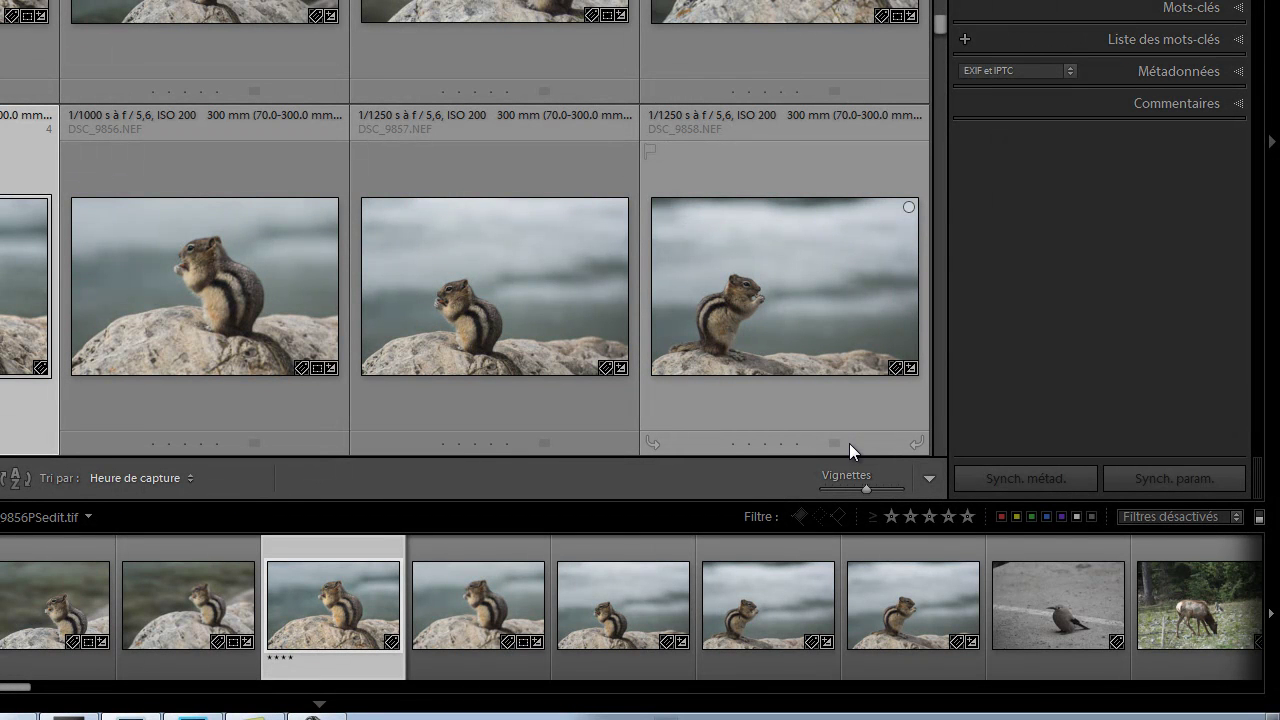
key(equal)
key(equal)
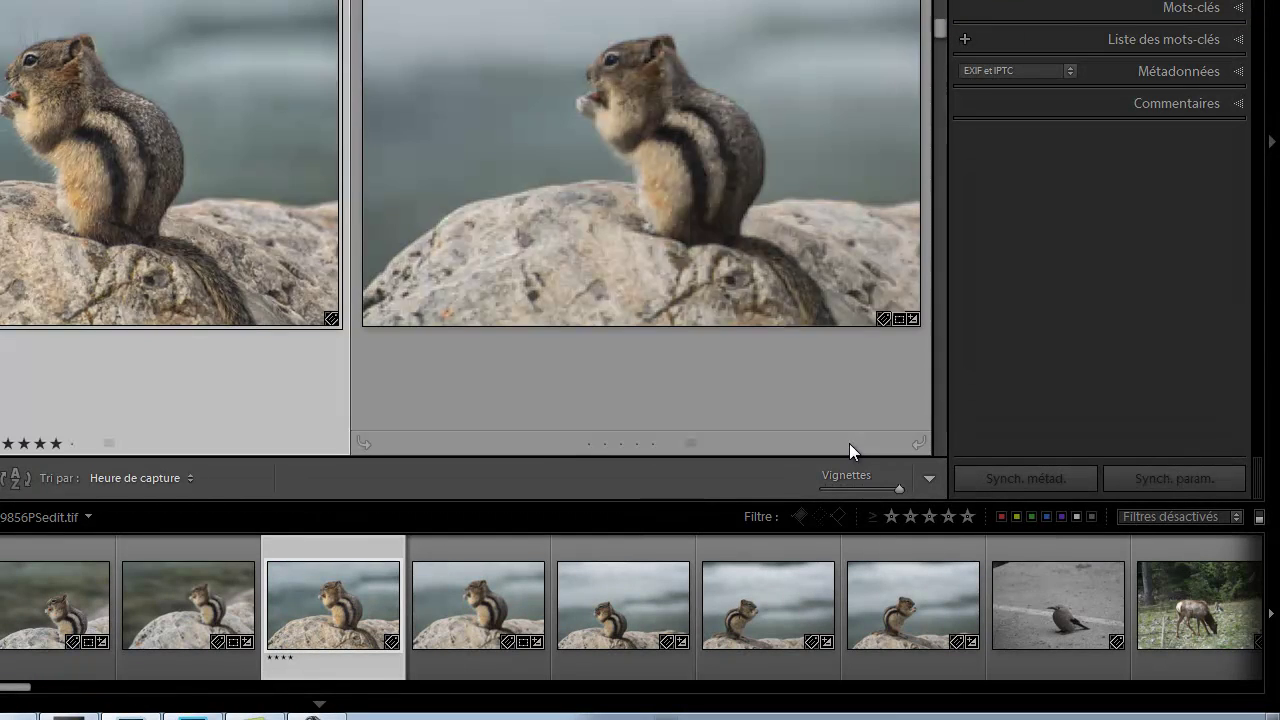
key(minus)
key(minus)
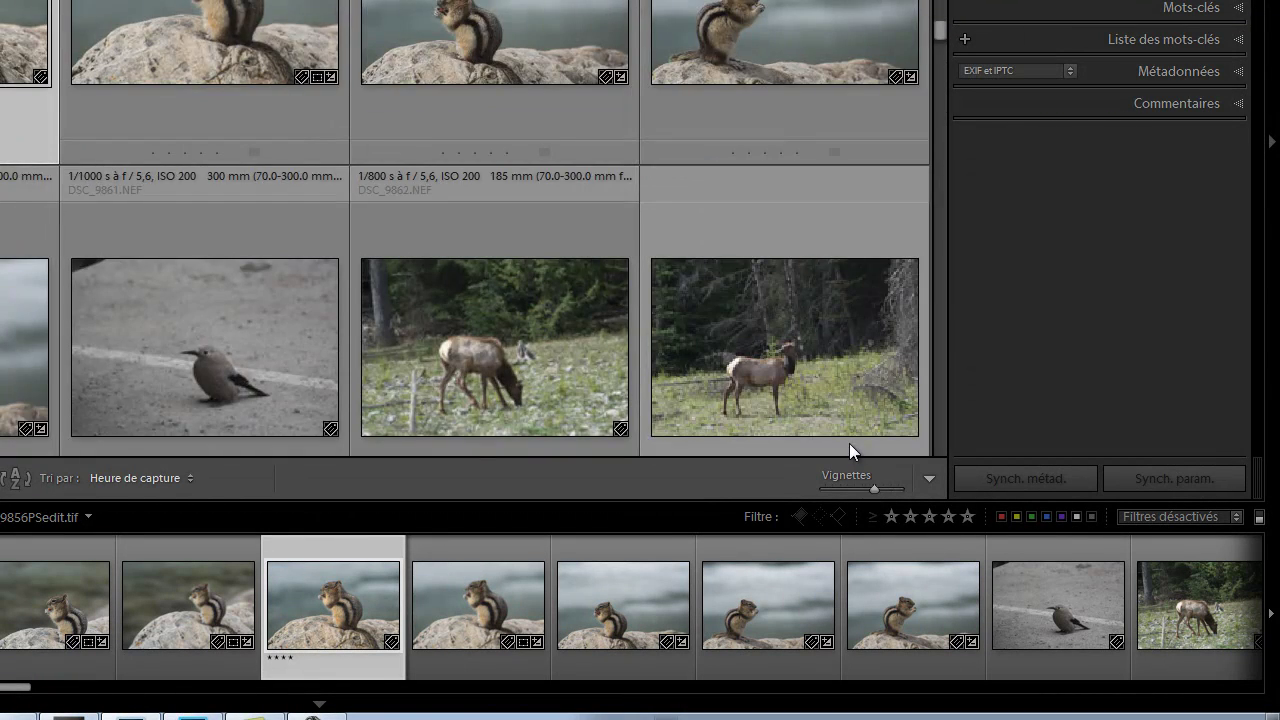
key(minus)
key(equal)
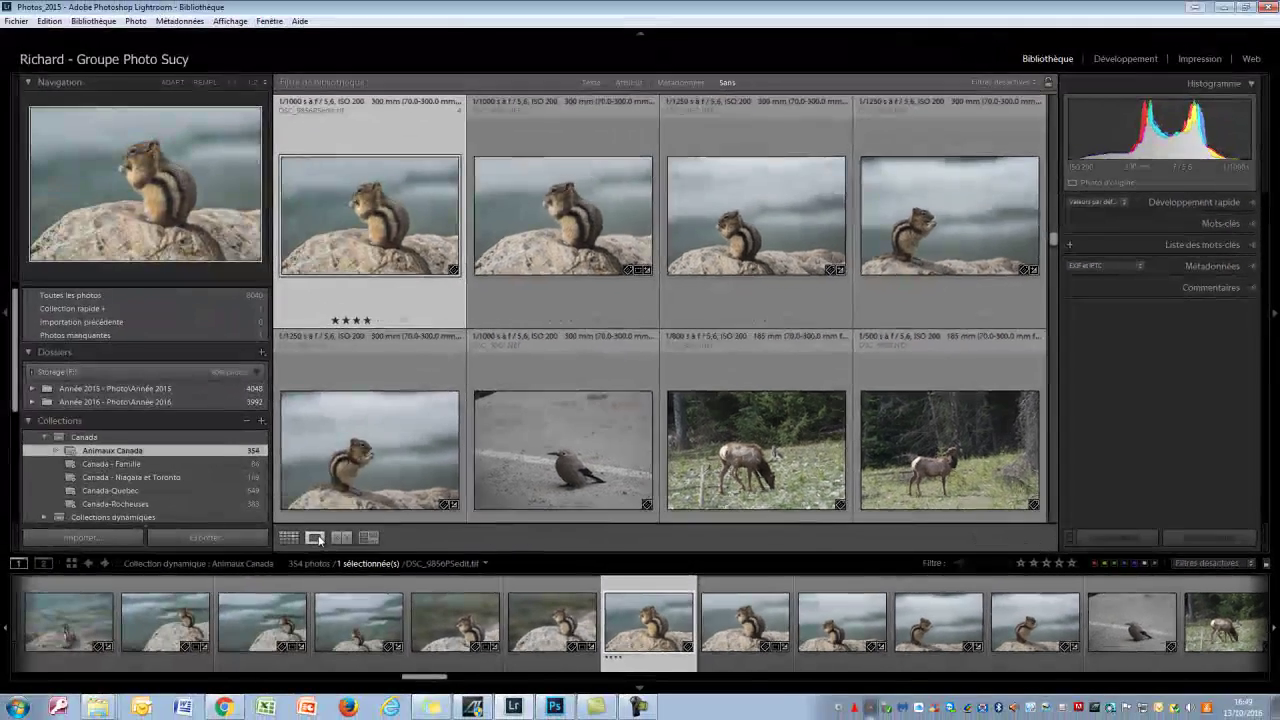
Step: Show DSC_9856PSedit.tif in Loupe view and return to Grid view, switching between the two views twice
click(314, 537)
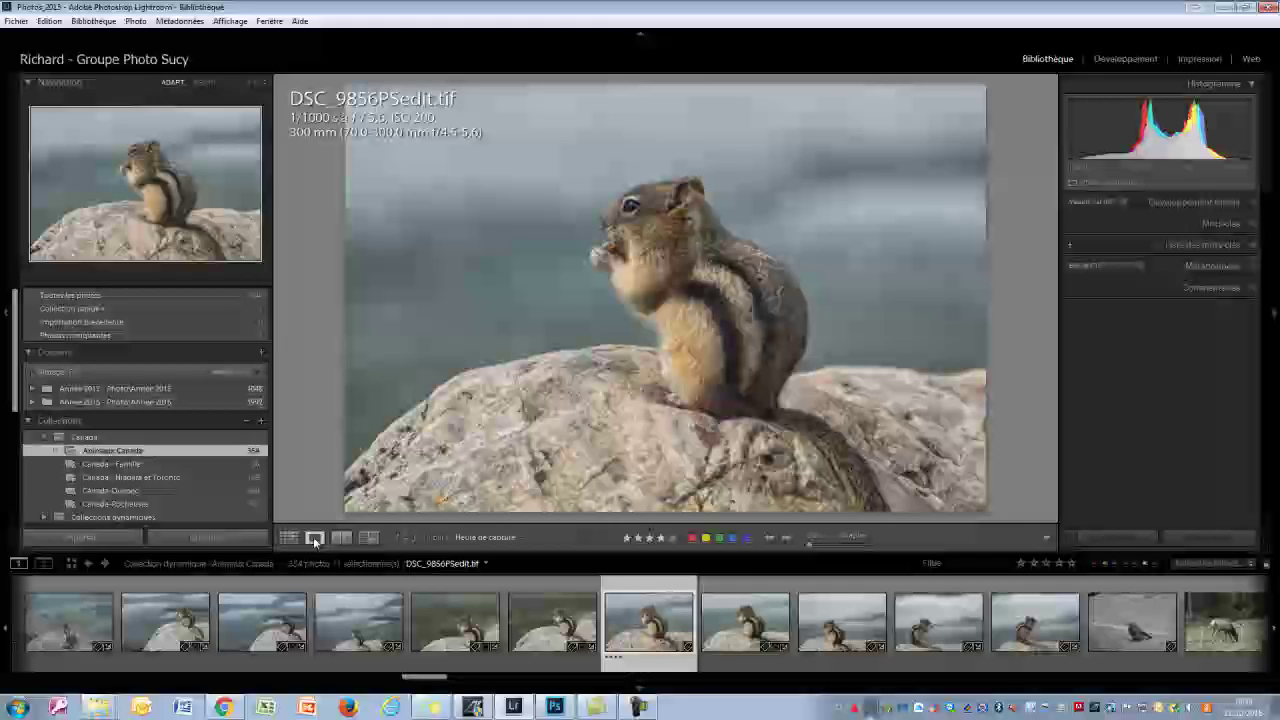
click(289, 538)
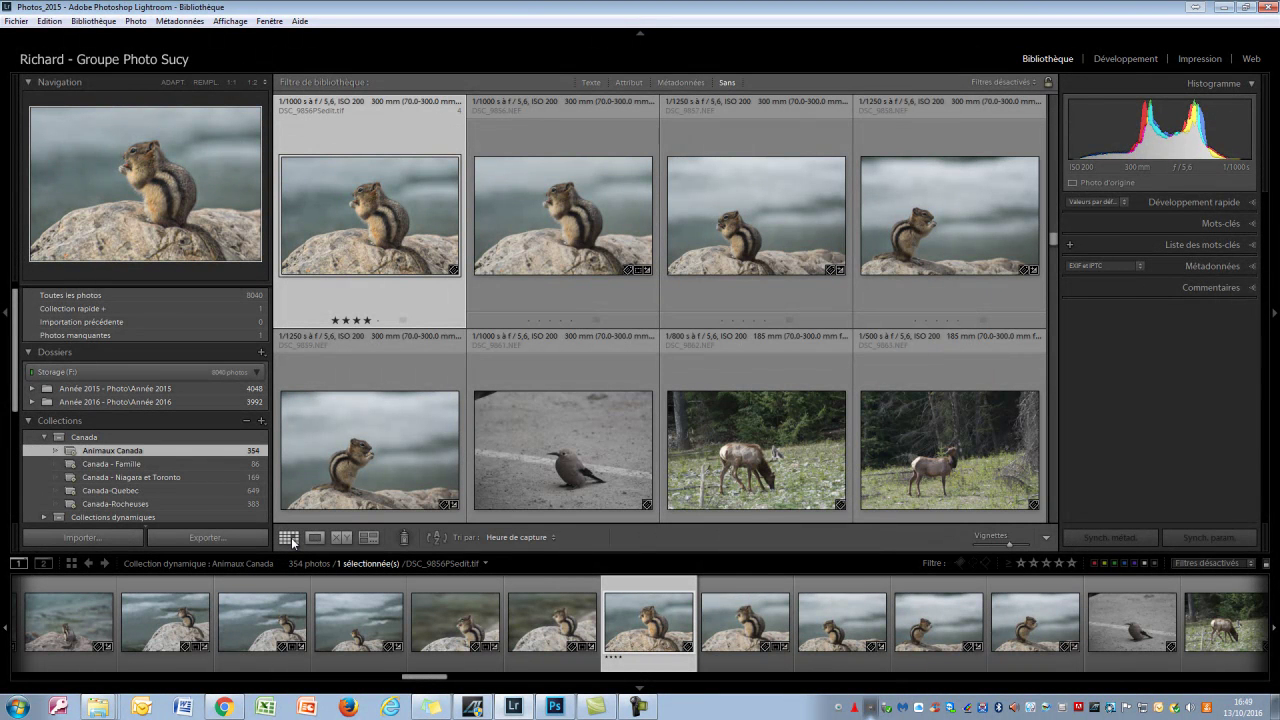
key(e)
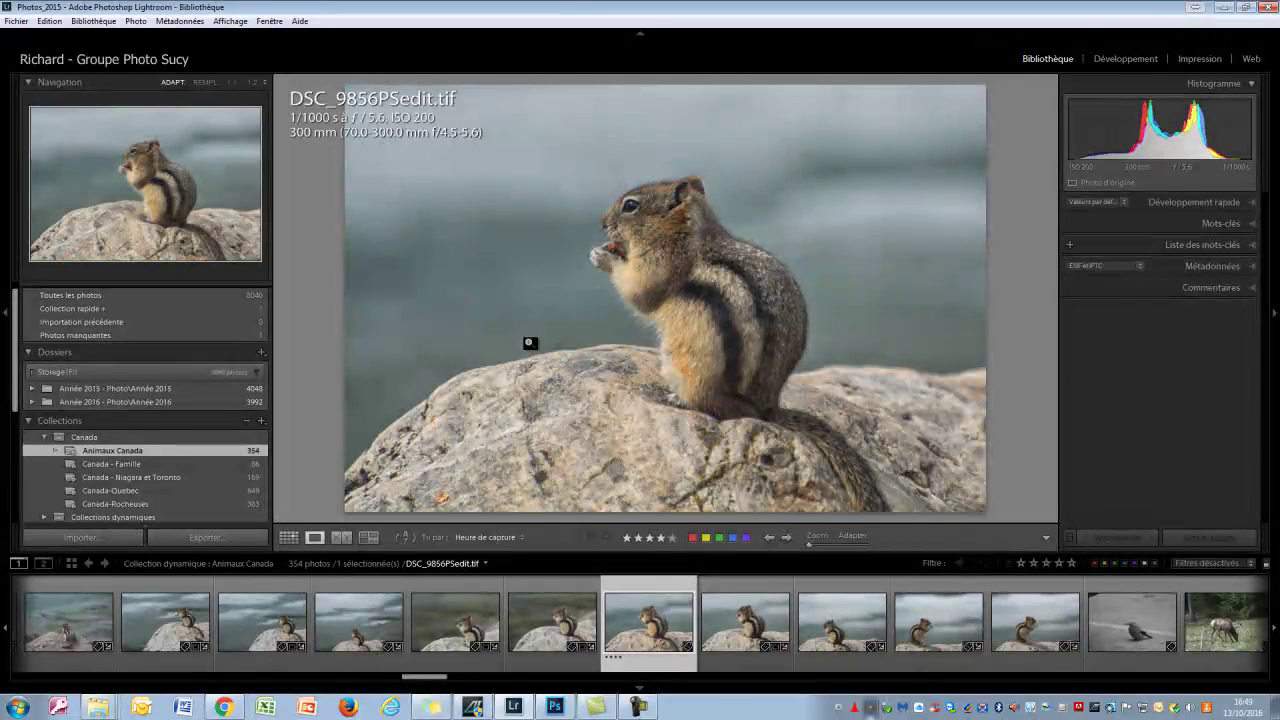
key(g)
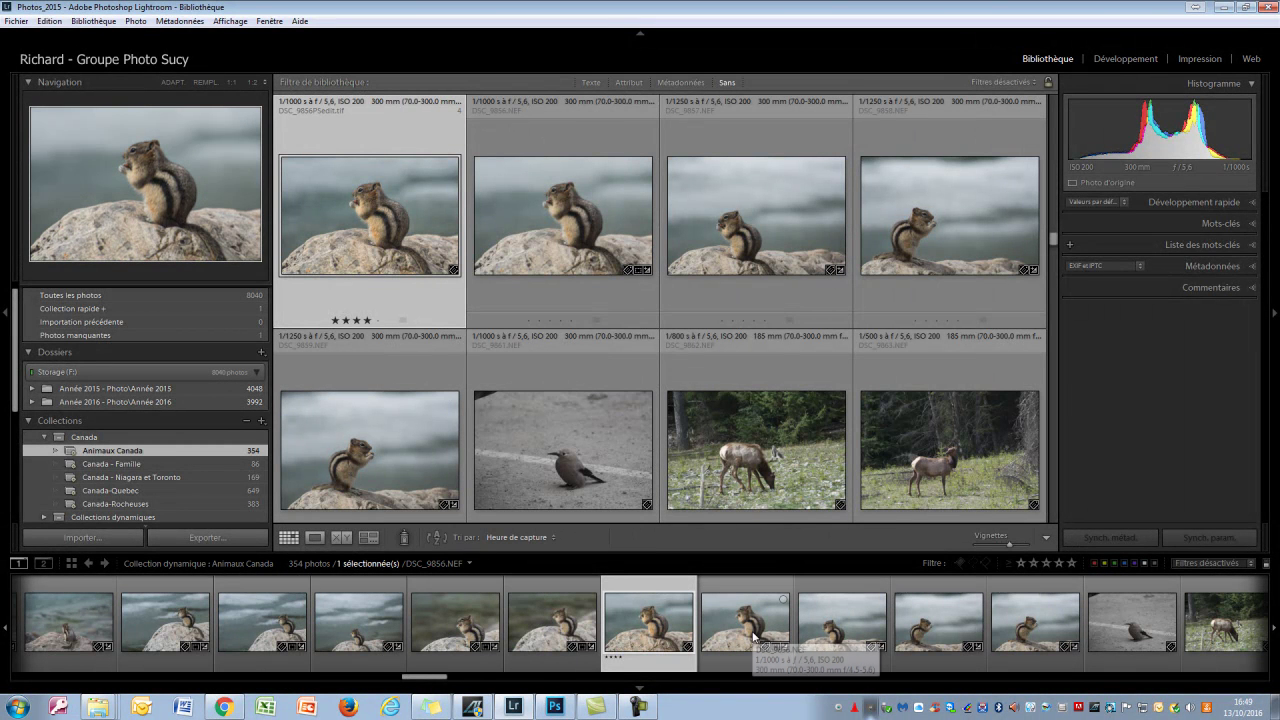
Step: Compare DSC_9856PSedit.tif with DSC_9856.NEF side by side, inspecting the chipmunk's fur at 1:1 before returning to the fitted view
ctrl+click(720, 645)
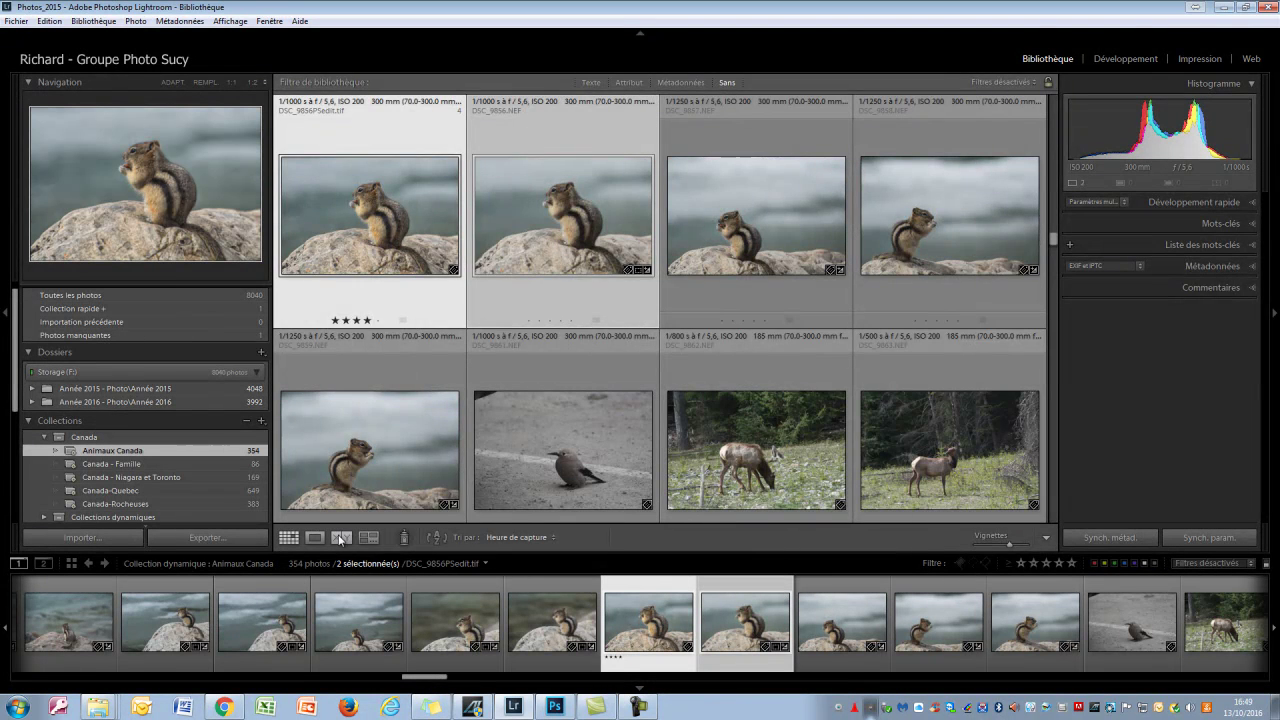
click(341, 537)
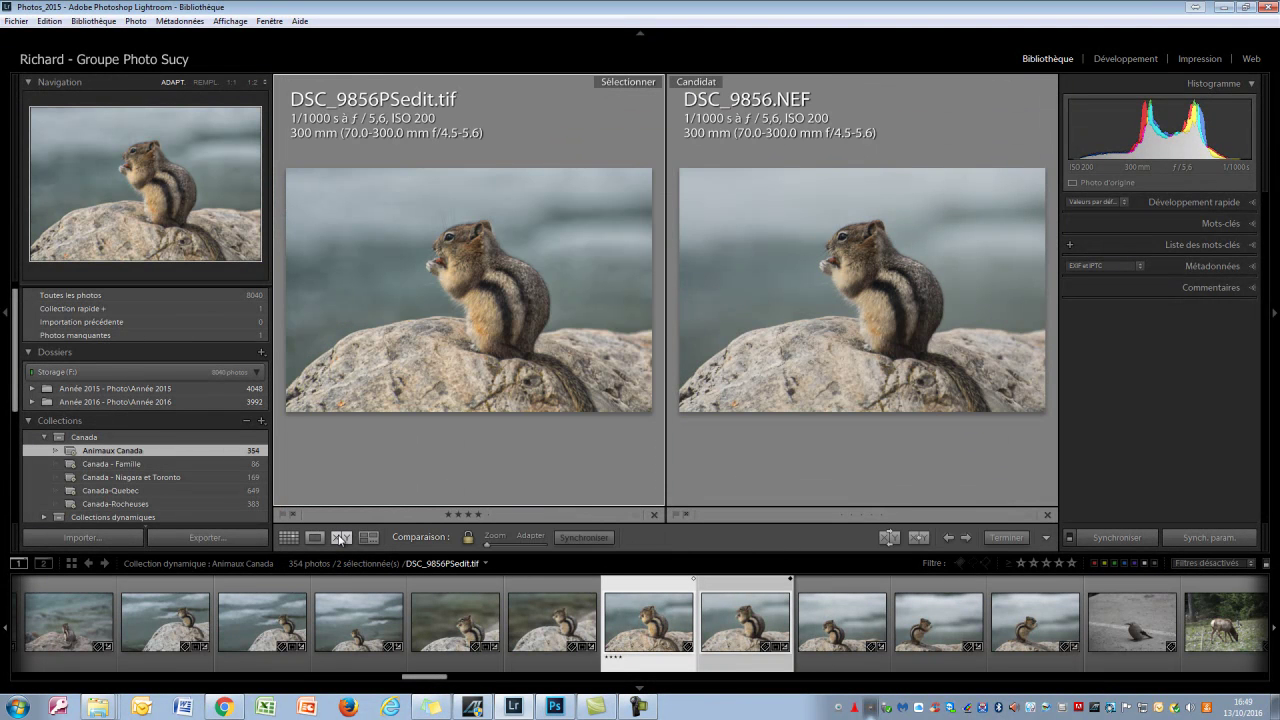
click(476, 308)
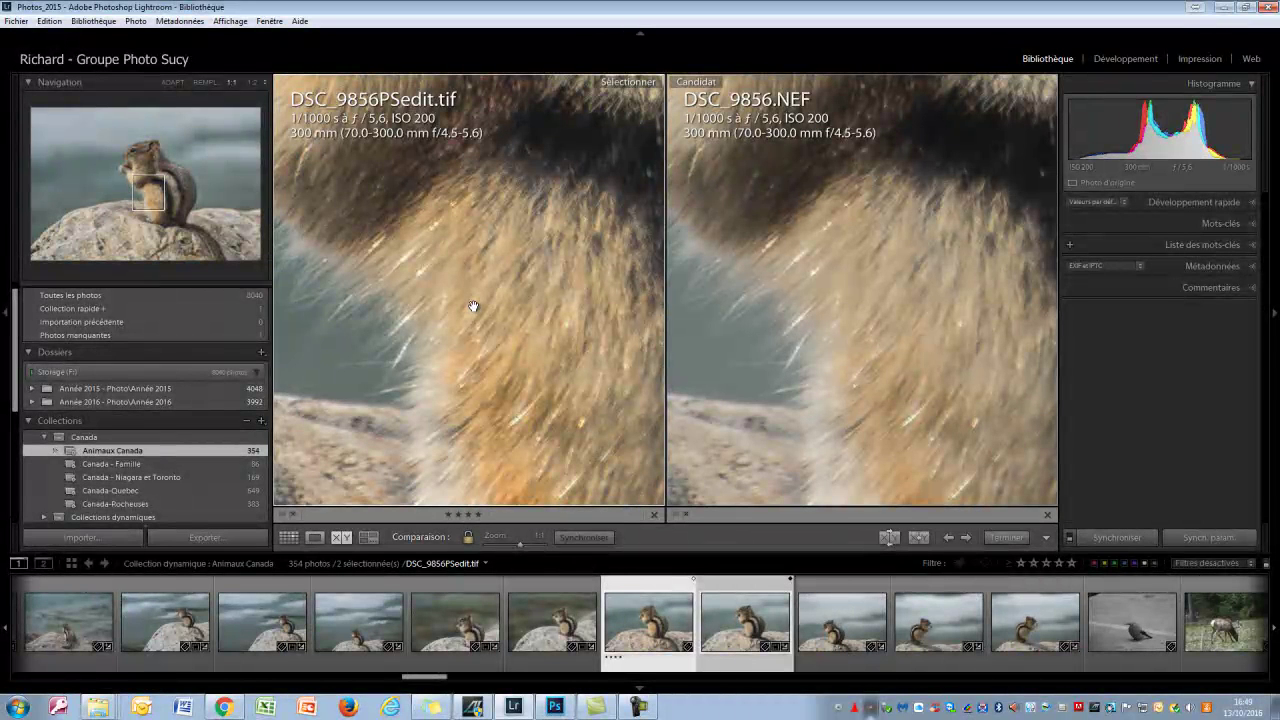
click(473, 306)
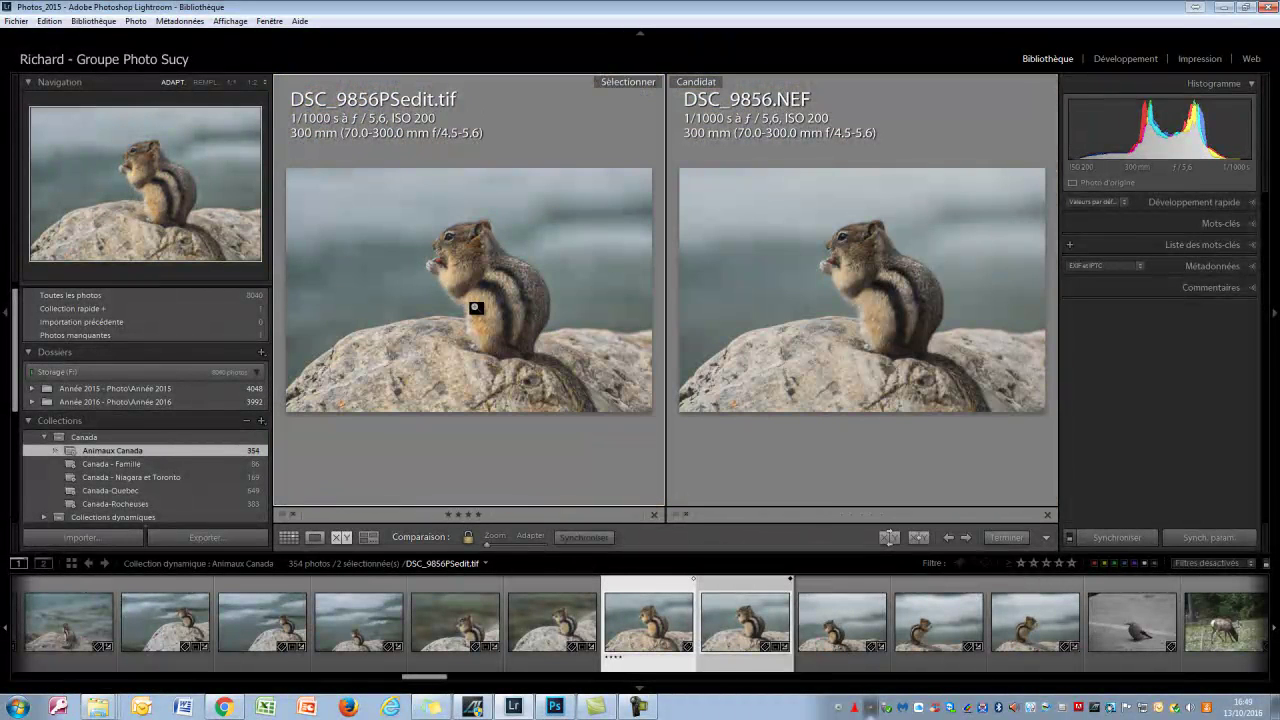
Step: Unlink the comparison zoom, magnify only DSC_9856PSedit.tif to 1:4, and fit it back in its pane
click(467, 537)
click(458, 321)
click(458, 323)
mouse_move(489, 543)
mouse_down()
mouse_move(522, 547)
mouse_move(510, 549)
mouse_up()
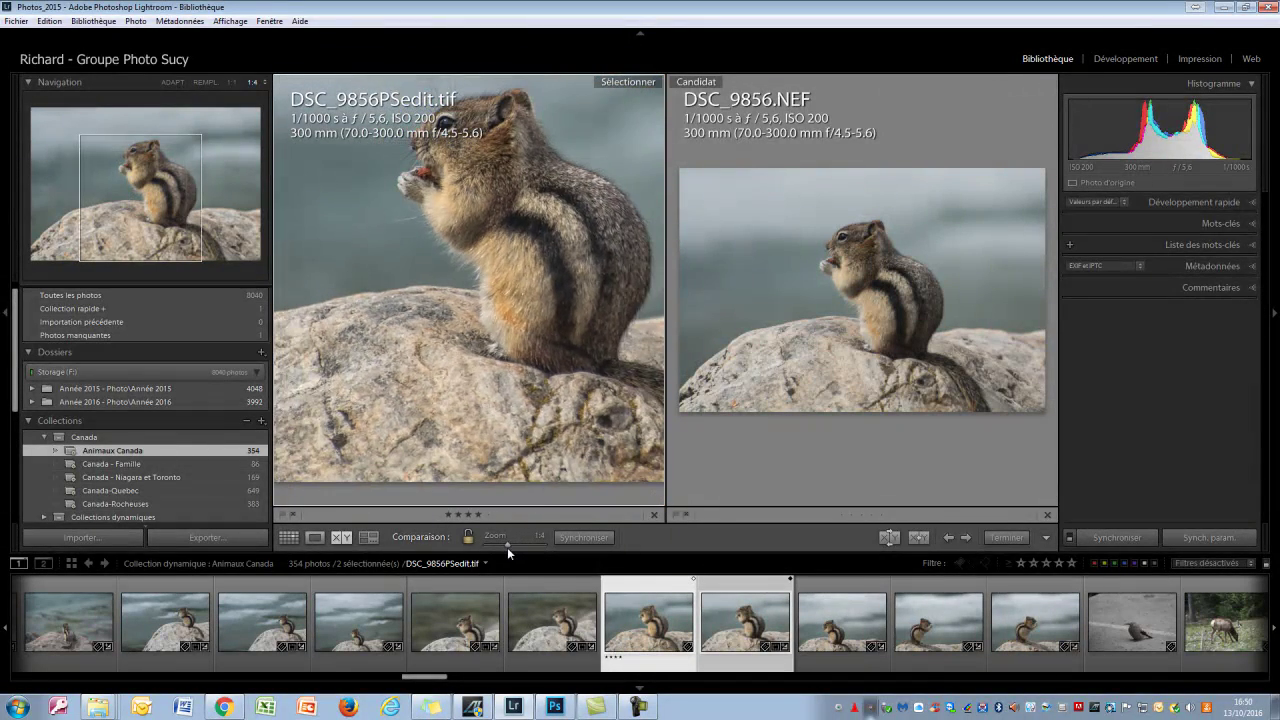
click(450, 363)
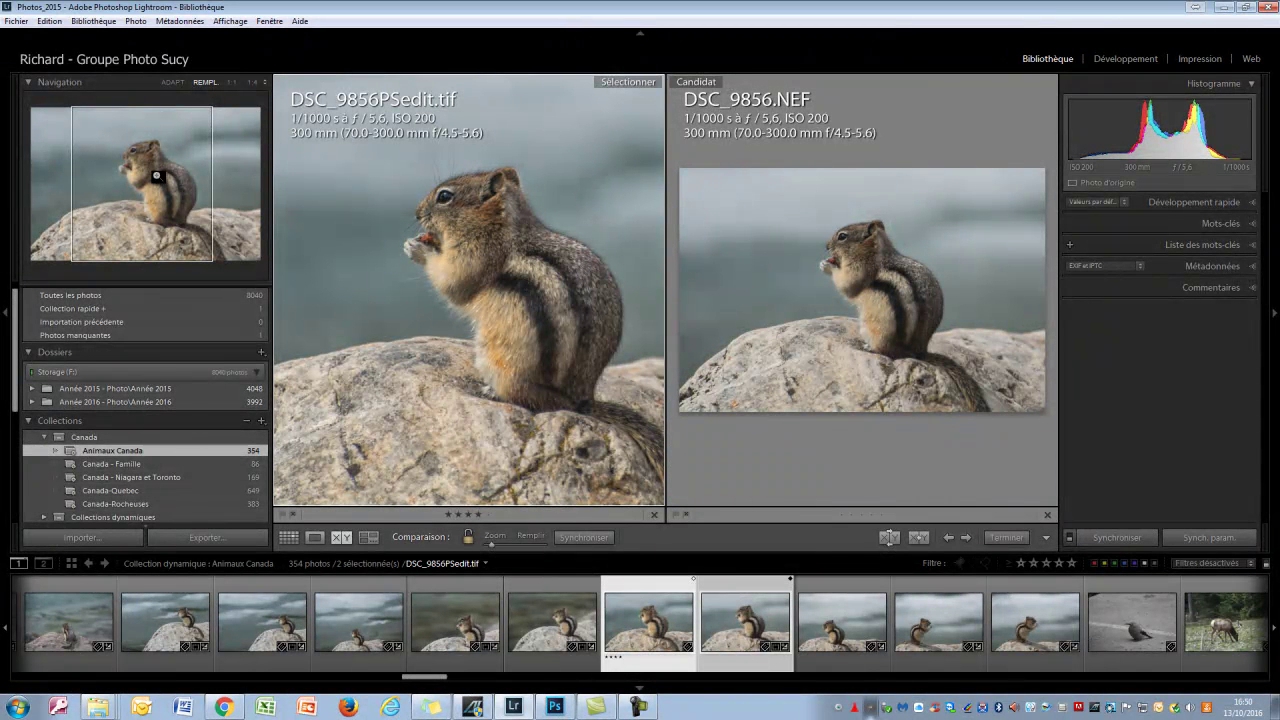
click(172, 83)
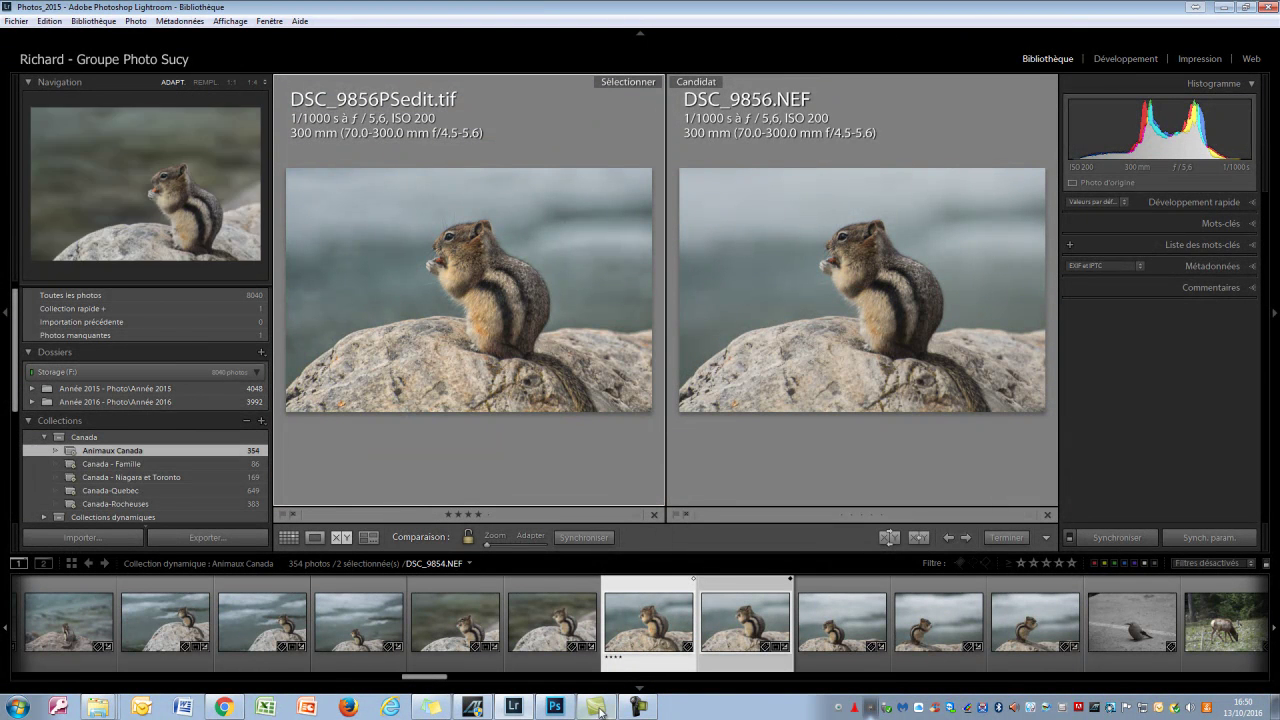
Step: Swap DSC_9857.NEF into the comparison, restore DSC_9856PSedit.tif, and return to Grid view
click(829, 619)
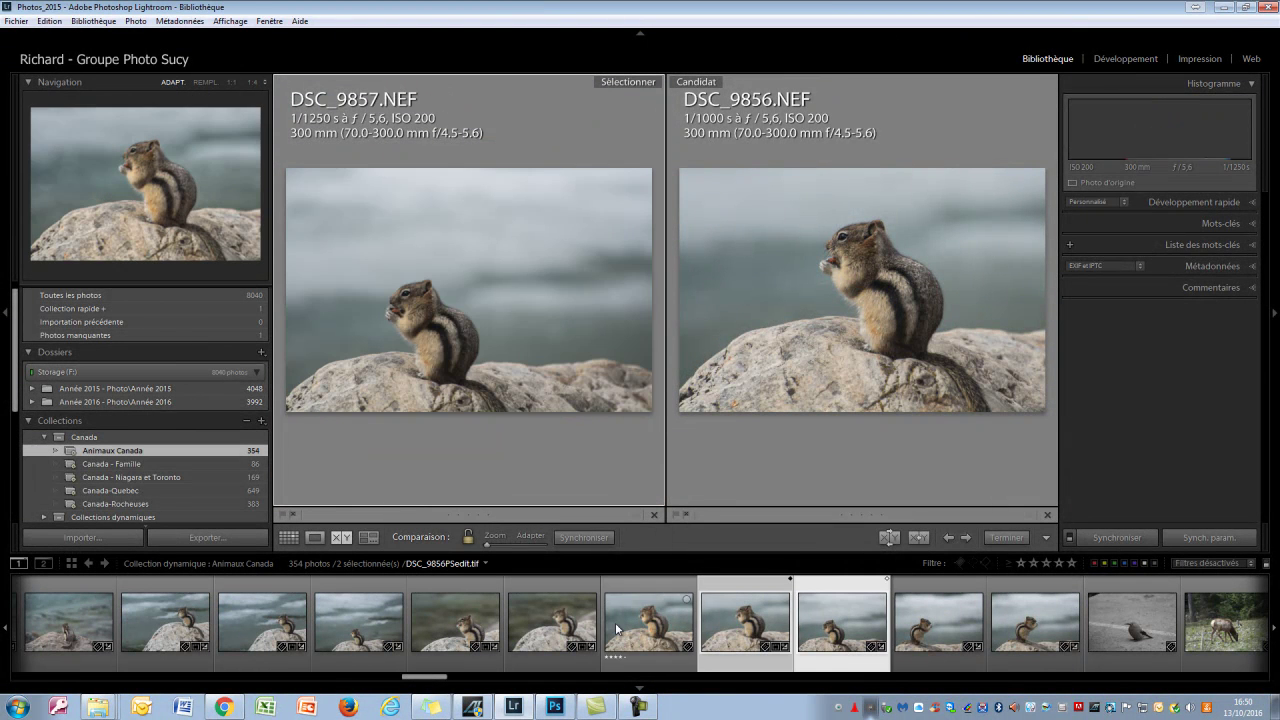
click(648, 620)
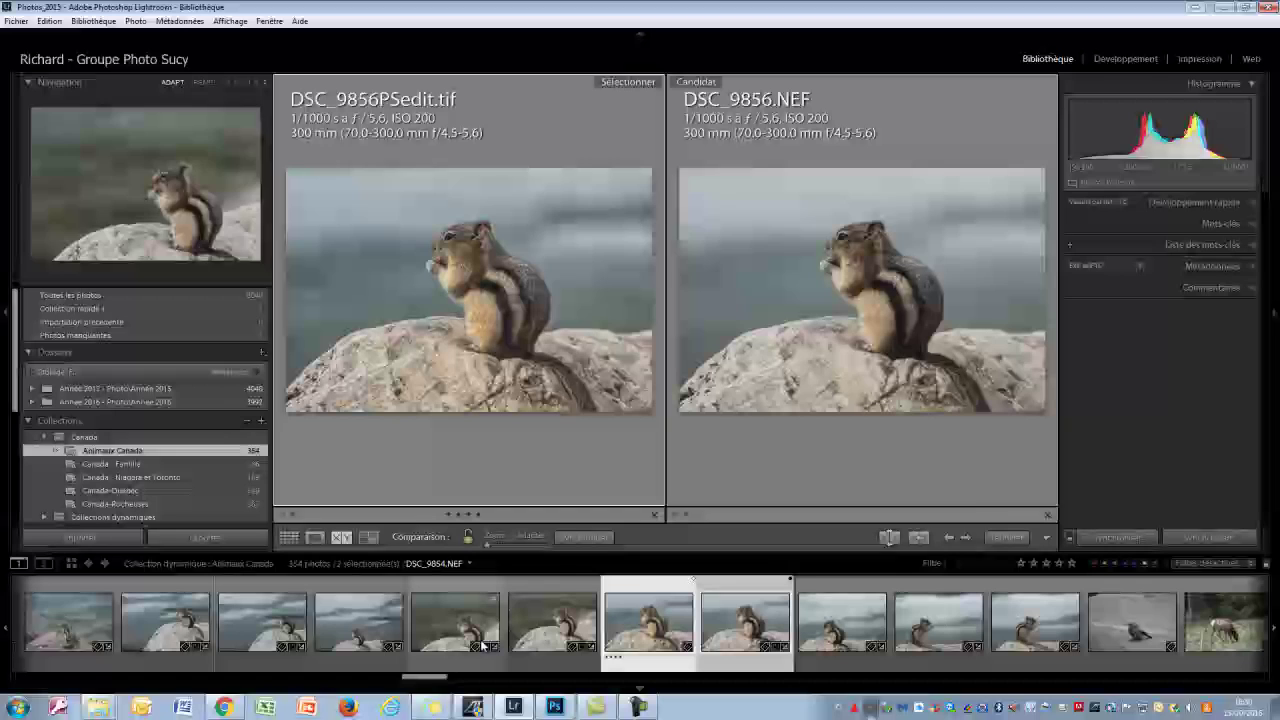
click(320, 537)
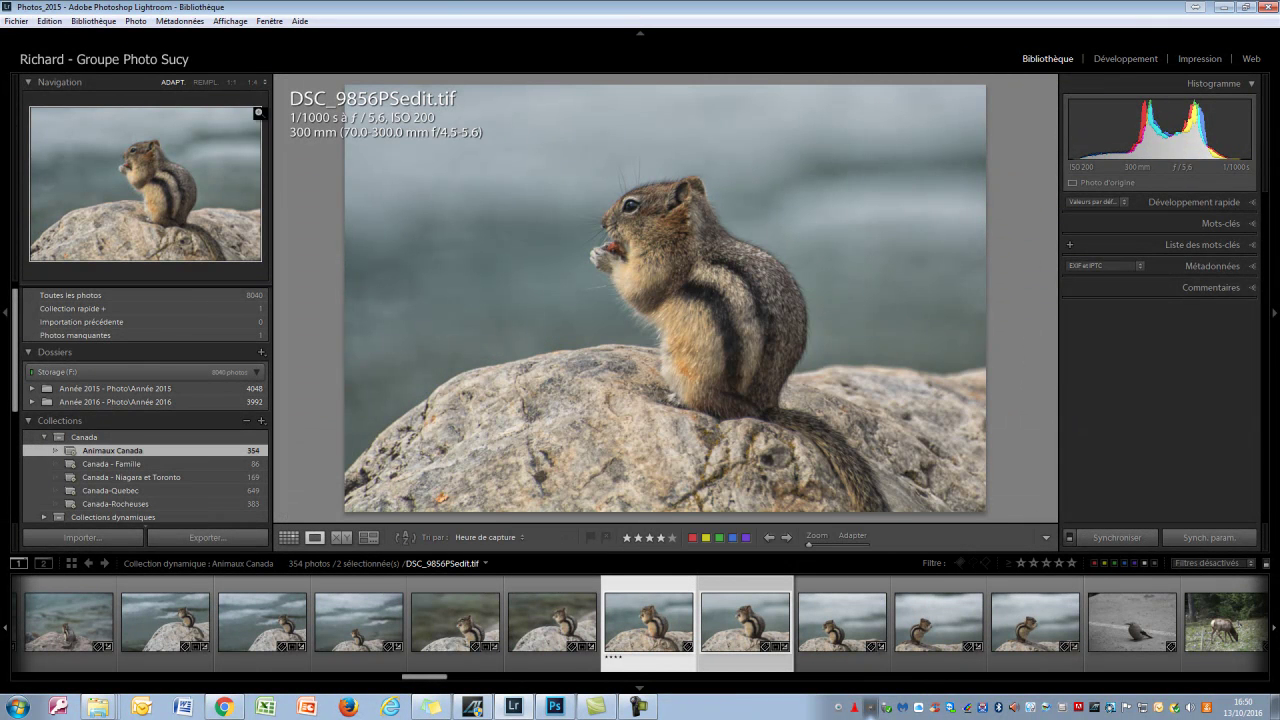
key(g)
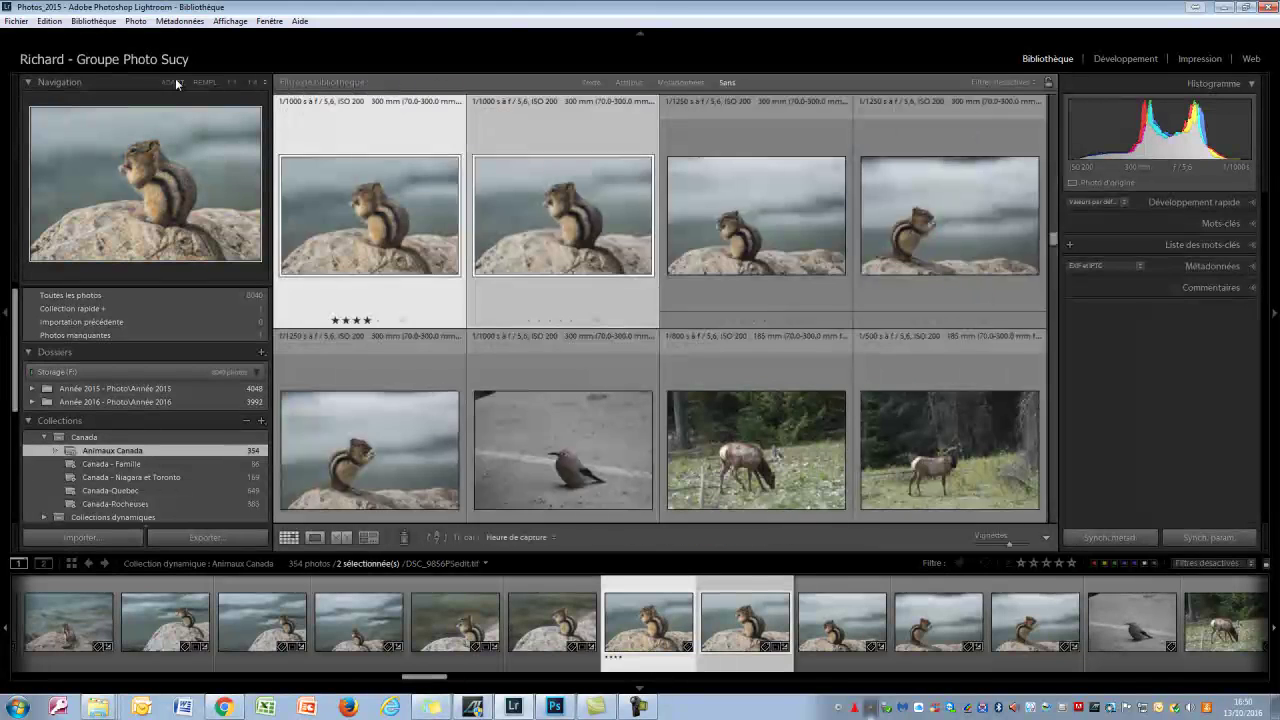
Step: Show DSC_9856PSedit.tif fitted in Loupe view, then zoom to 2:1 and inspect the chipmunk's eye
click(171, 82)
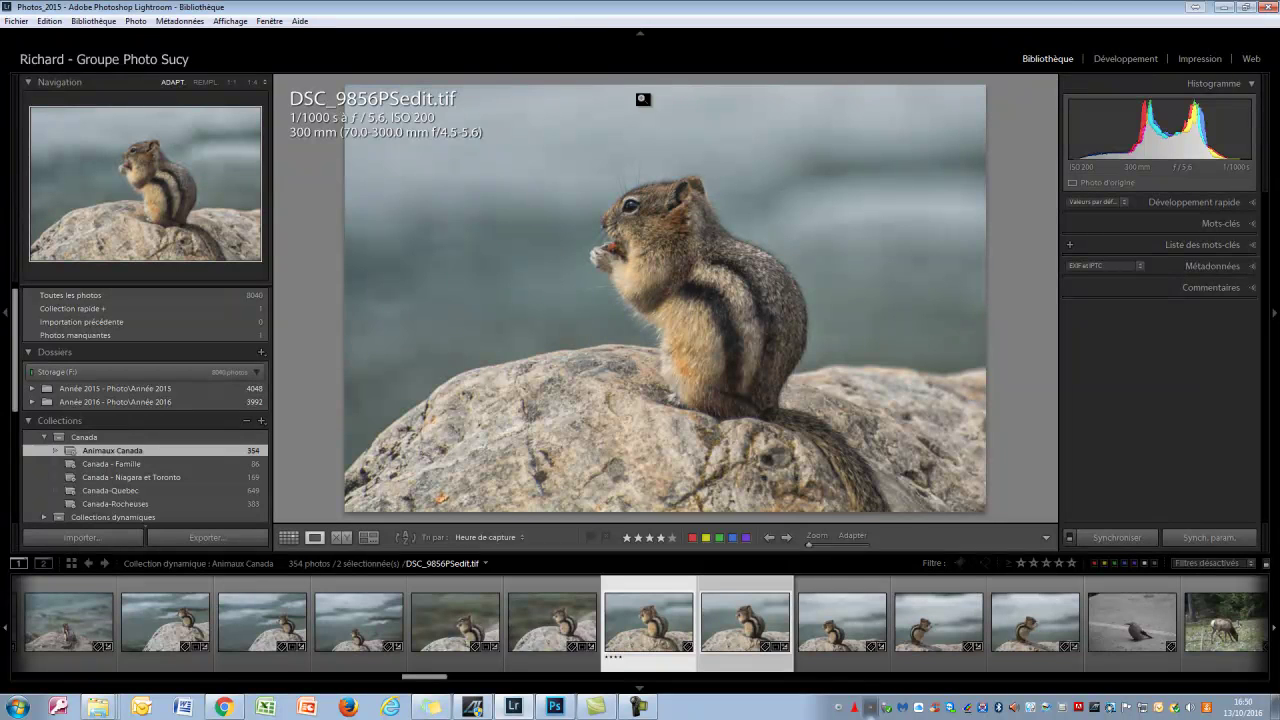
click(266, 83)
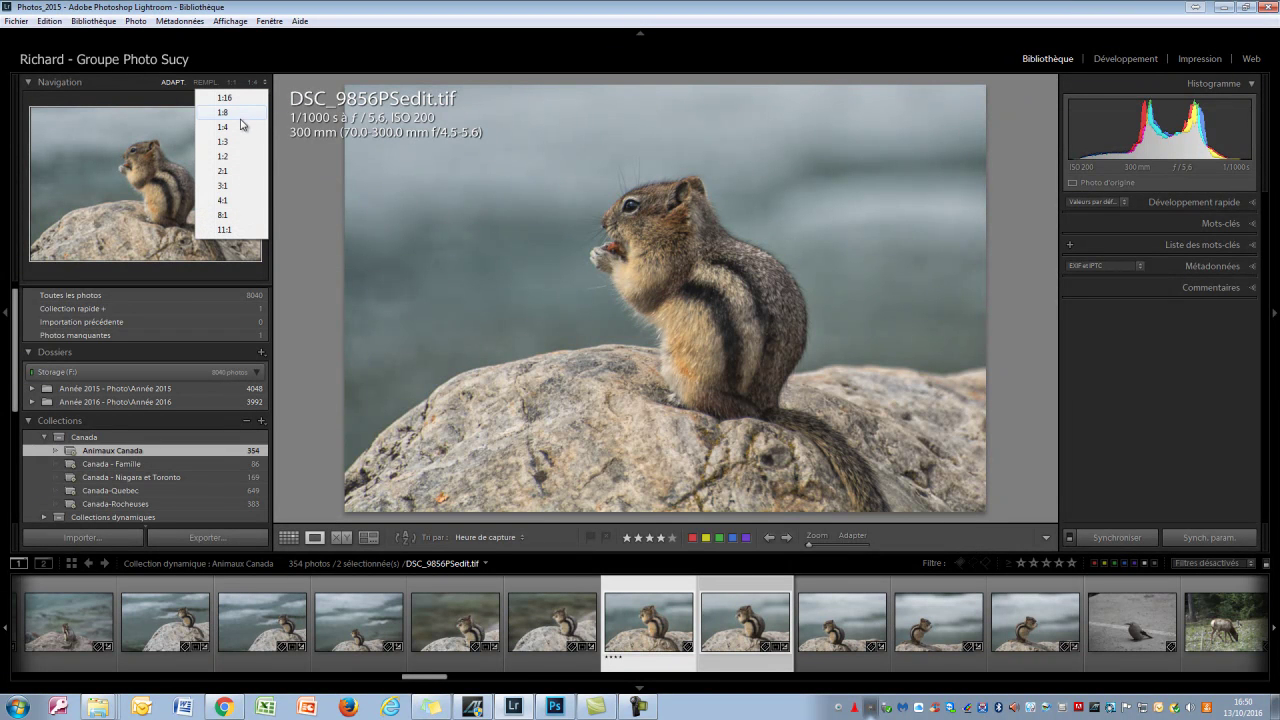
click(223, 171)
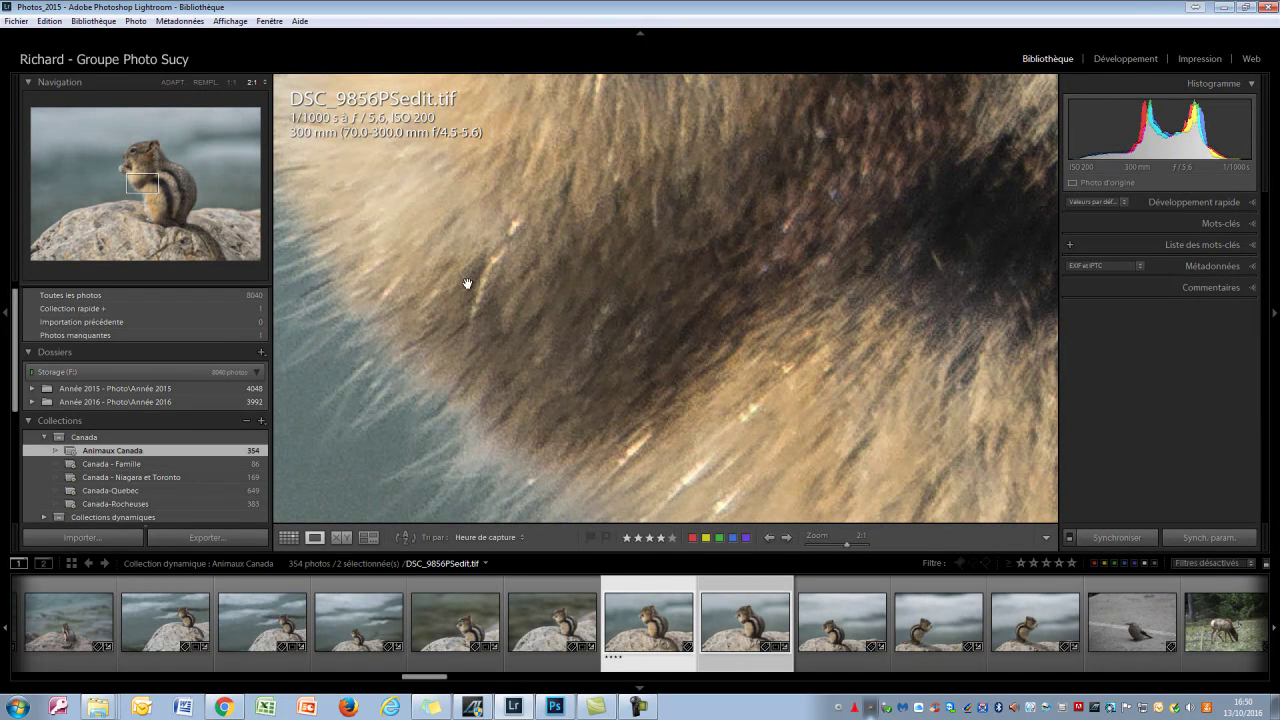
click(143, 184)
mouse_move(143, 184)
mouse_down()
mouse_move(126, 171)
mouse_move(152, 138)
mouse_move(130, 165)
mouse_move(148, 160)
mouse_up()
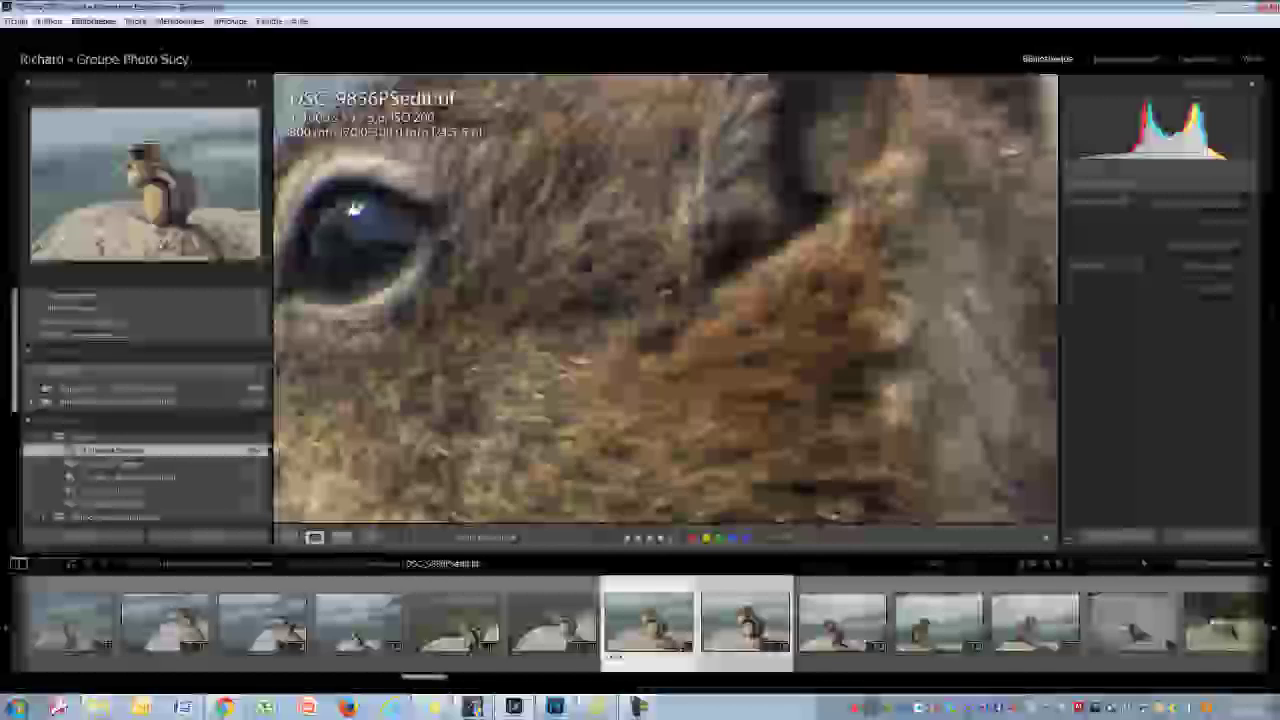
Step: Inspect the chipmunk's eye in DSC_9856PSedit.tif at 2:1, fit the photo back in the window, and return to Grid view
drag(146, 153, 134, 151)
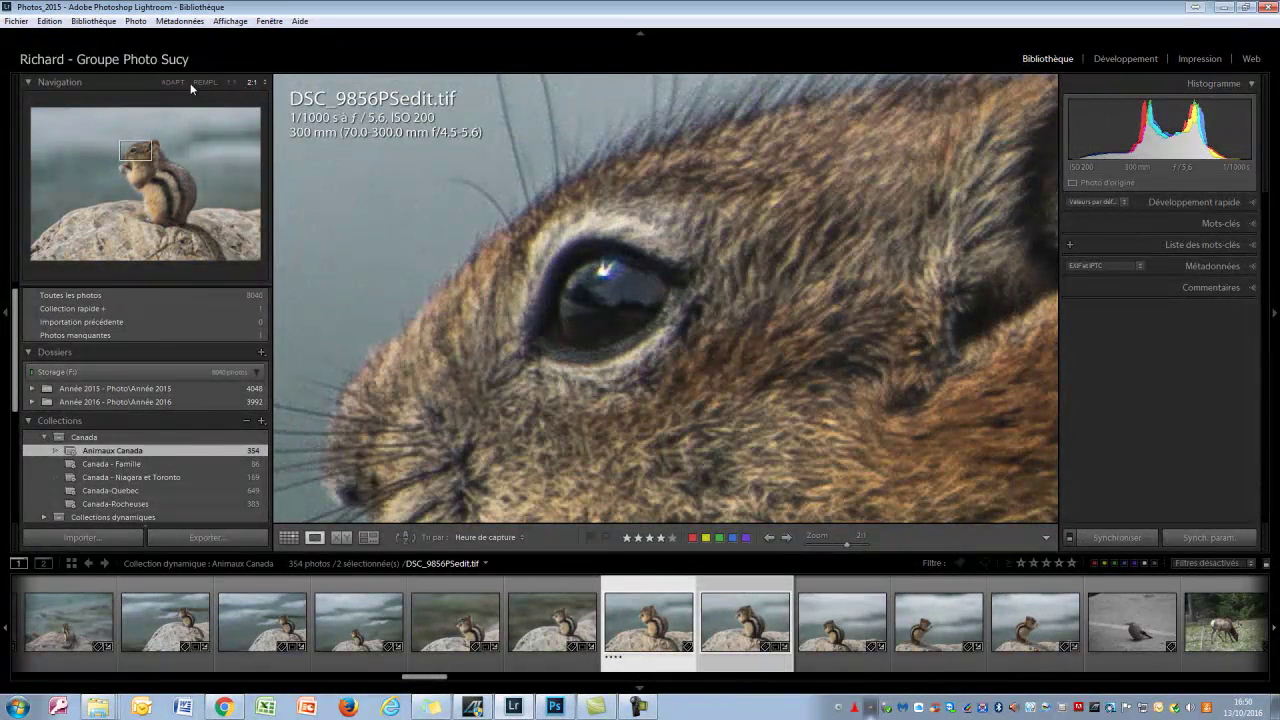
click(169, 82)
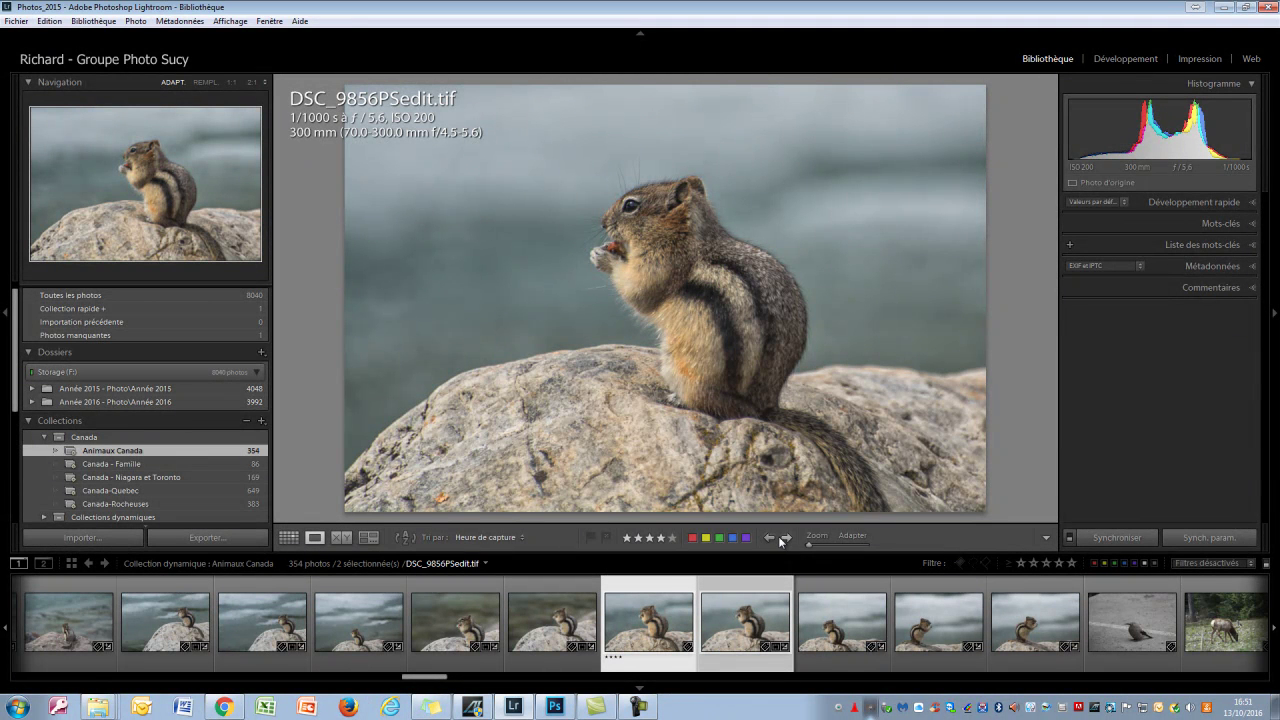
click(289, 538)
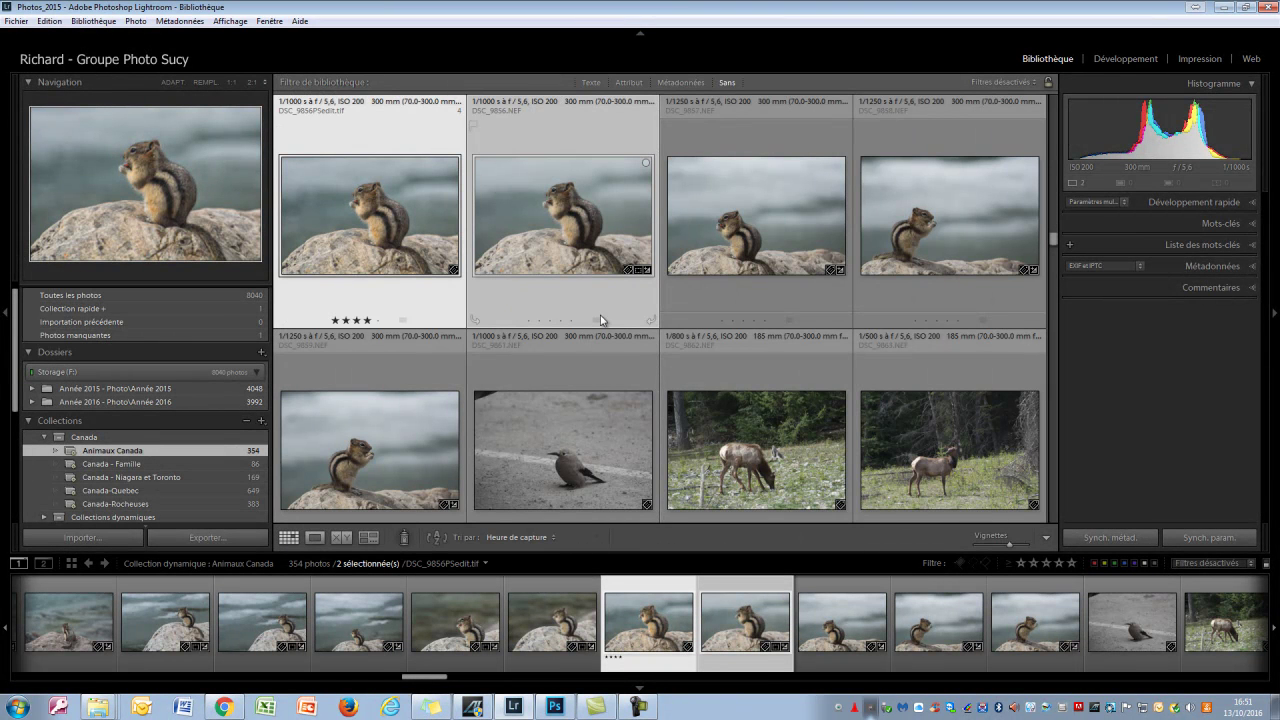
Step: Select DSC_9857.NEF, show it in Loupe view, and return to Grid view
click(597, 228)
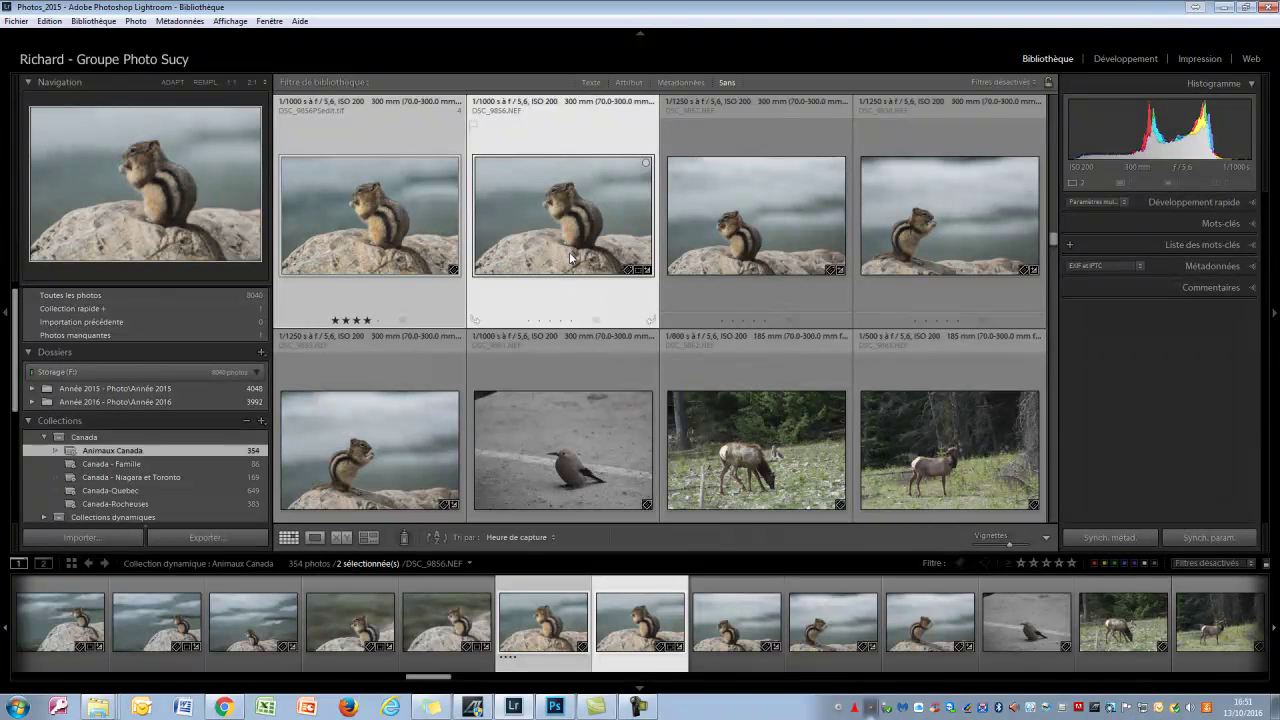
click(740, 632)
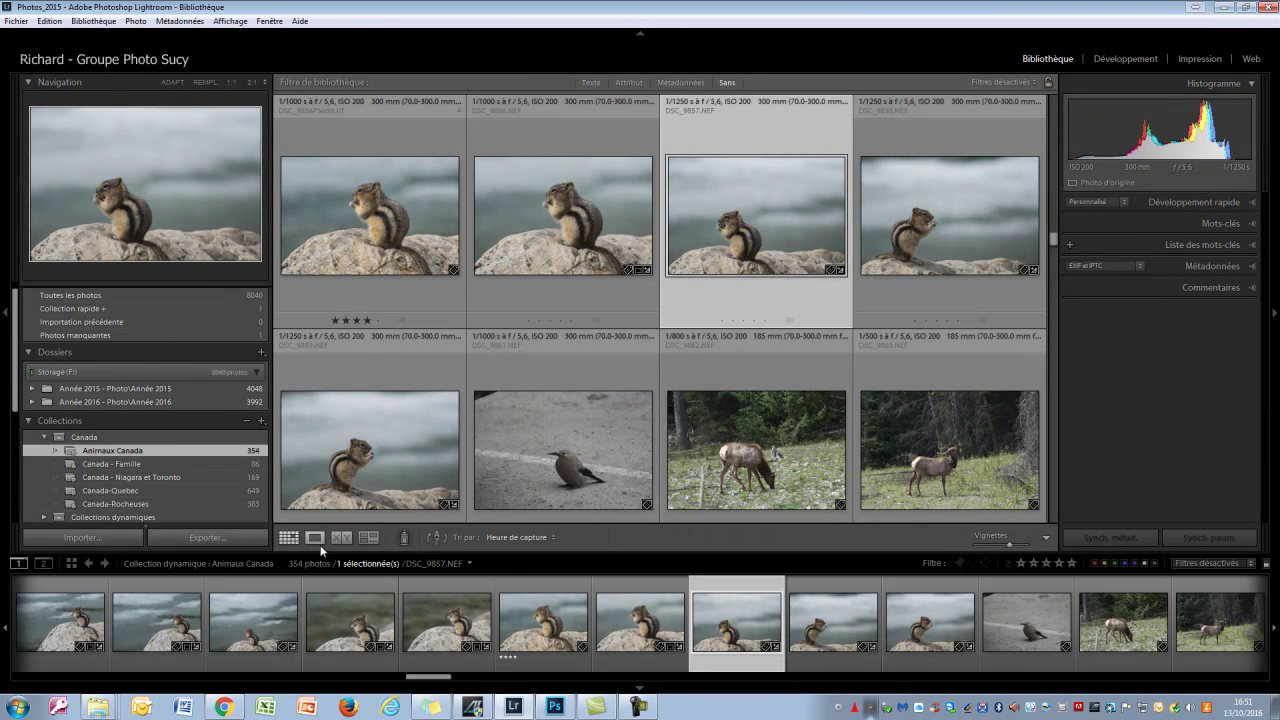
click(315, 538)
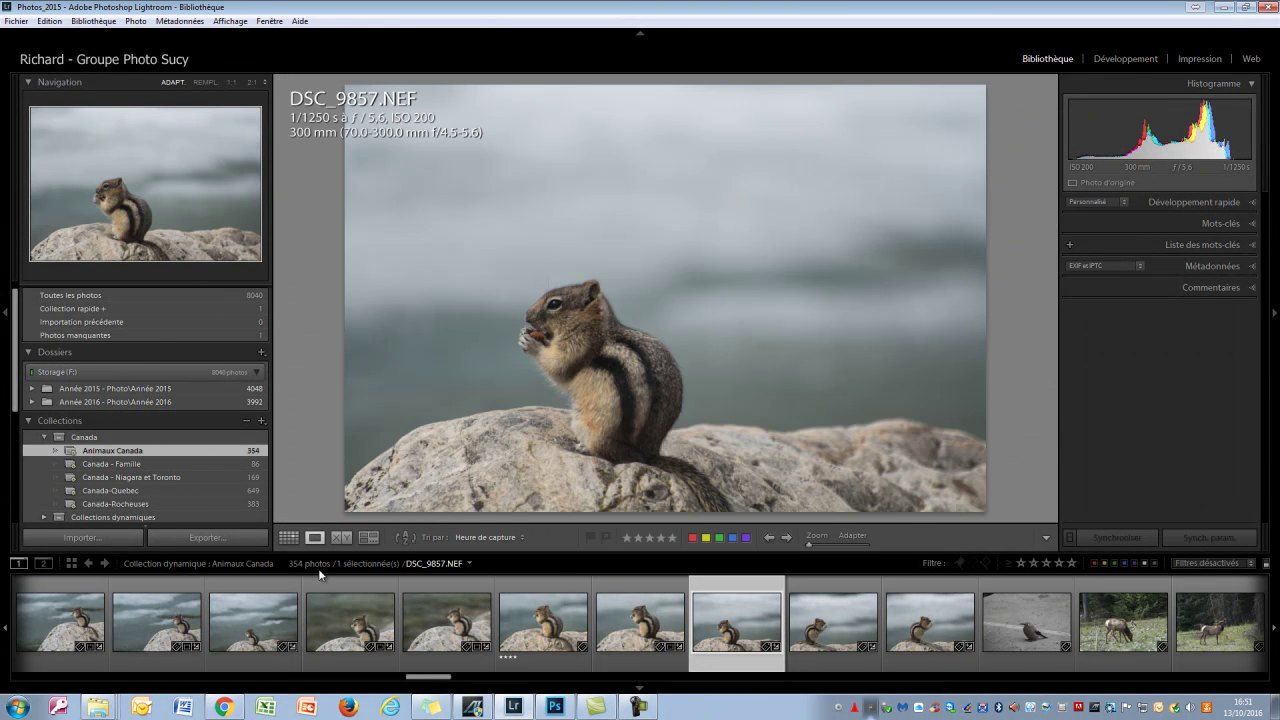
click(288, 538)
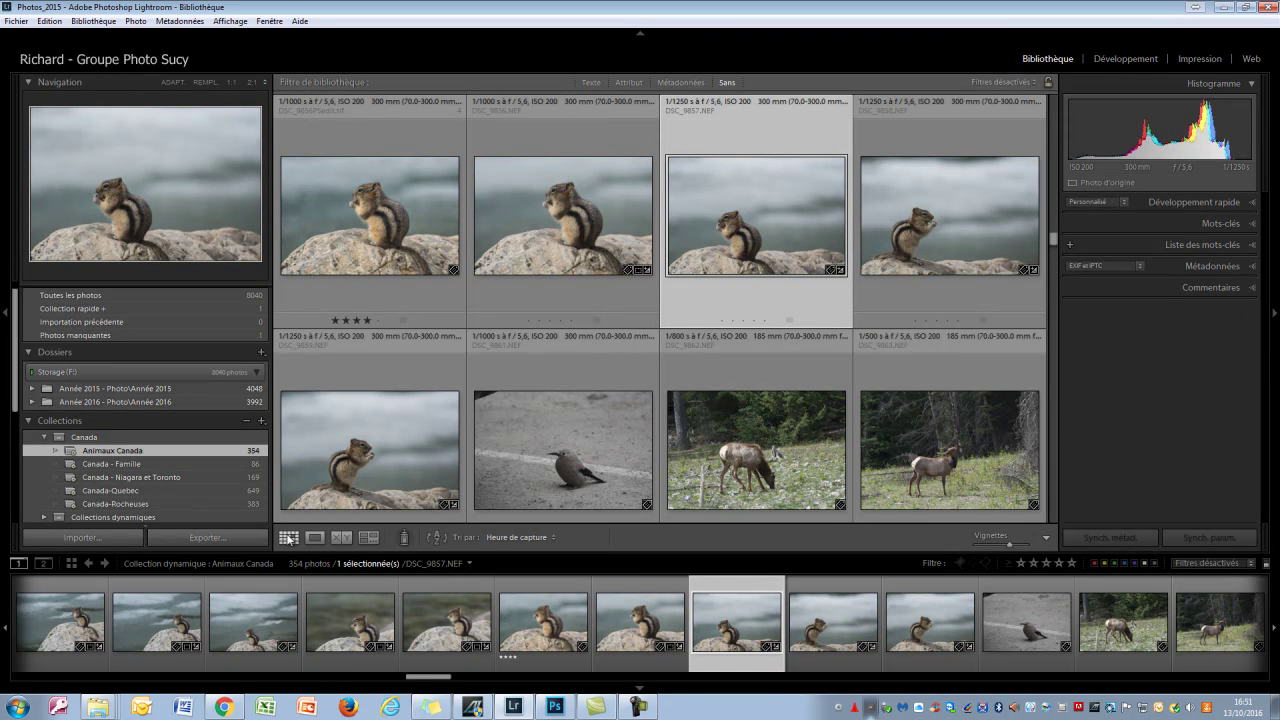
Step: Assign the red colour label to DSC_9857.NEF and select the neighbouring photo DSC_9858.NEF to expose the tinted cell
right_click(749, 227)
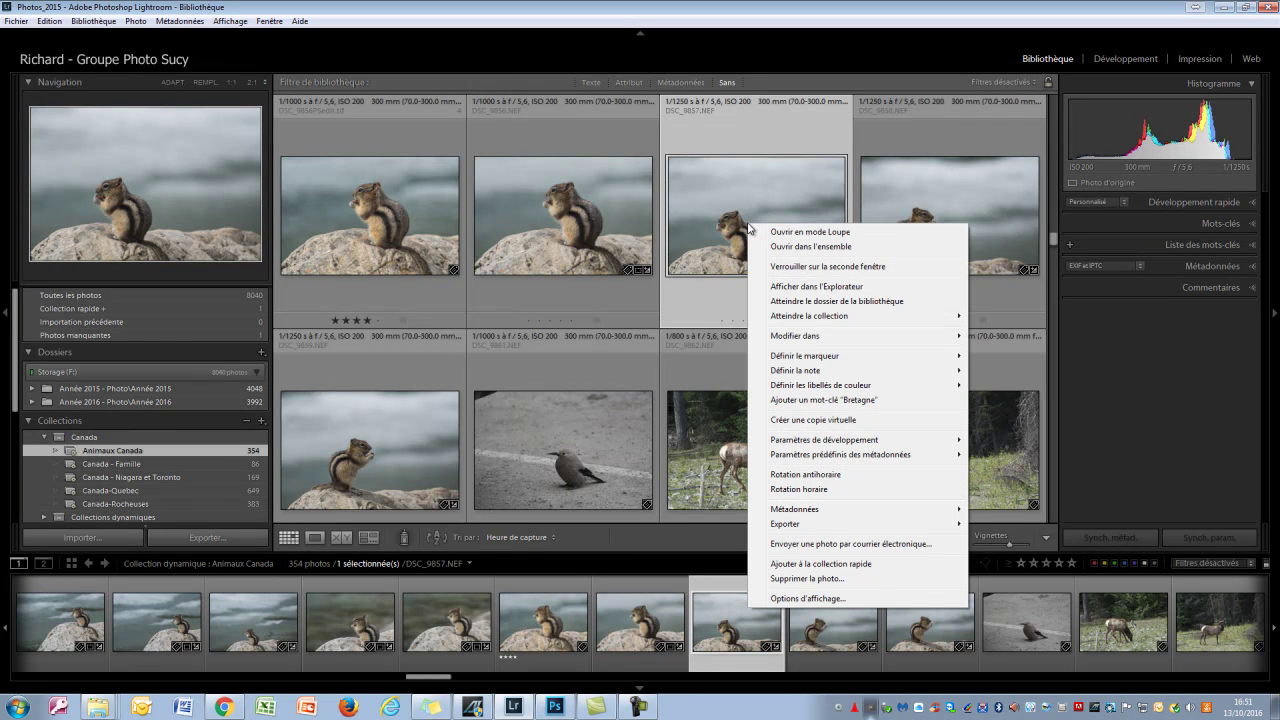
mouse_move(790, 376)
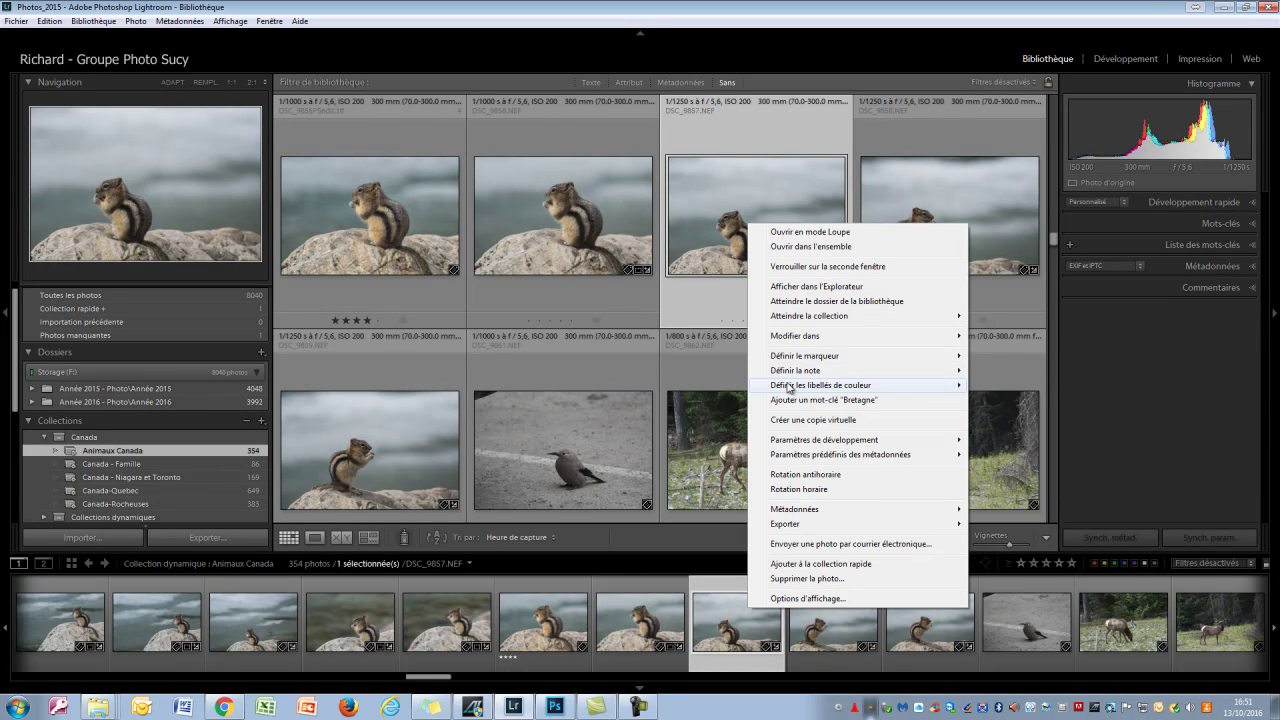
click(1001, 385)
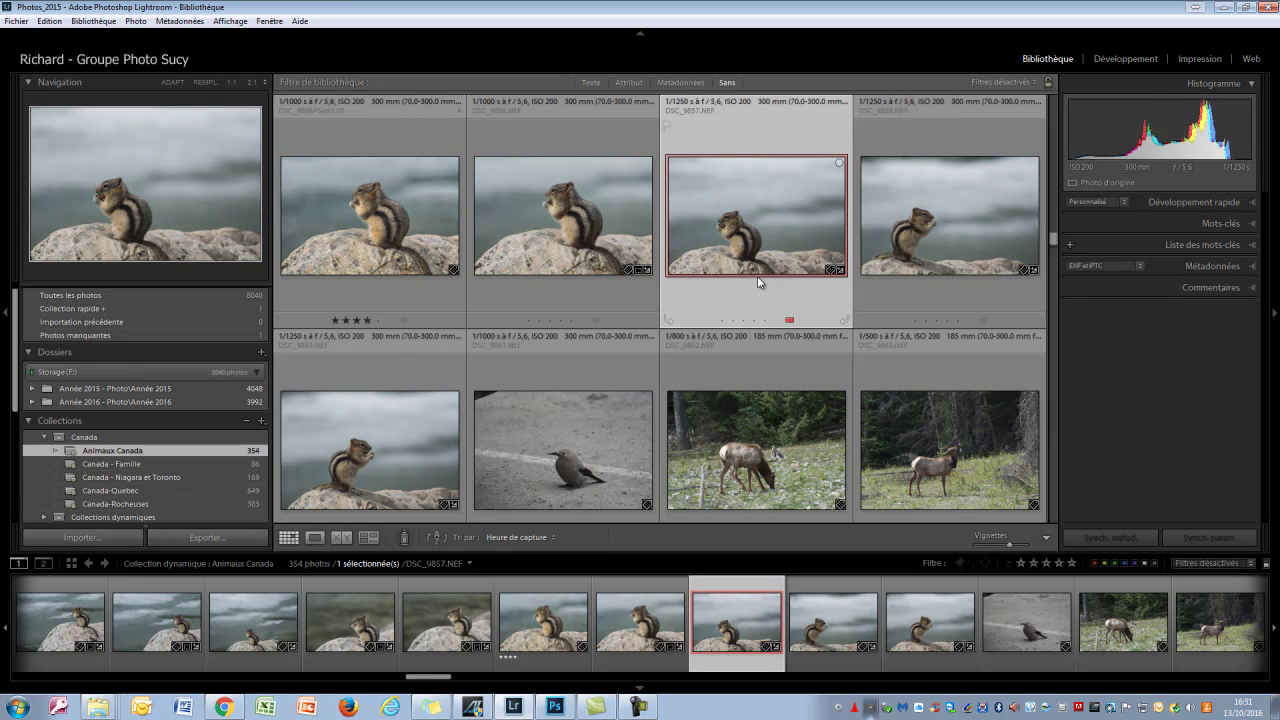
click(929, 297)
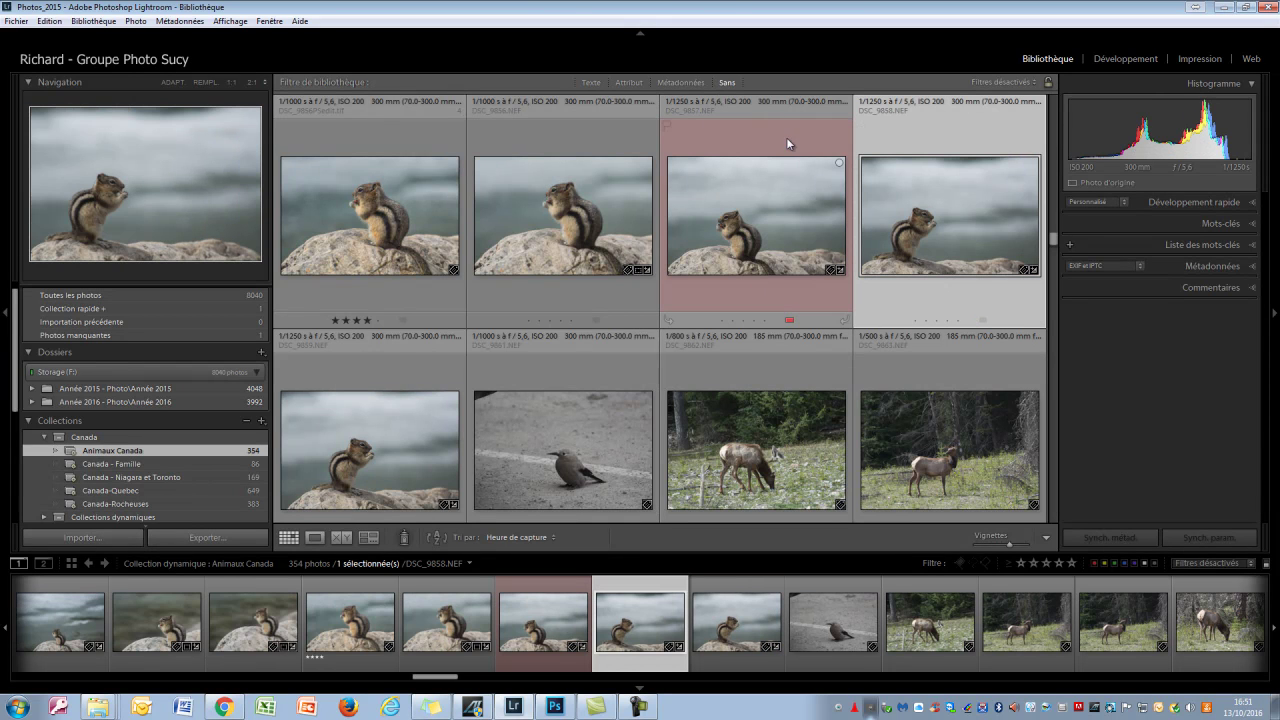
Step: Remove the red colour label from DSC_9857.NEF
click(757, 298)
right_click(757, 298)
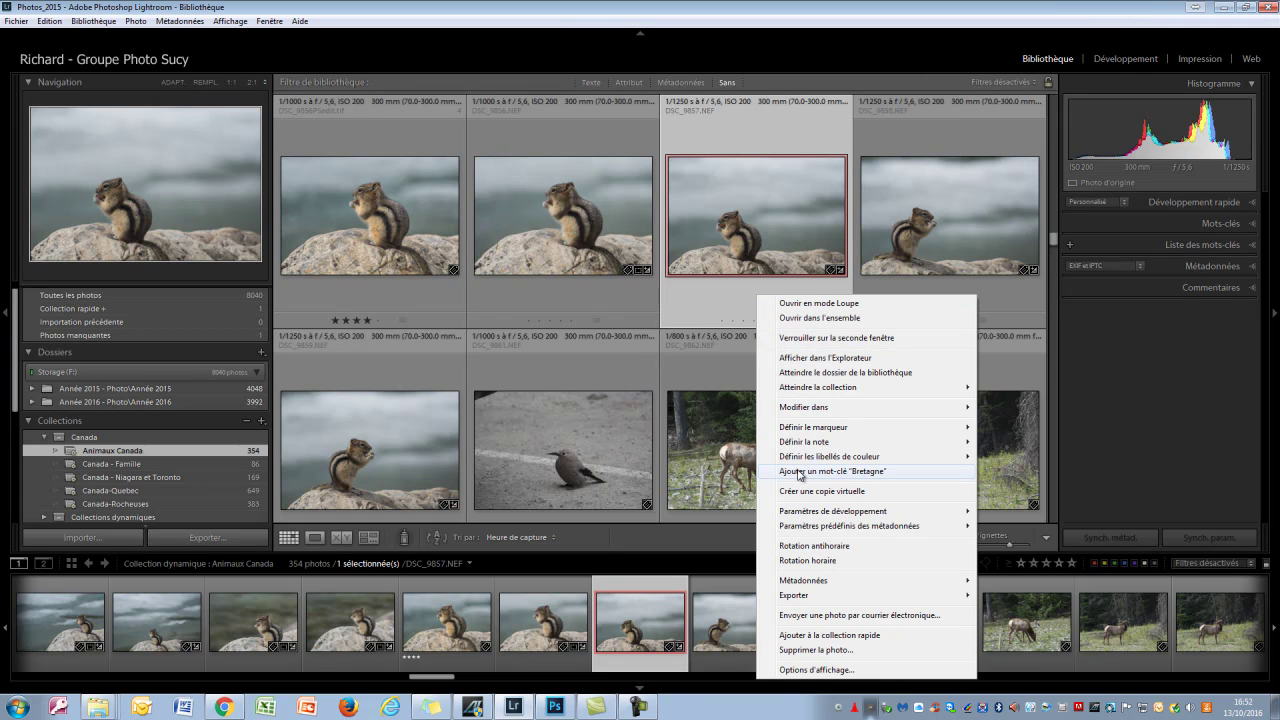
mouse_move(807, 461)
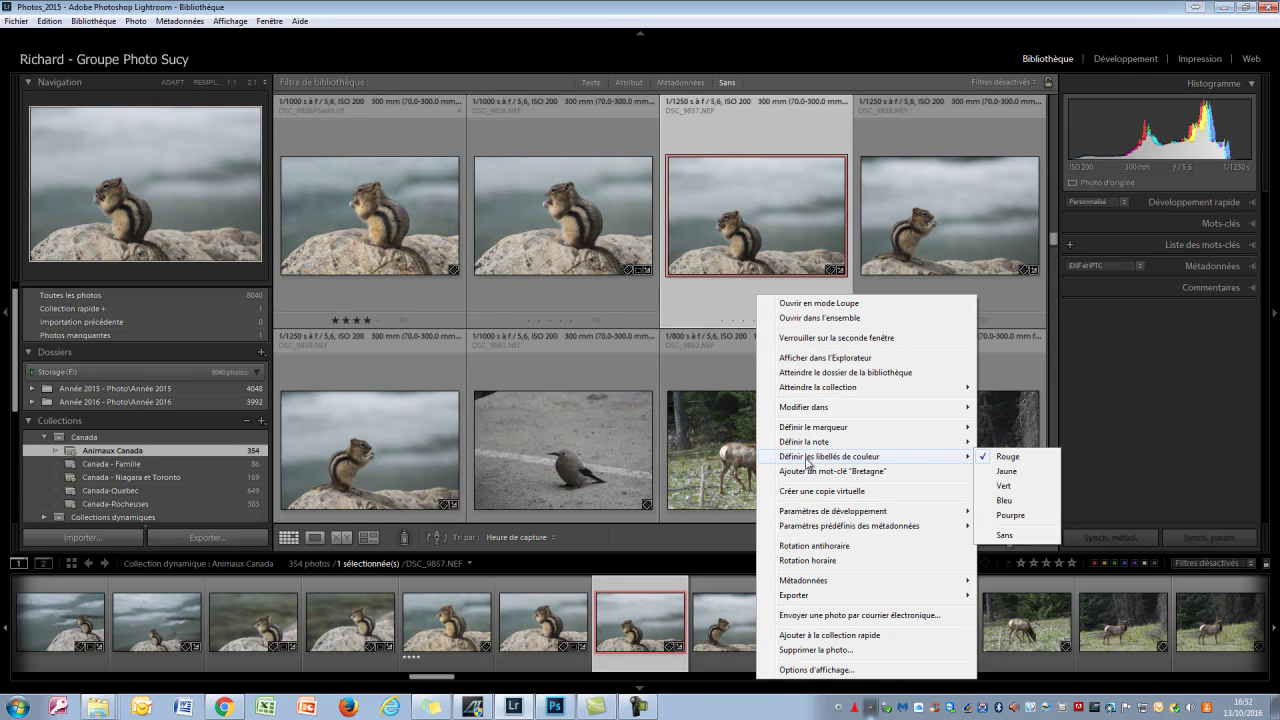
click(1006, 537)
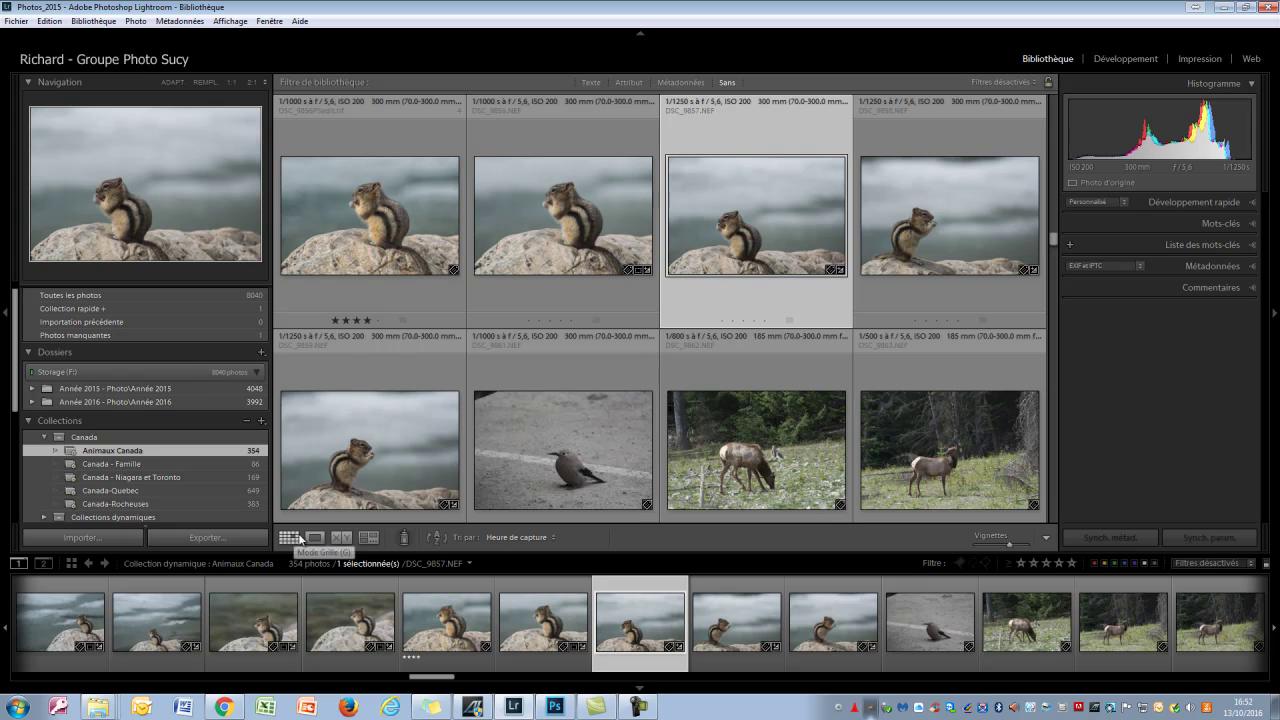
Step: Select the six consecutive photos from DSC_9856PSedit.tif to DSC_9861.NEF and display them together in Survey view
click(314, 537)
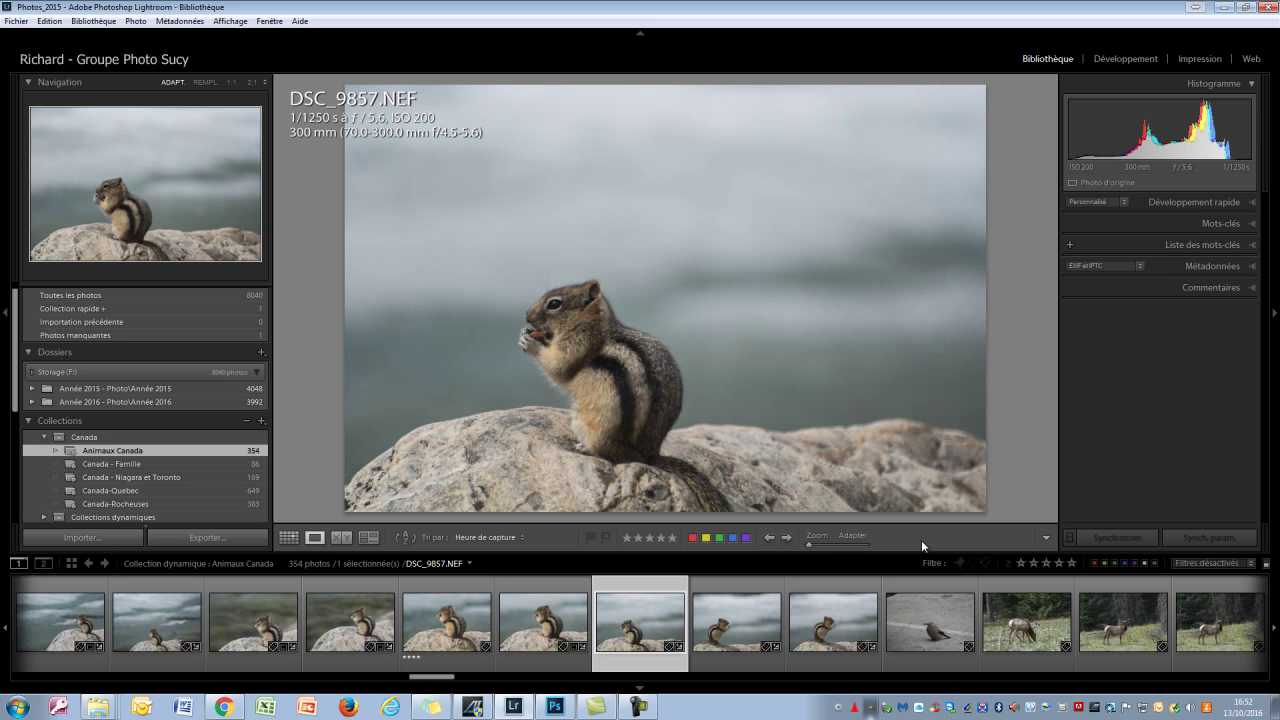
click(445, 614)
shift+click(901, 628)
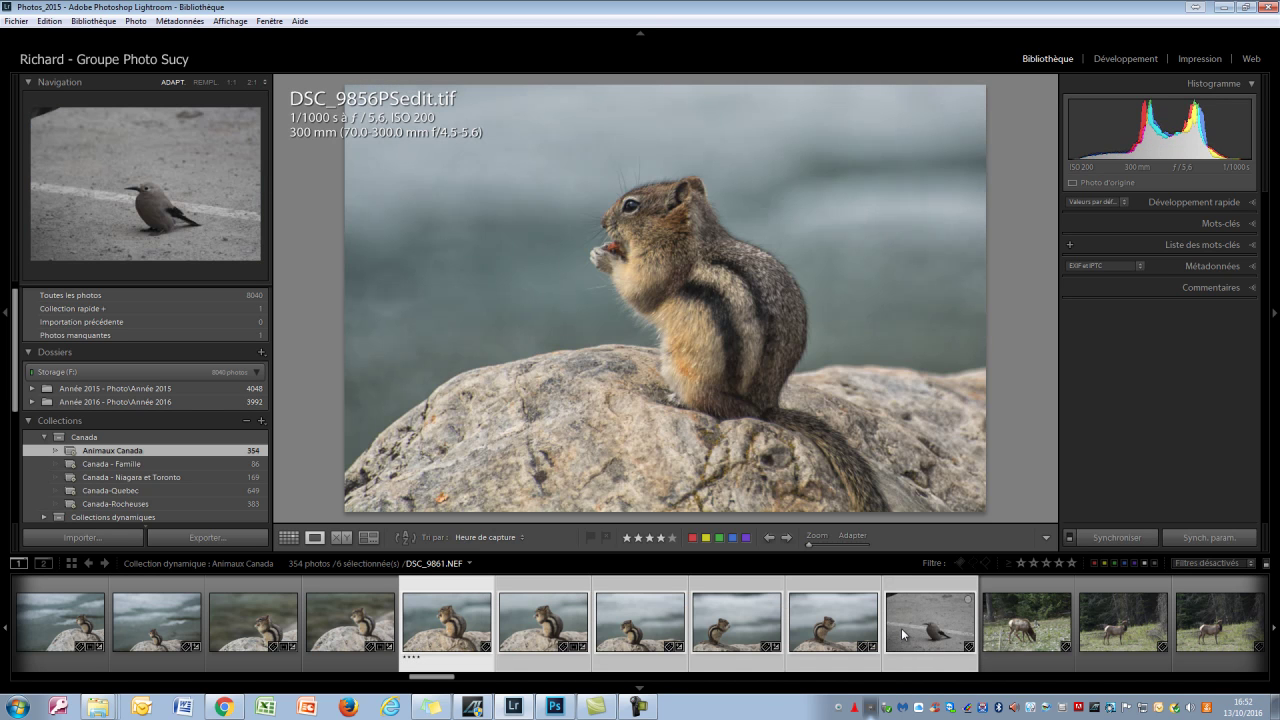
click(368, 537)
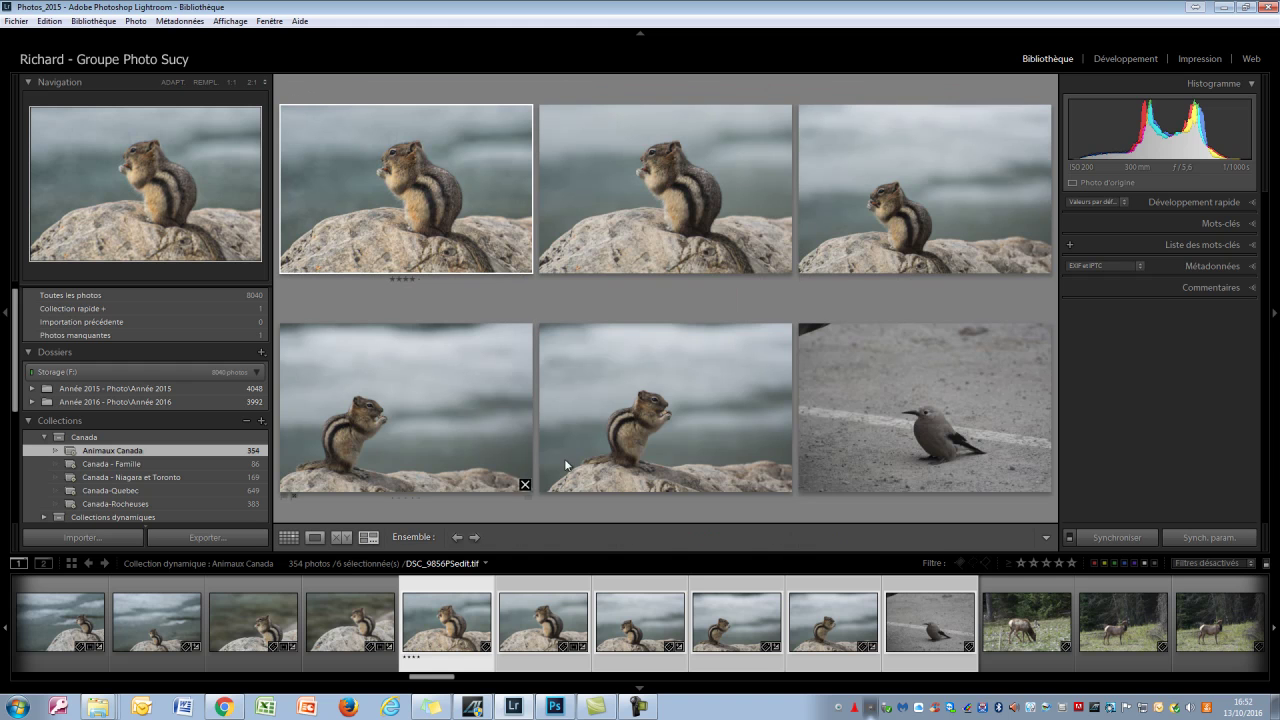
Step: Add the elk photos DSC_9862.NEF and DSC_9863.NEF to the survey, then remove DSC_9862.NEF and the bird photo DSC_9861.NEF
ctrl+click(1031, 632)
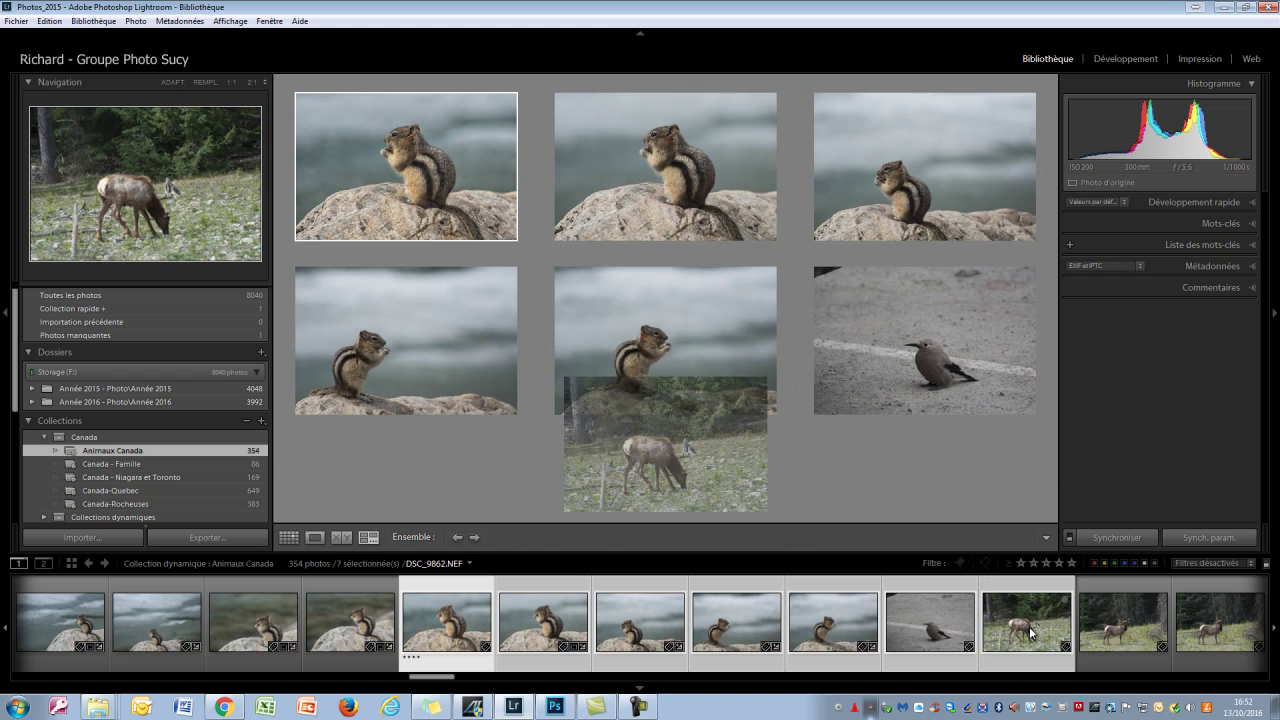
ctrl+click(1121, 631)
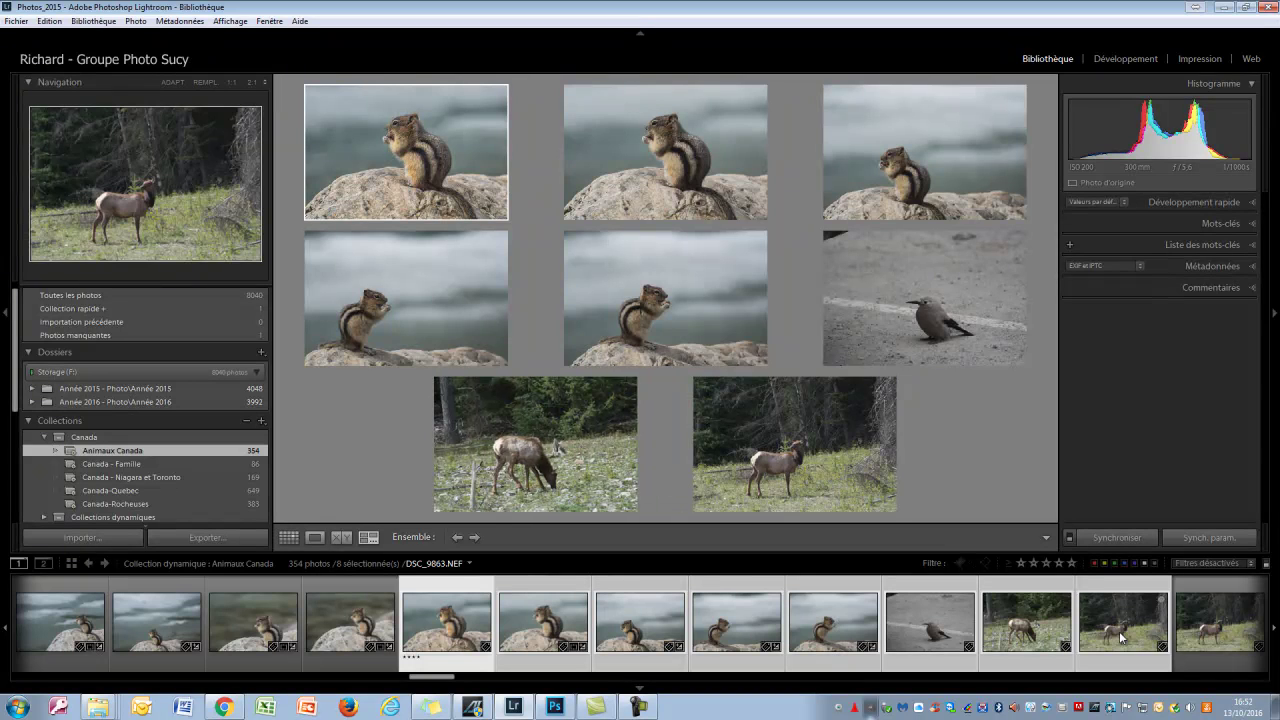
ctrl+click(992, 632)
ctrl+click(902, 634)
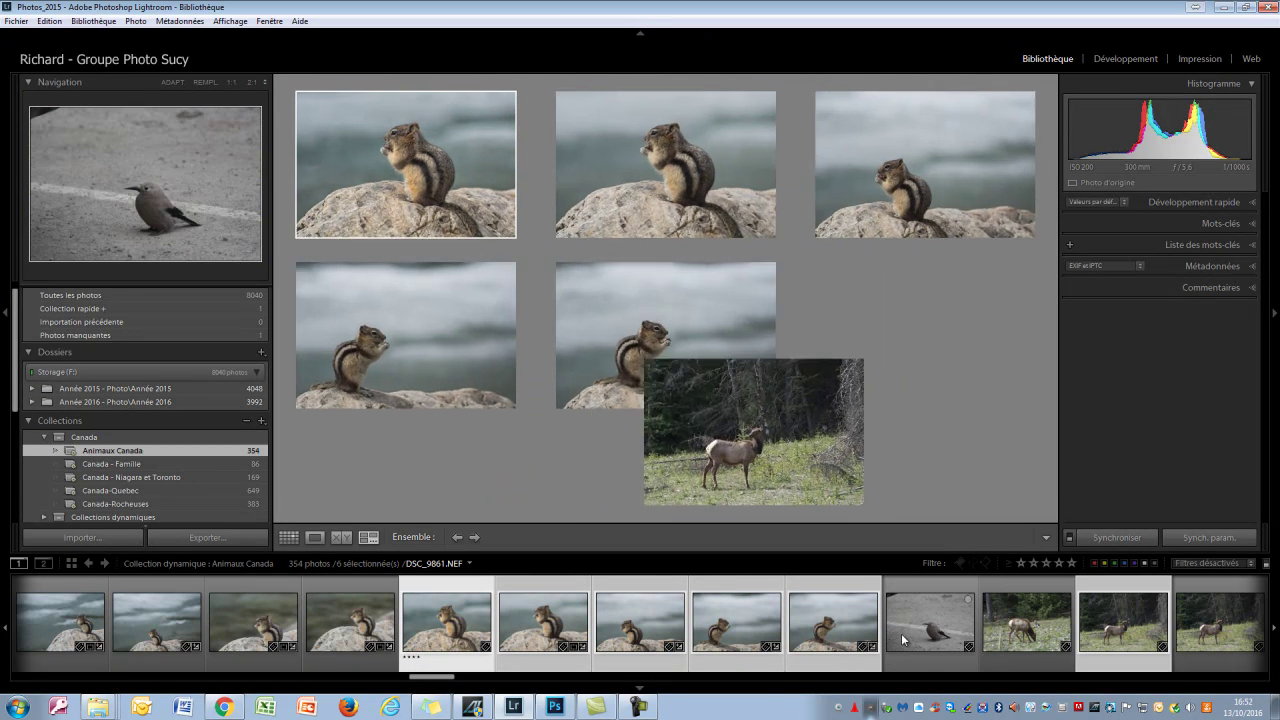
Step: Switch to Loupe view, show the bird photo DSC_9861.NEF, and return to DSC_9856PSedit.tif with DSC_9856.NEF also selected
click(309, 539)
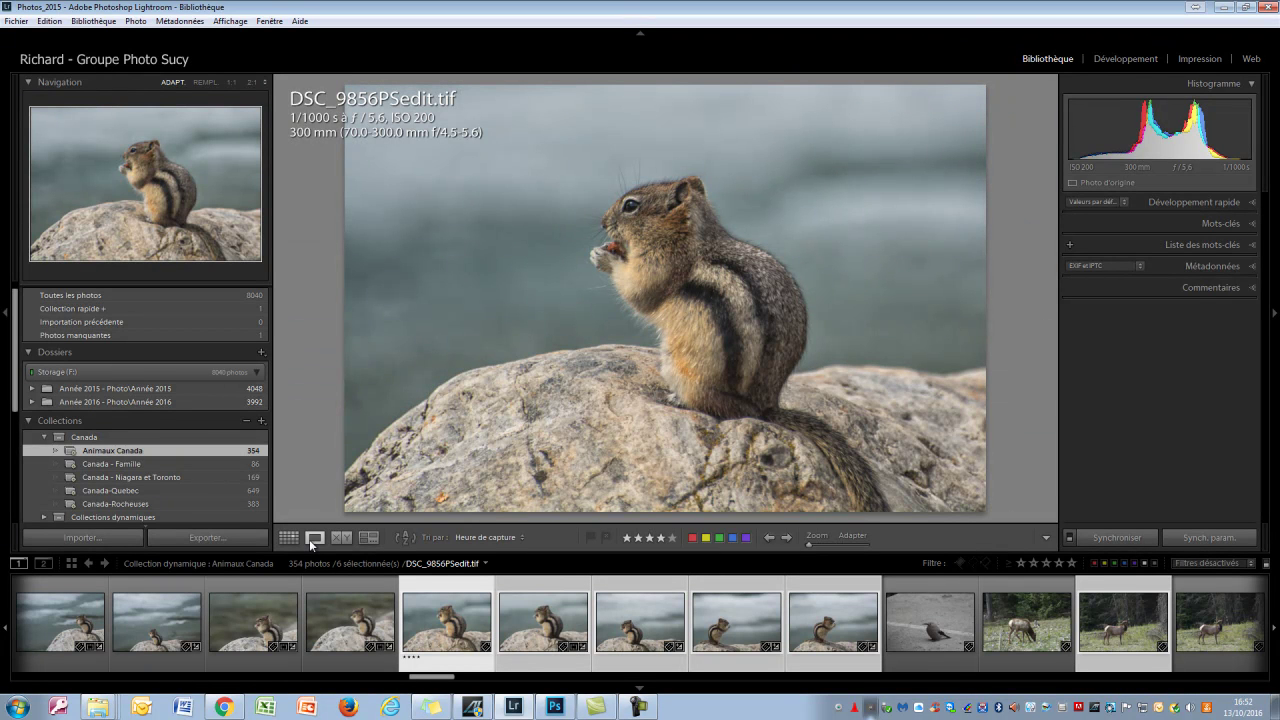
click(923, 640)
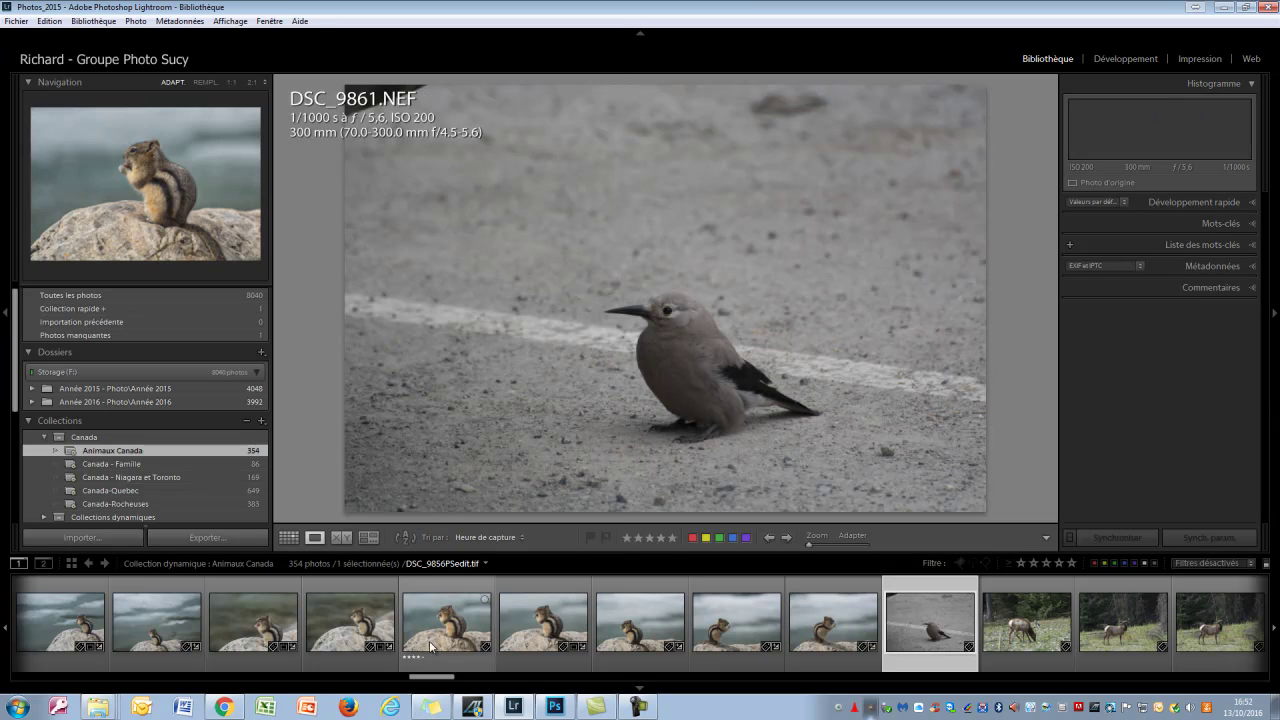
click(432, 643)
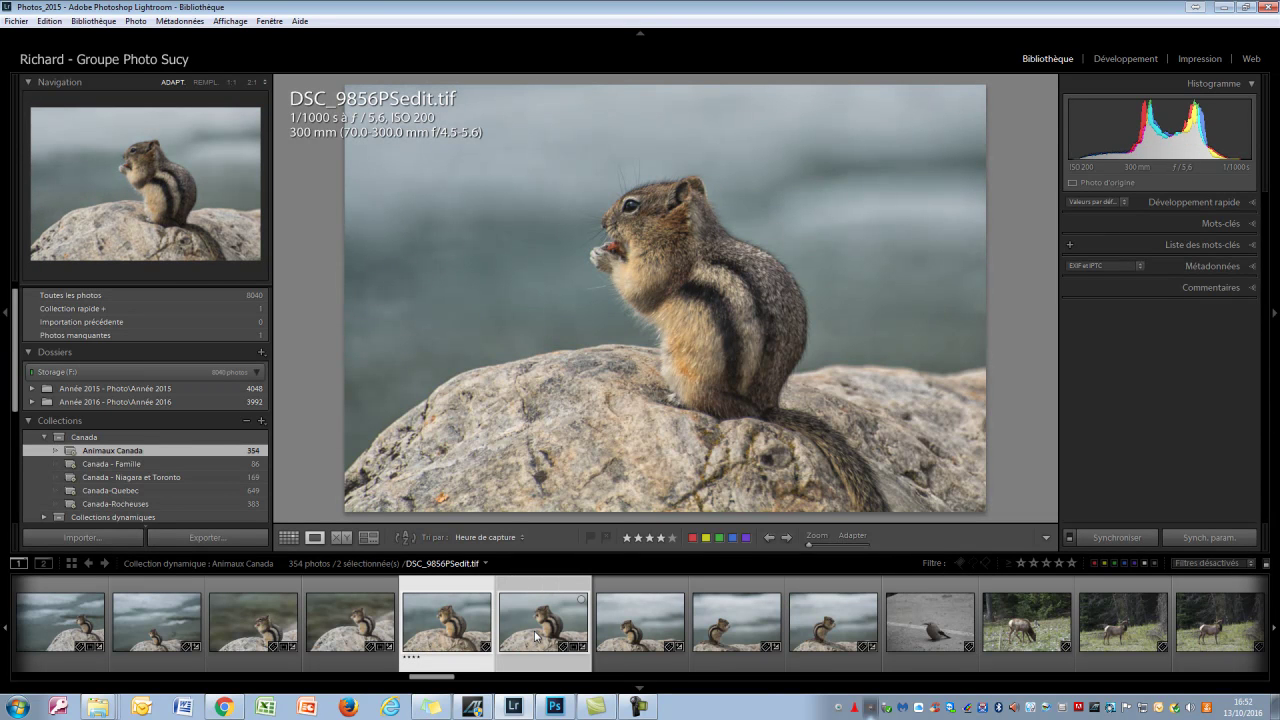
Step: Cycle the background lighting around DSC_9856PSedit.tif through dimmed and lights-out, then back to normal
key(l)
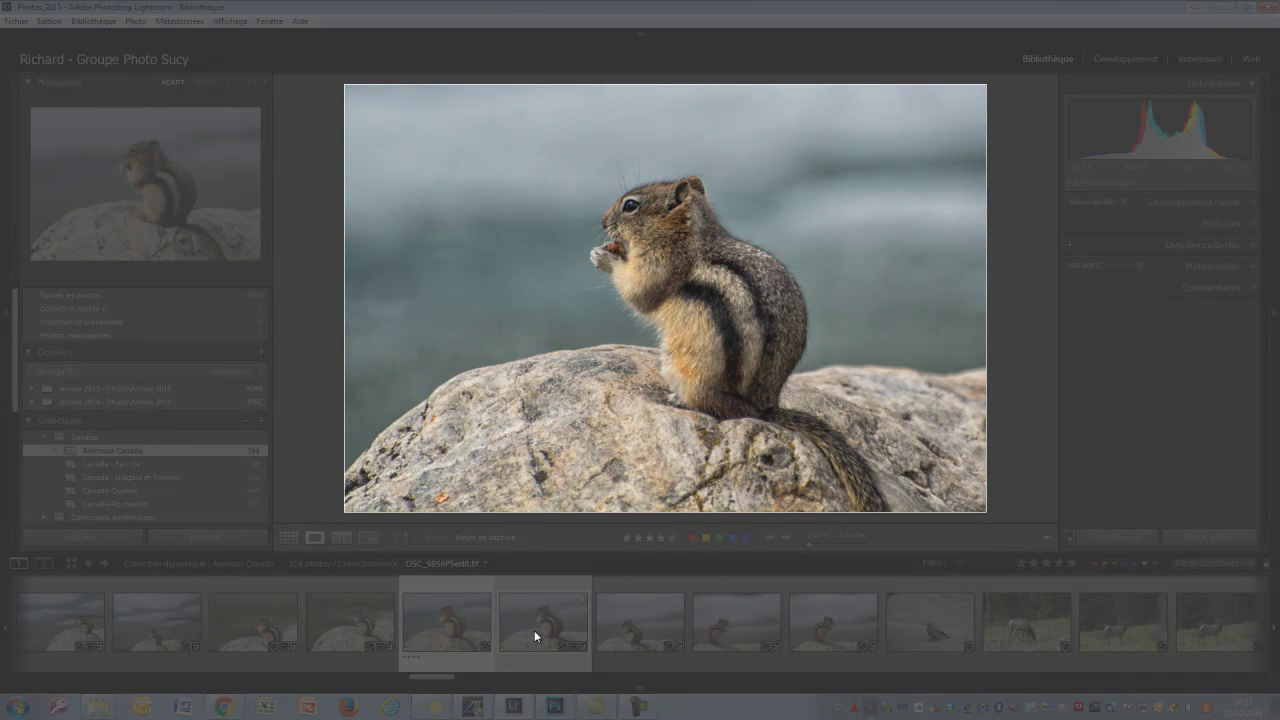
key(l)
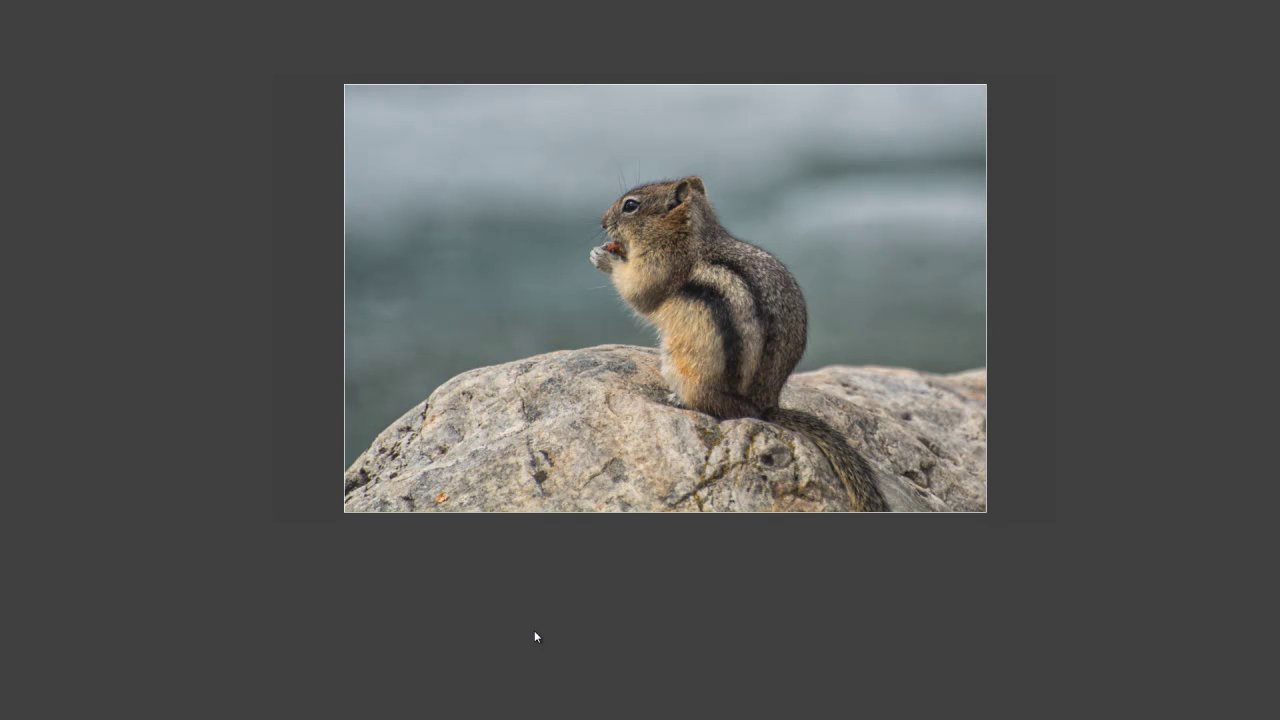
key(l)
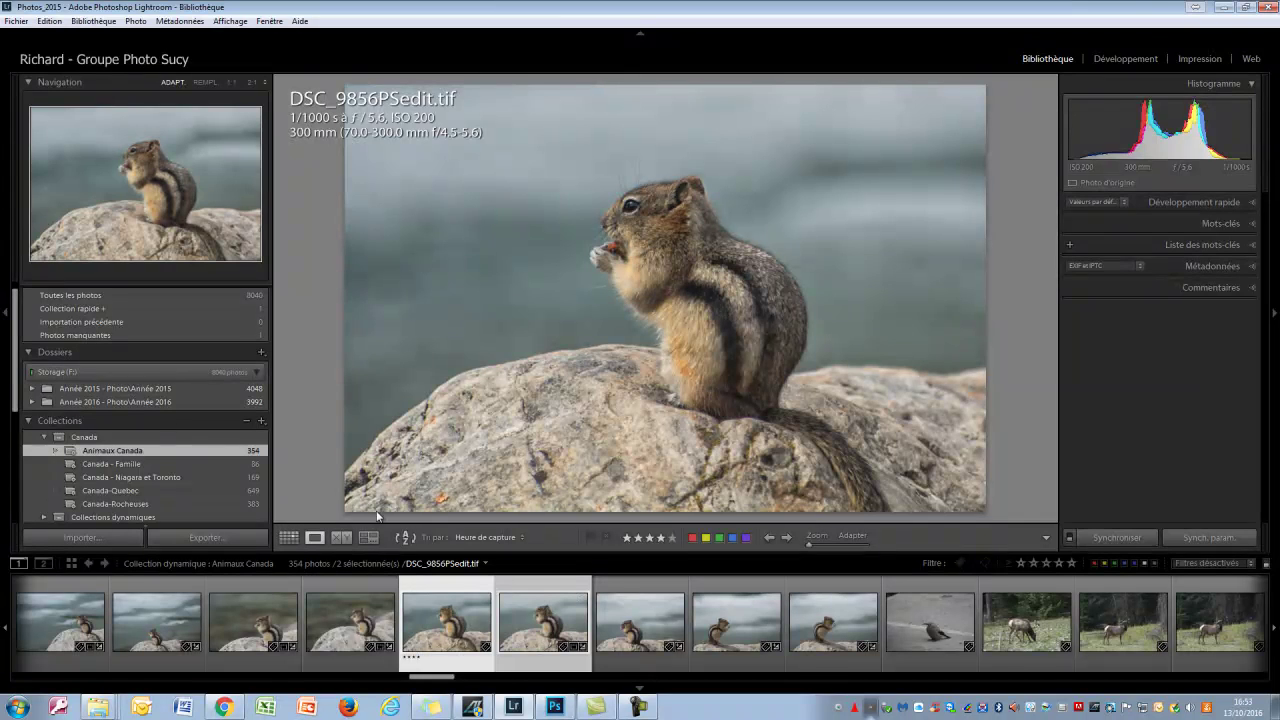
Step: Display the list of Library module shortcuts, review it, and close it
click(299, 21)
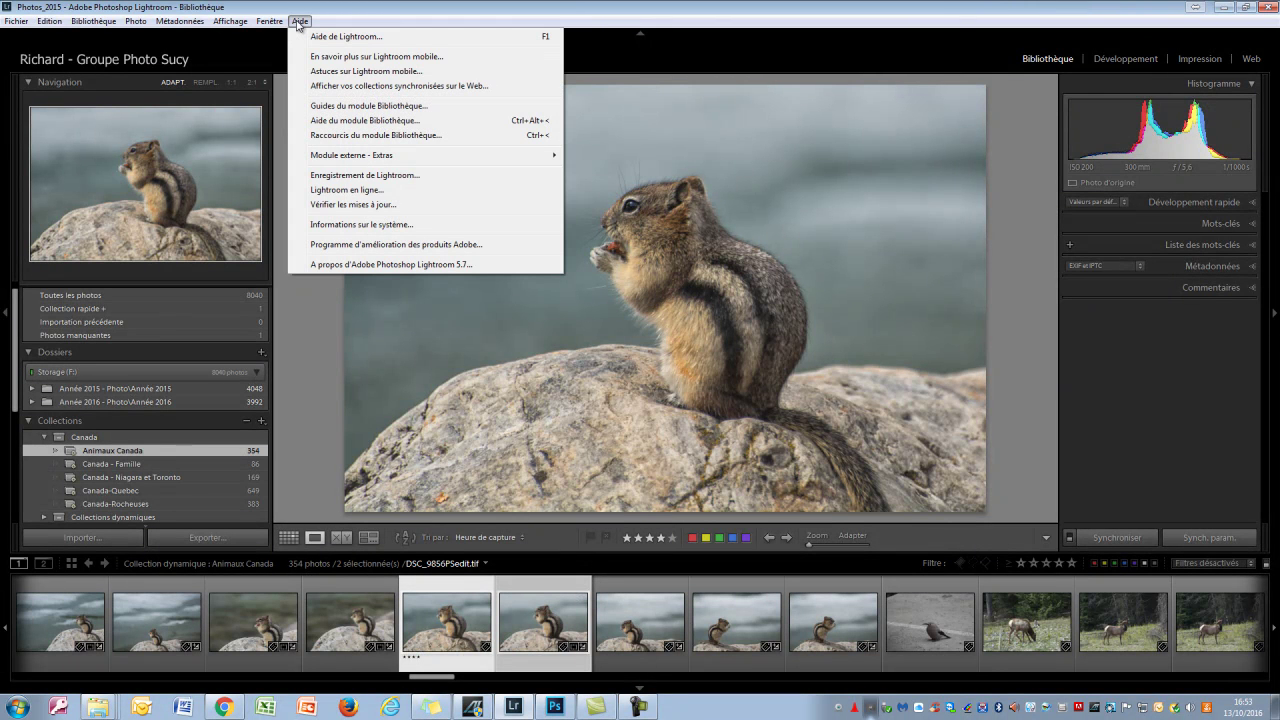
mouse_move(325, 161)
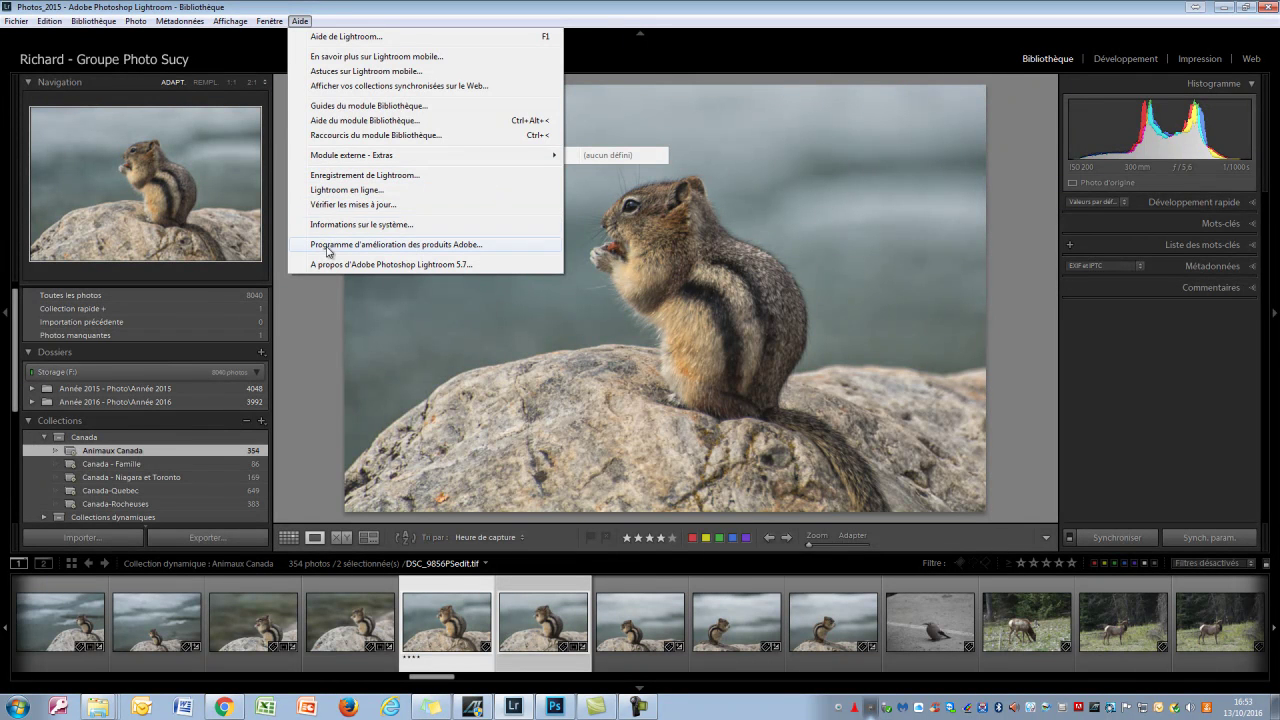
click(330, 135)
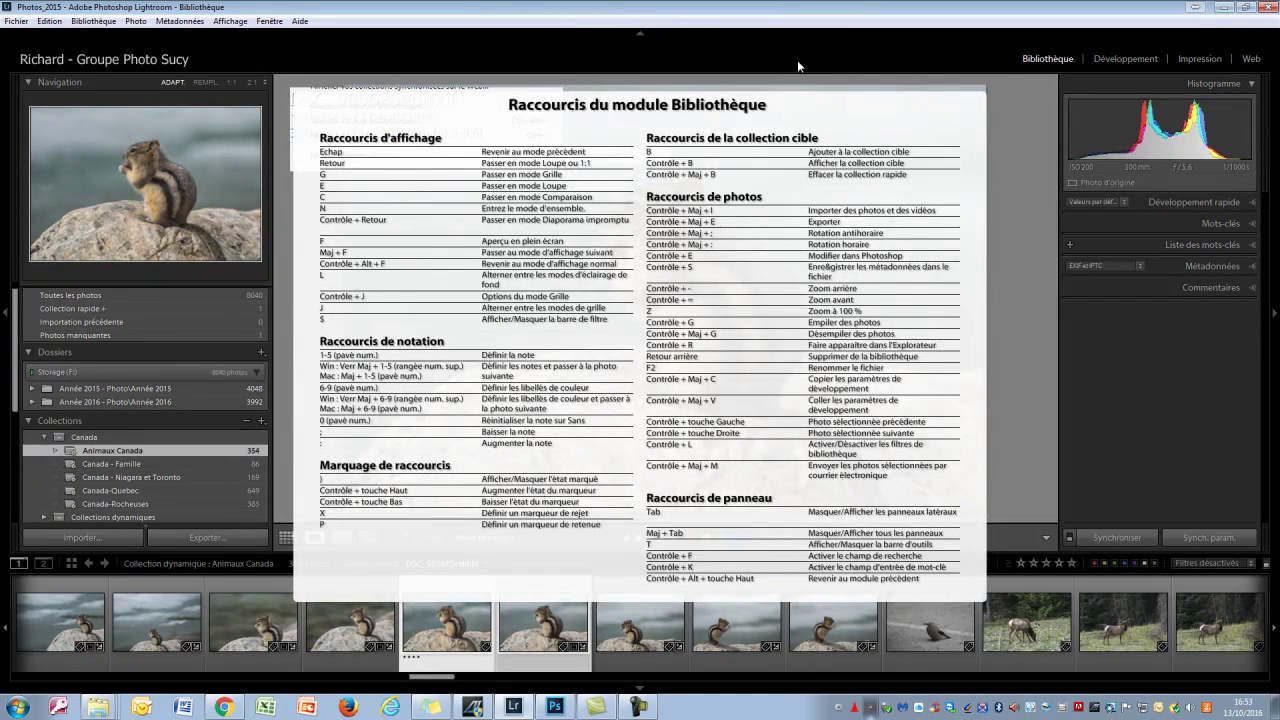
click(797, 62)
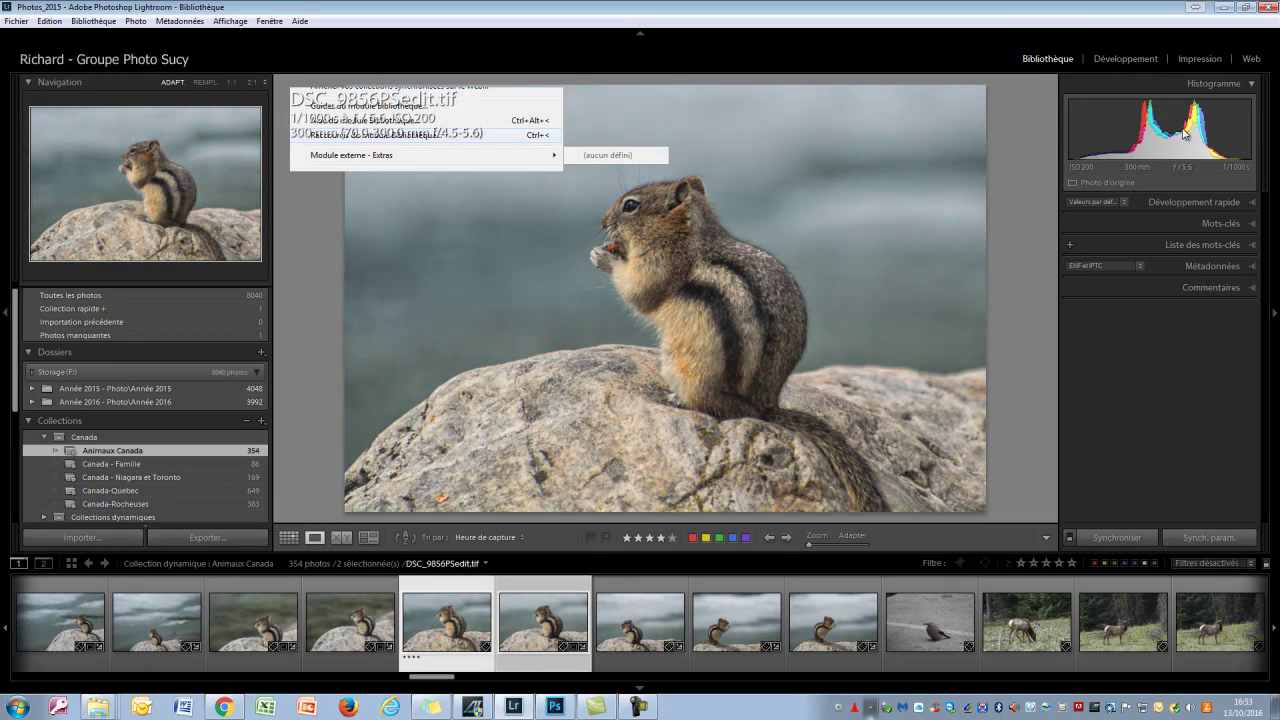
Step: Look over the Quick Develop options and collapse them, then examine the keywords of DSC_9856PSedit.tif and DSC_9857.NEF
click(1254, 204)
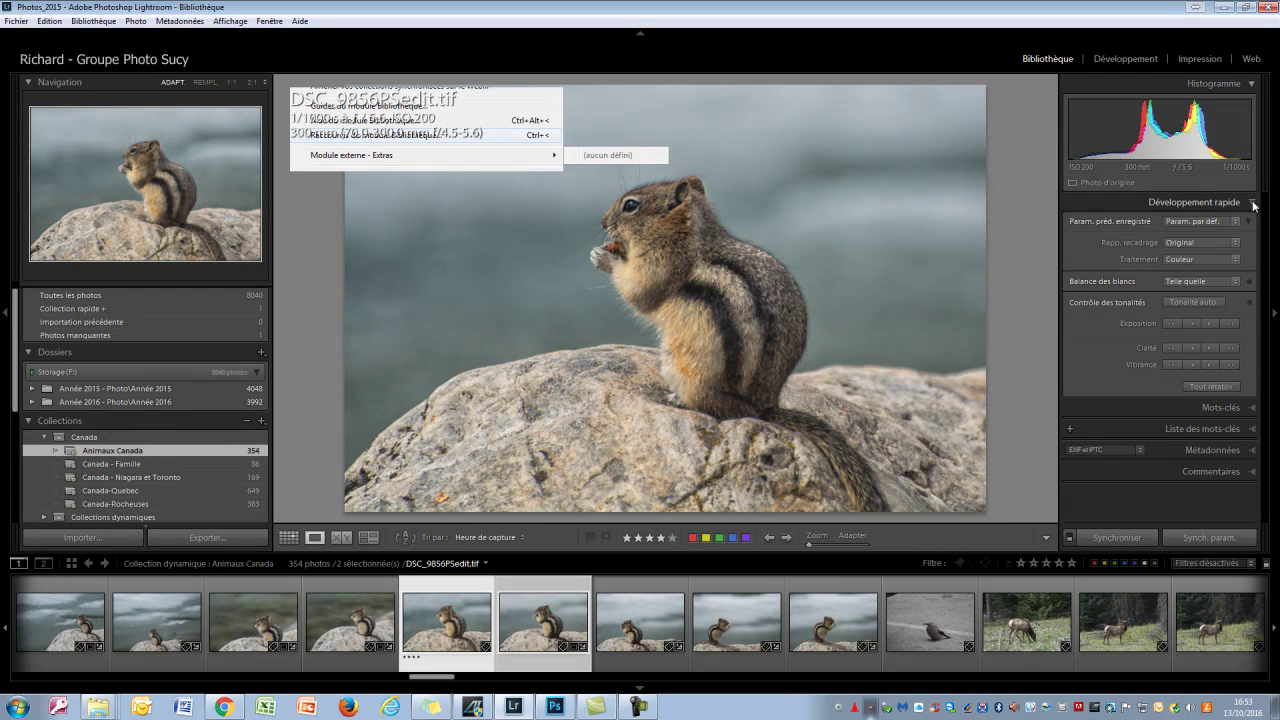
click(1254, 204)
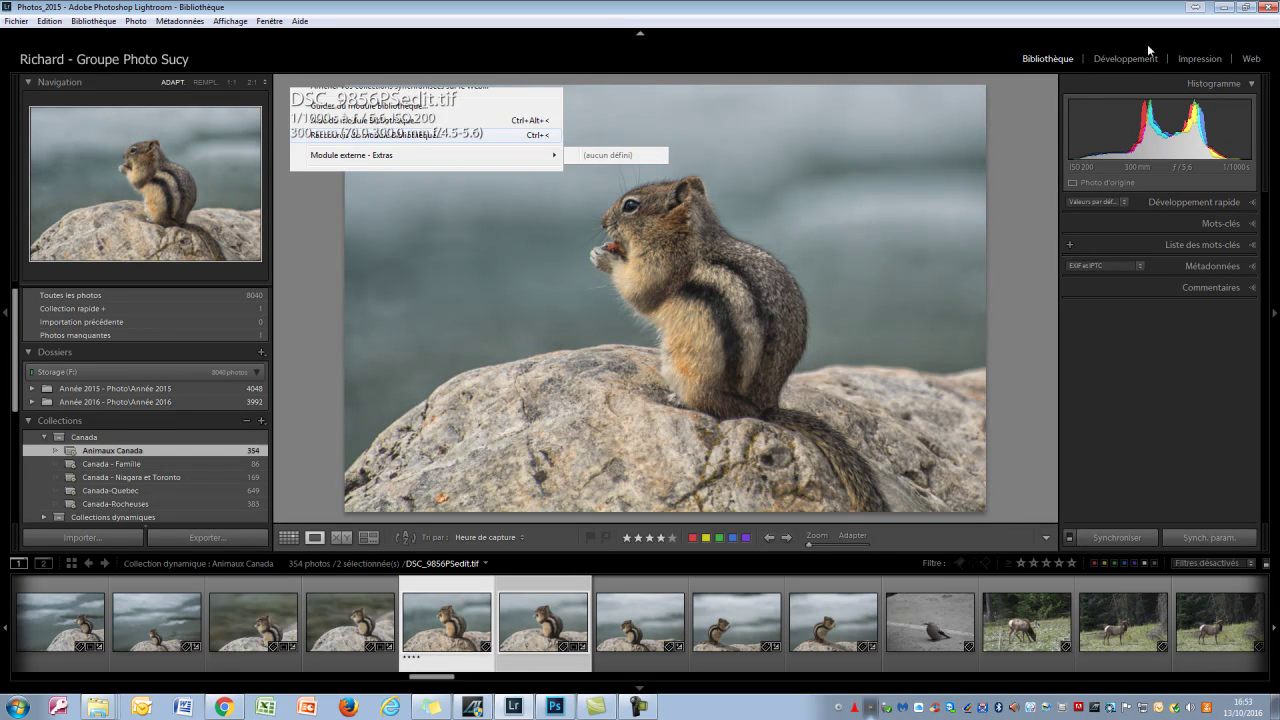
click(1254, 225)
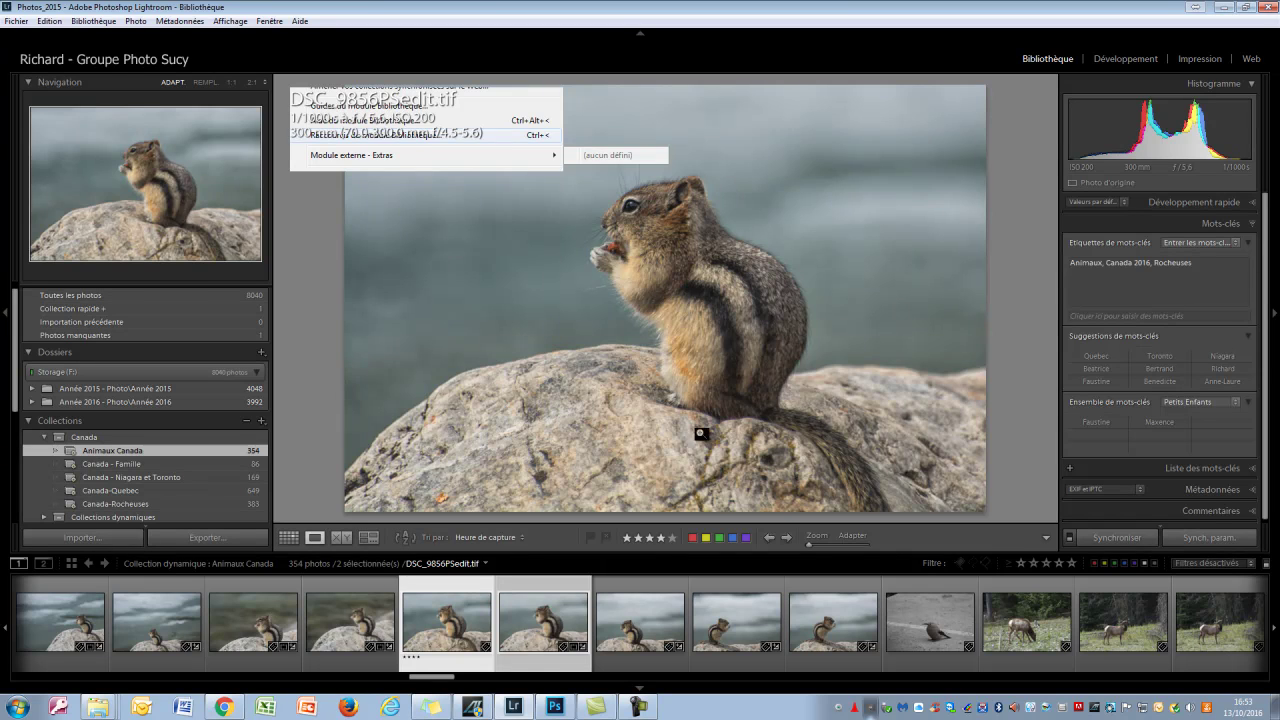
click(652, 618)
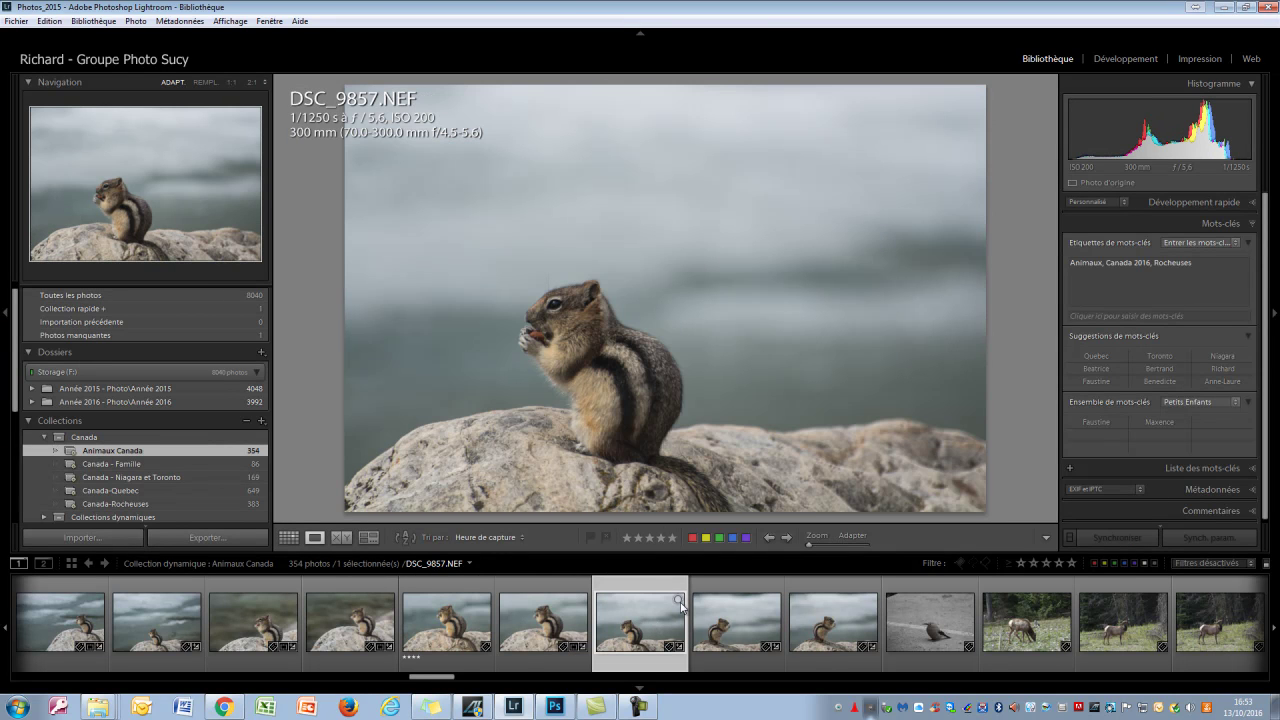
click(1125, 268)
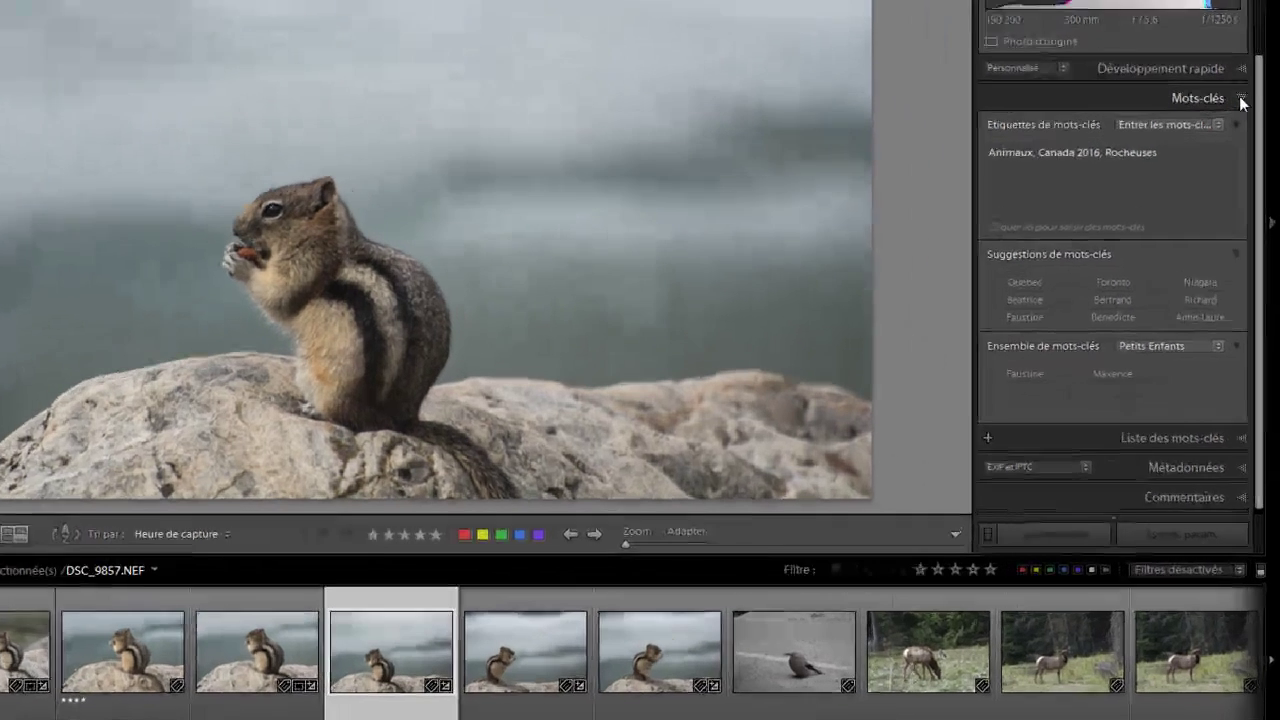
Step: Examine the metadata and comments of DSC_9857.NEF, collapsing each section when finished
click(1235, 224)
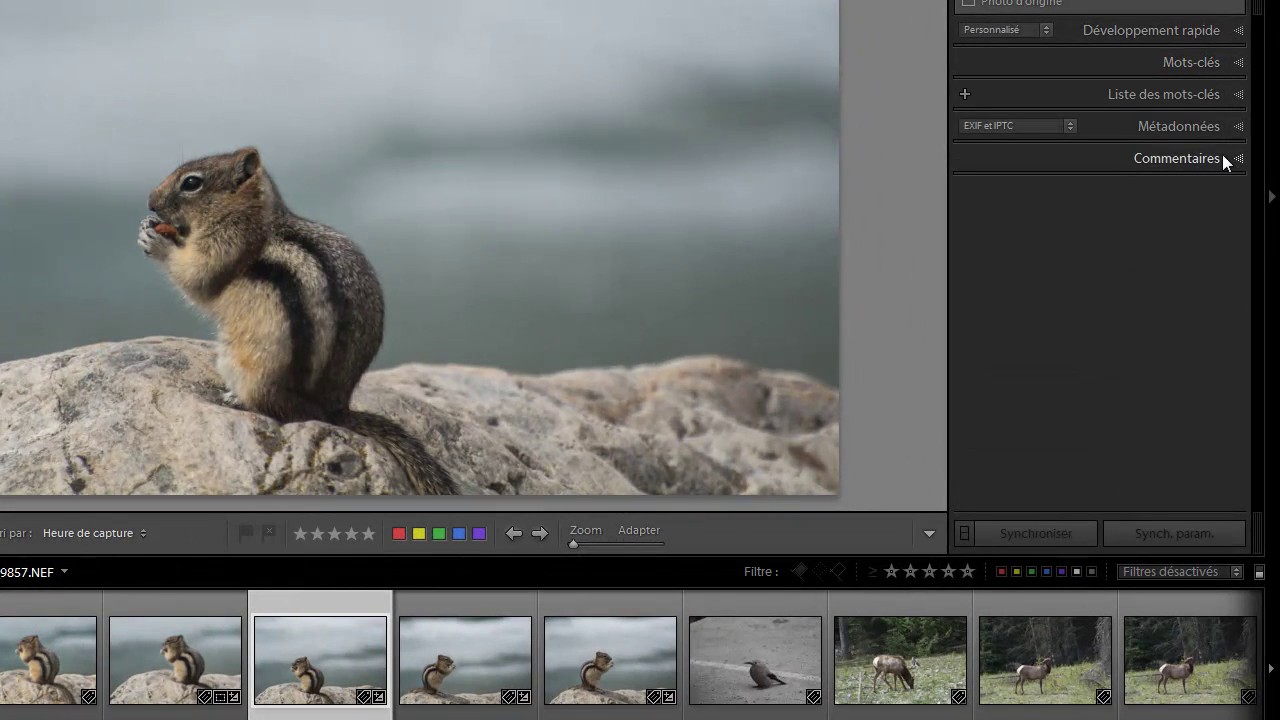
click(1238, 126)
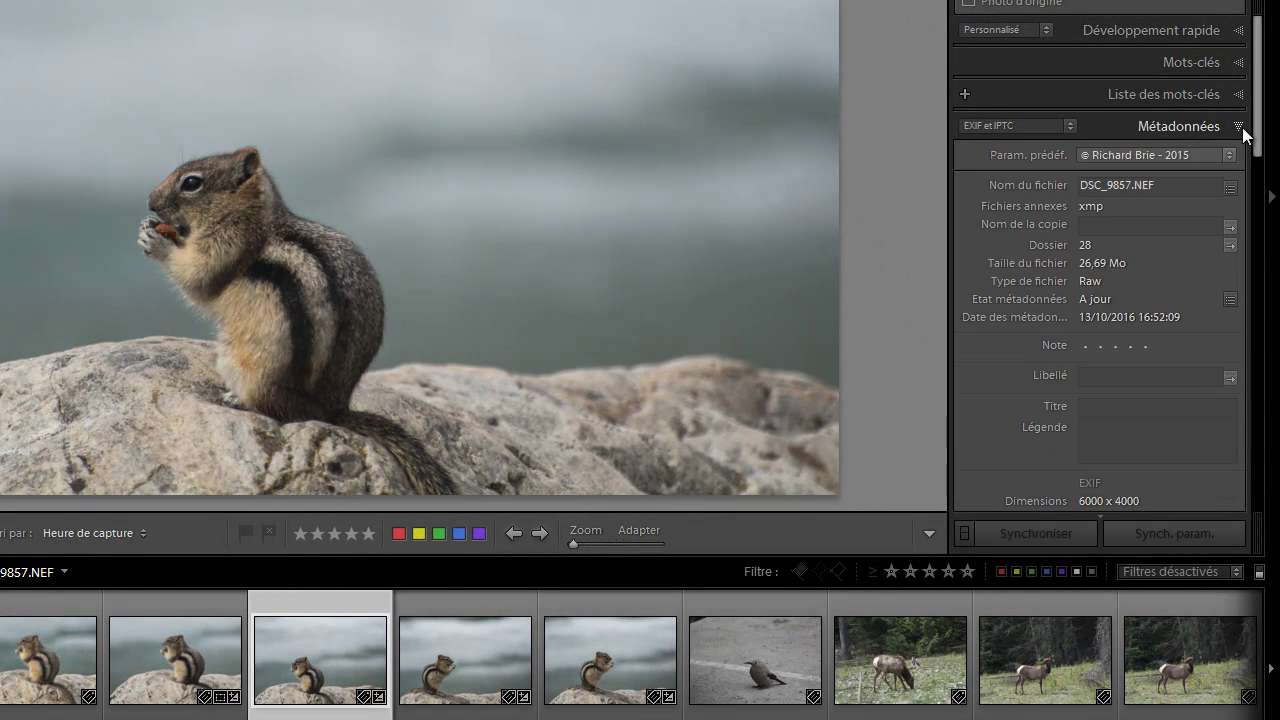
mouse_move(1259, 105)
mouse_down()
mouse_move(1267, 240)
mouse_move(1272, 107)
mouse_up()
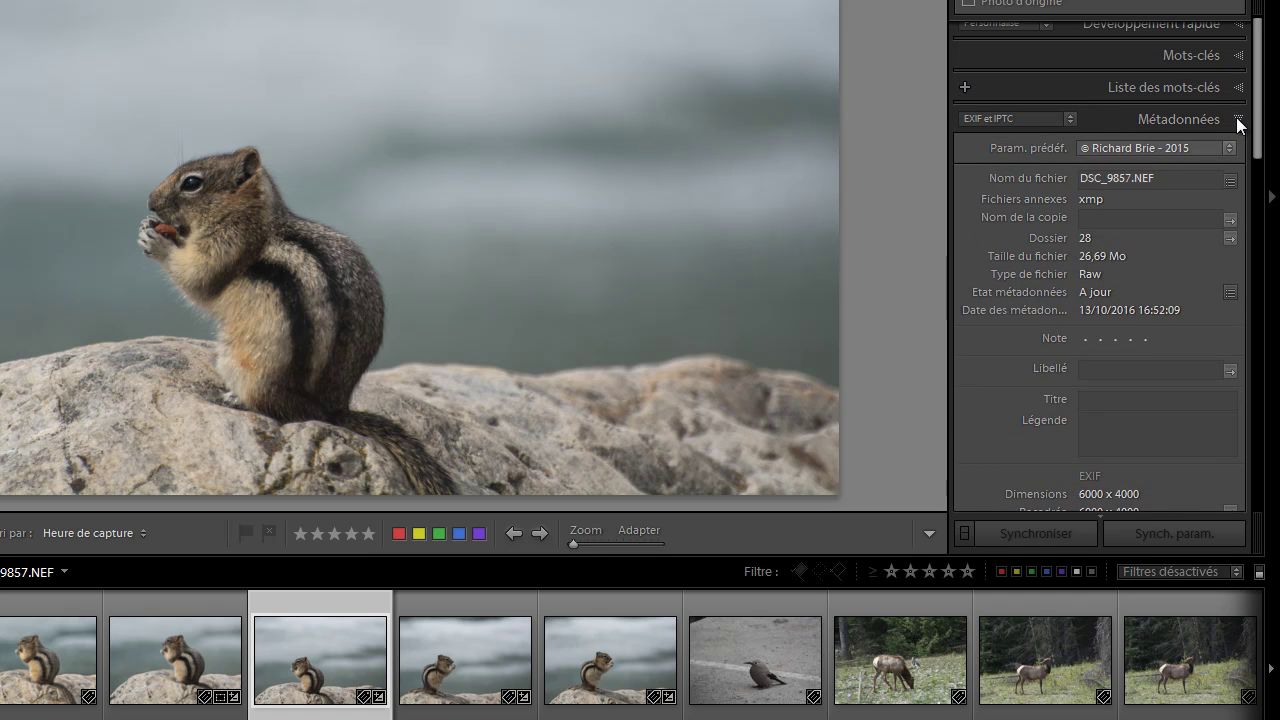
click(1237, 119)
click(1238, 160)
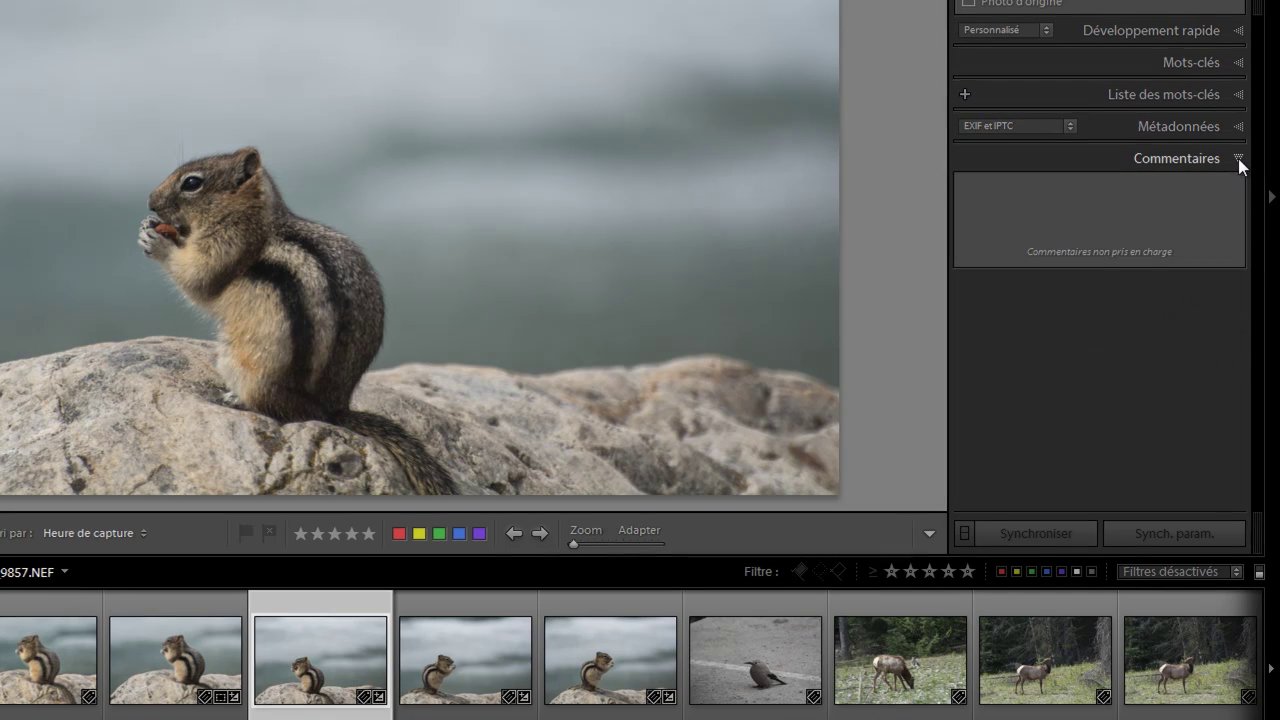
click(1239, 160)
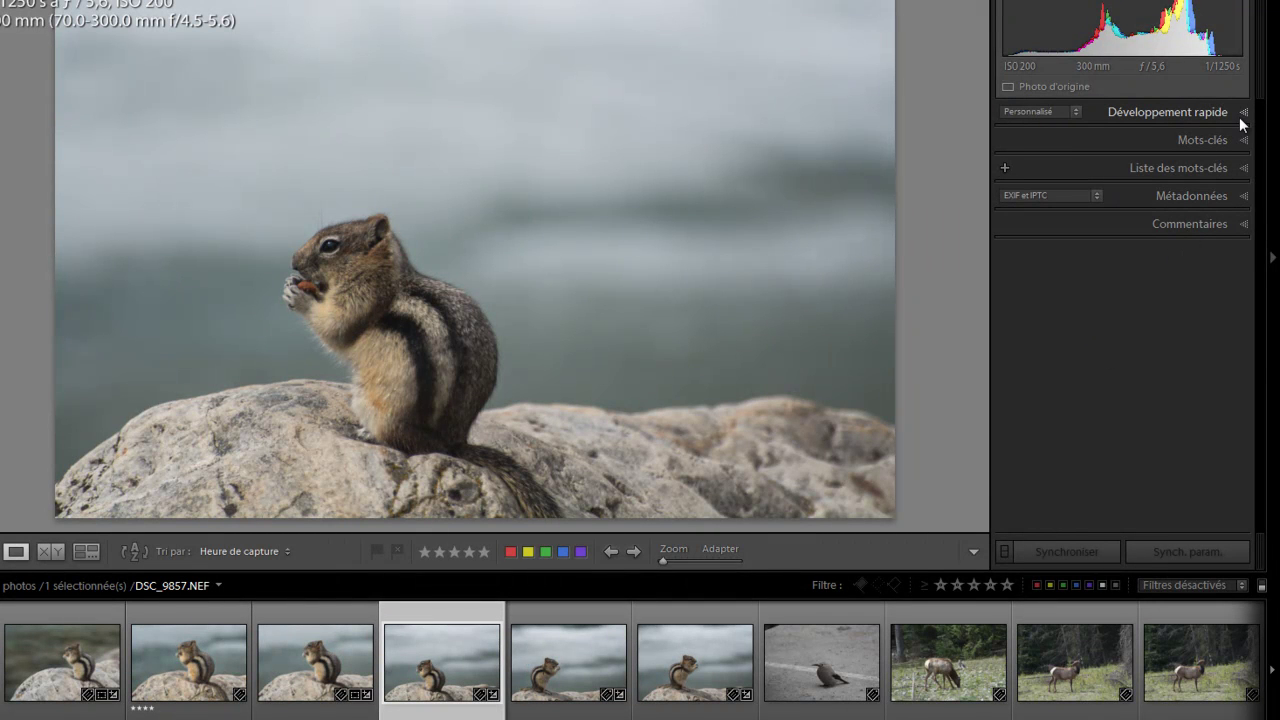
Step: Check the panel display options that include Solo mode, then expand Quick Develop followed by the keywords section to demonstrate it
right_click(1085, 336)
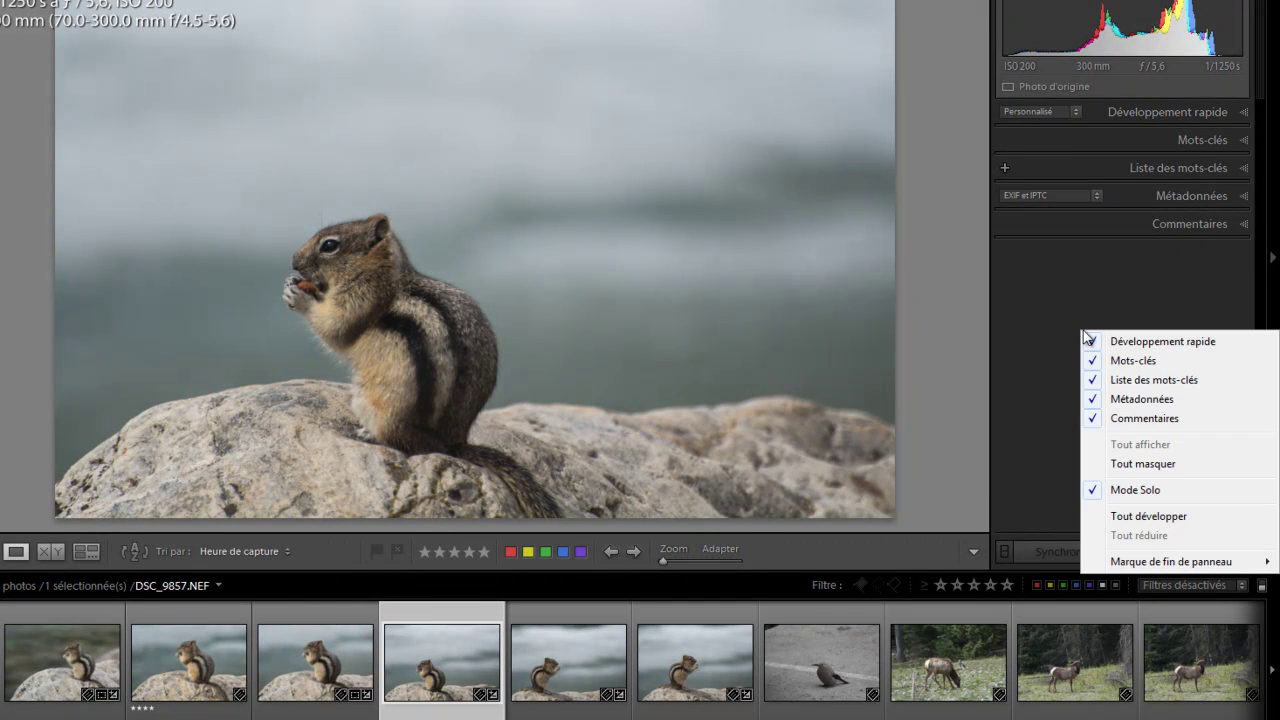
click(1074, 275)
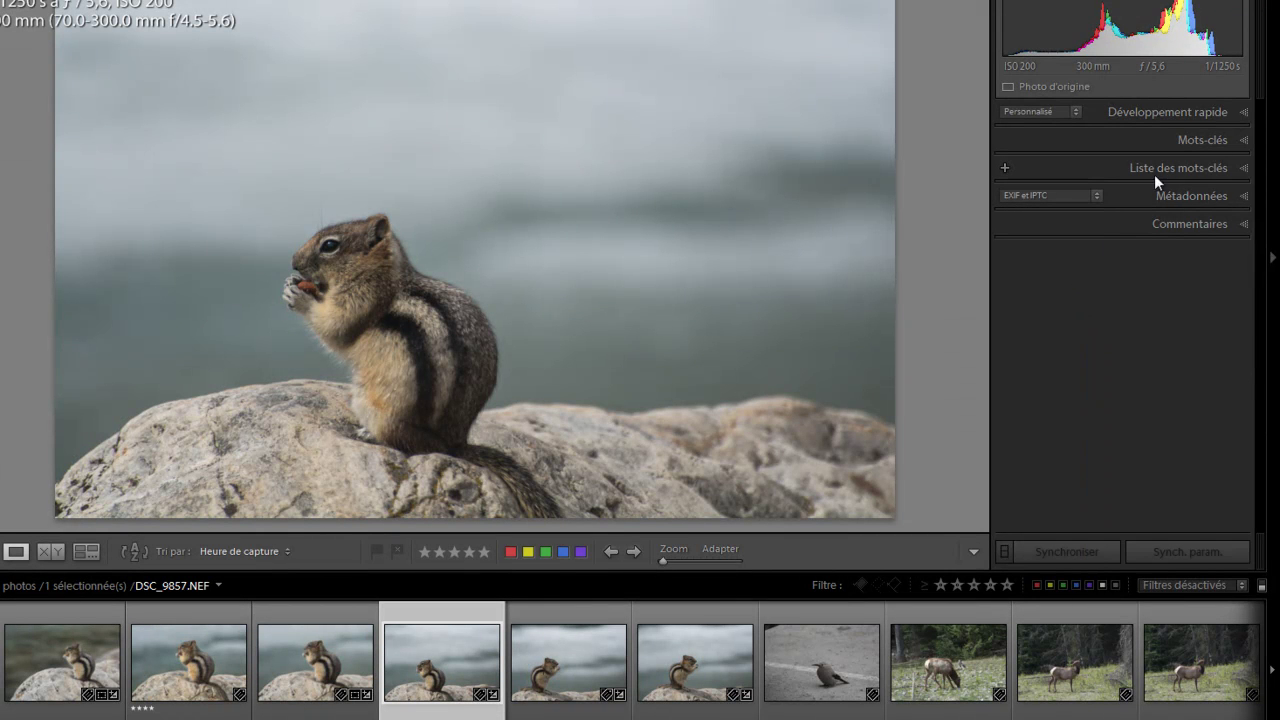
click(1240, 112)
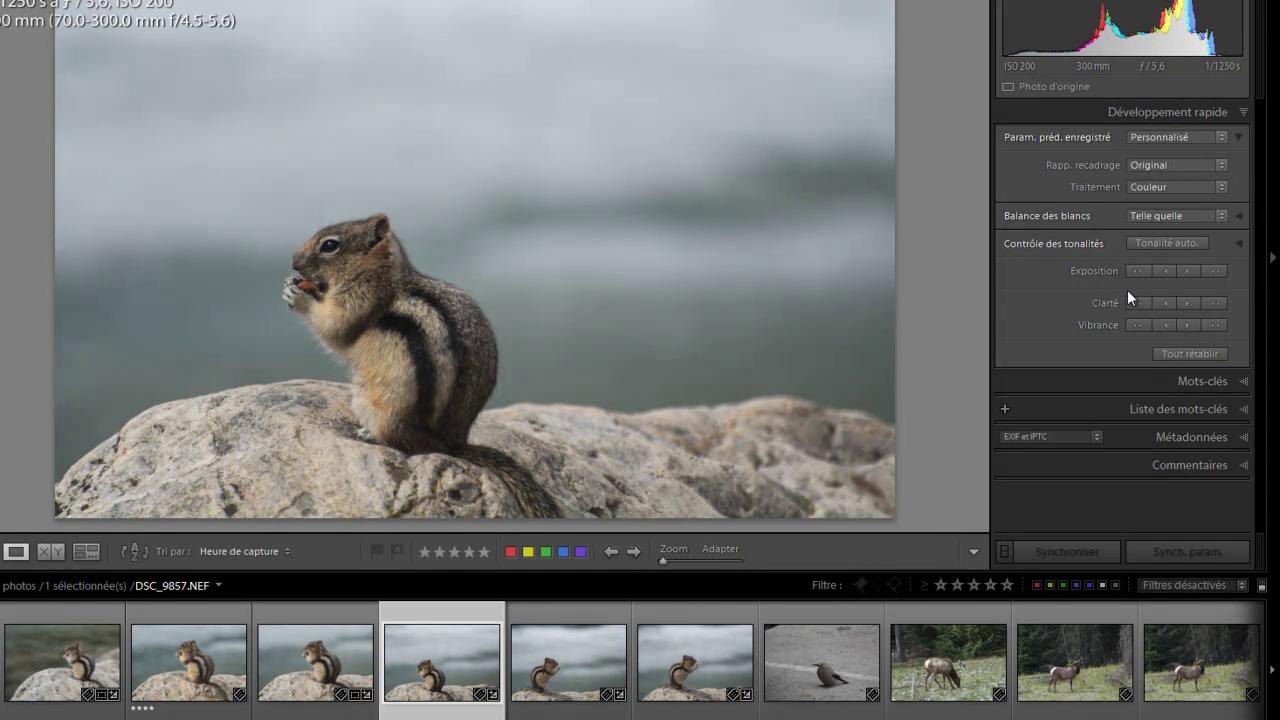
click(1244, 381)
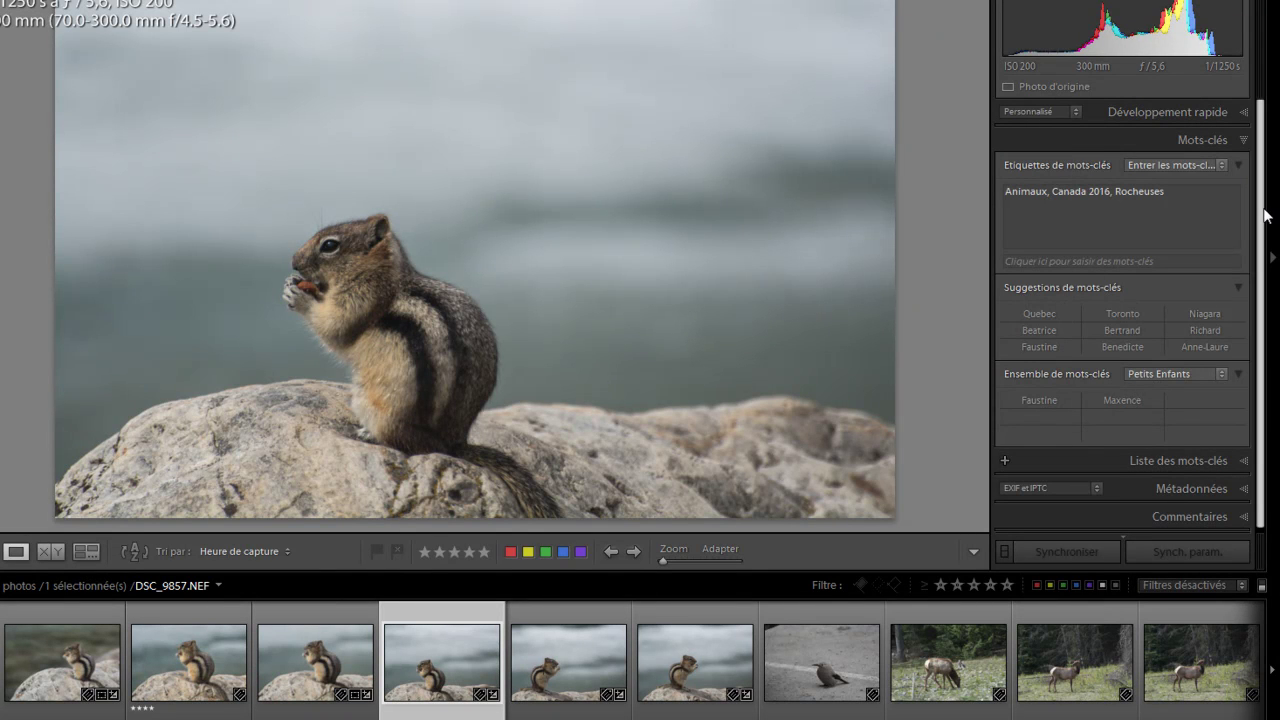
drag(1263, 210, 1262, 238)
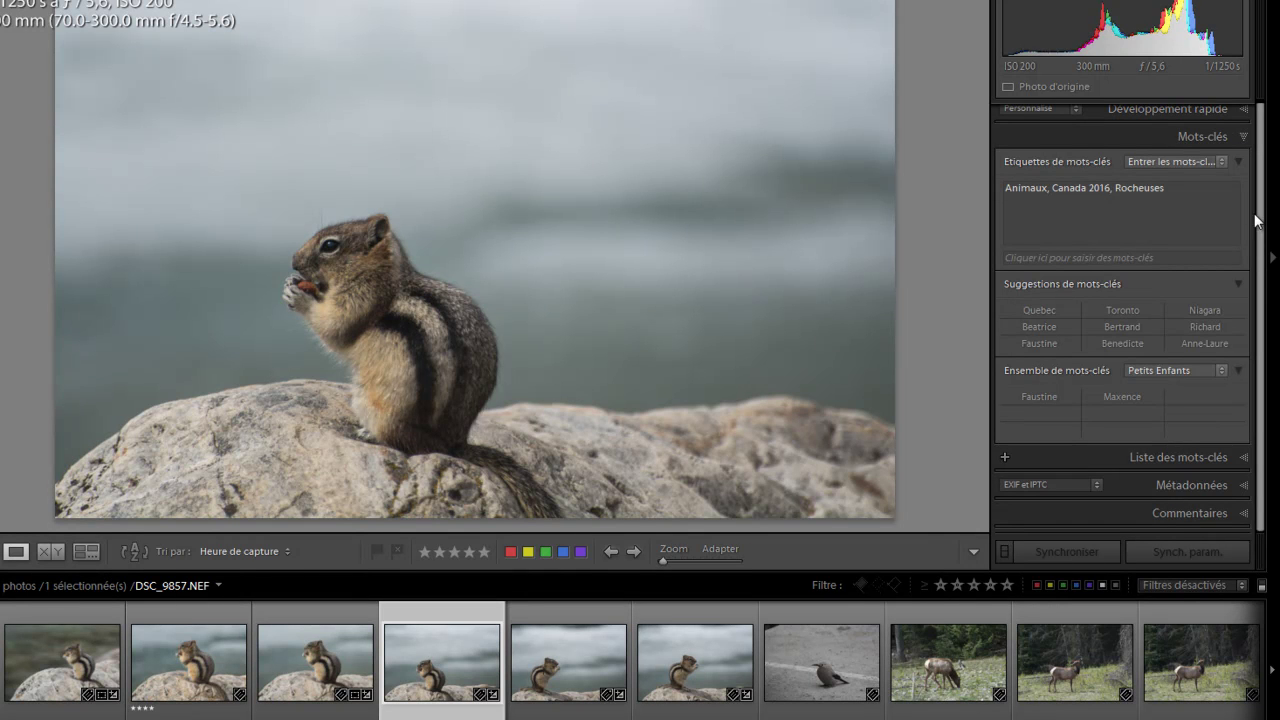
scroll(1266, 204, up, 1)
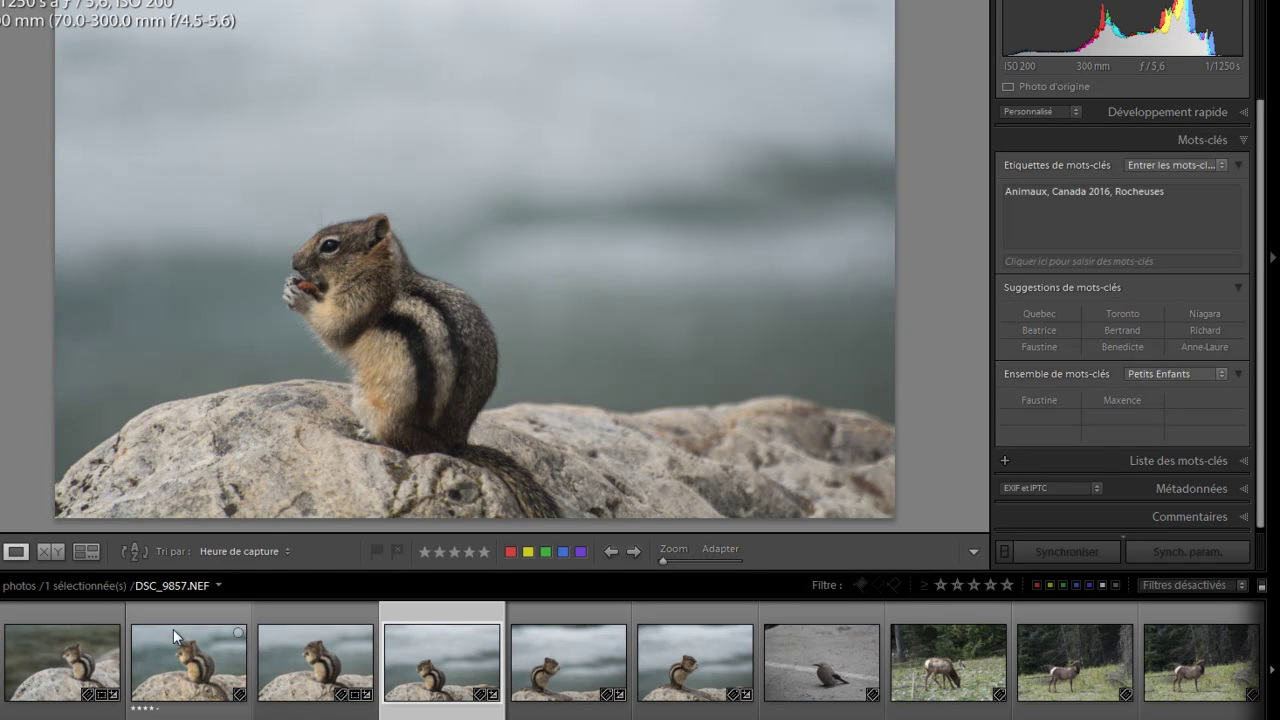
Step: Switch to Grid view and review the Library view options for the Grid and Loupe modes, then close them
key(g)
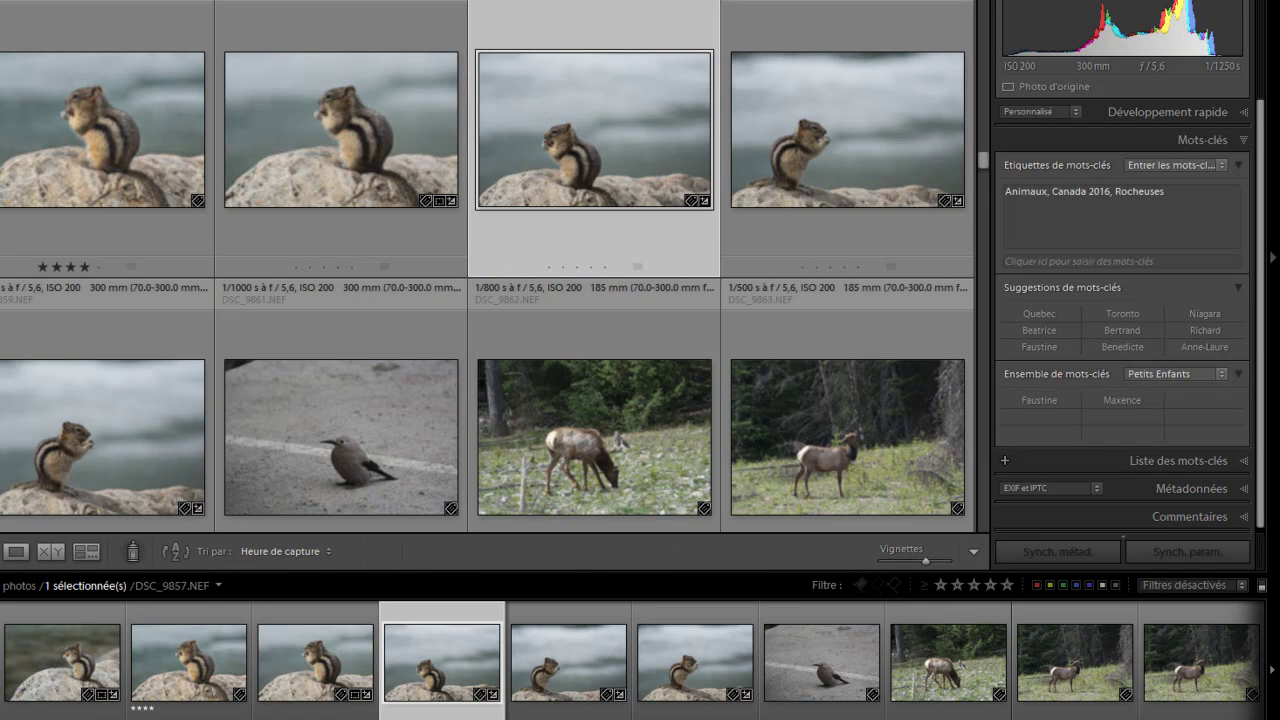
right_click(541, 141)
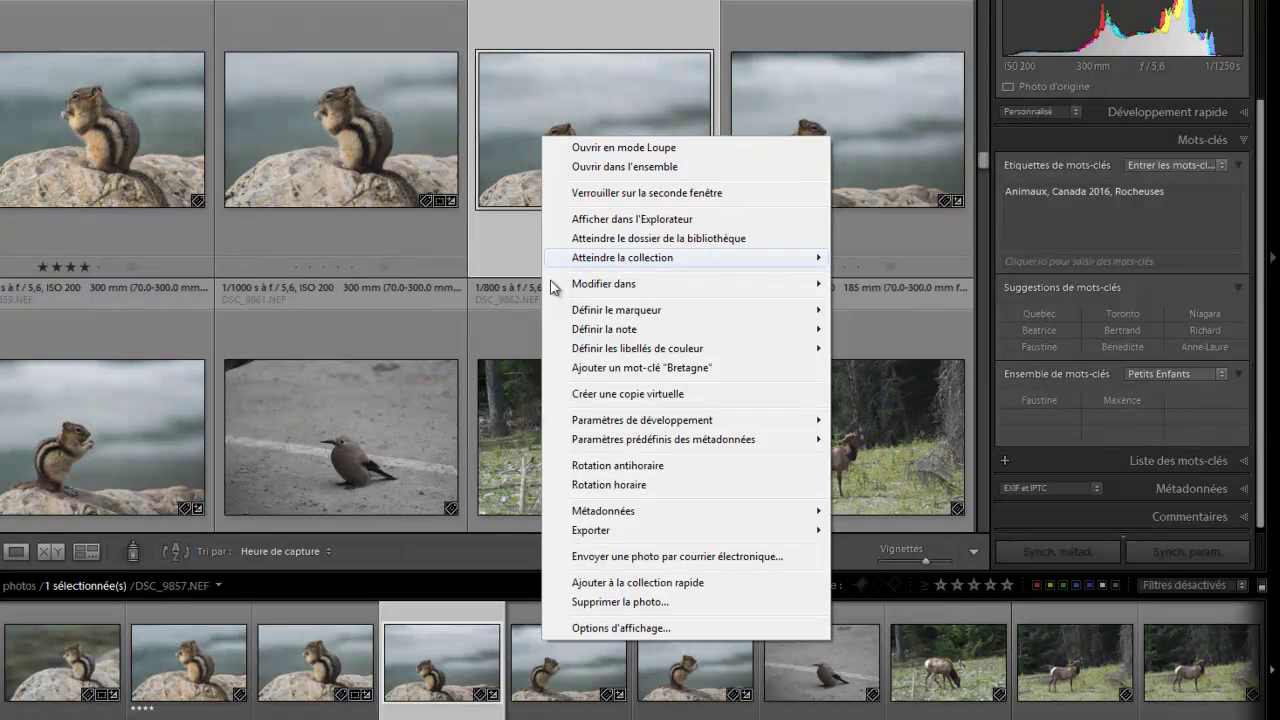
click(598, 630)
drag(739, 40, 670, 28)
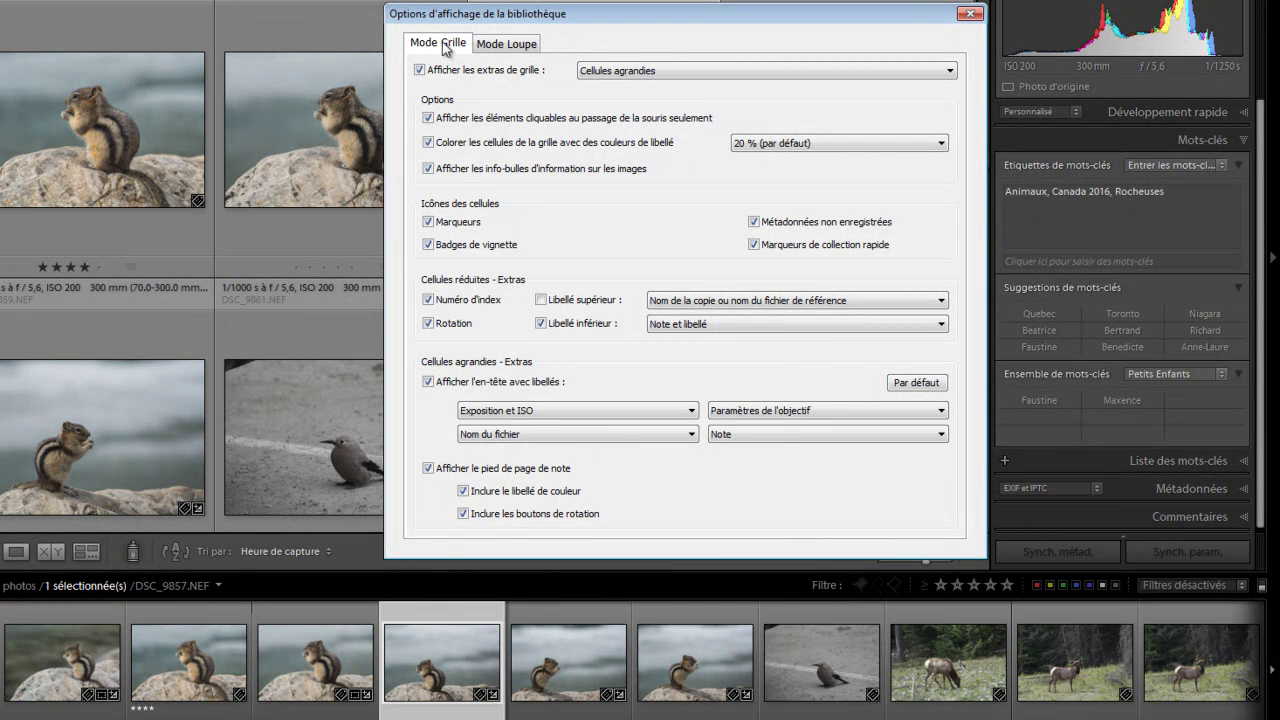
click(506, 46)
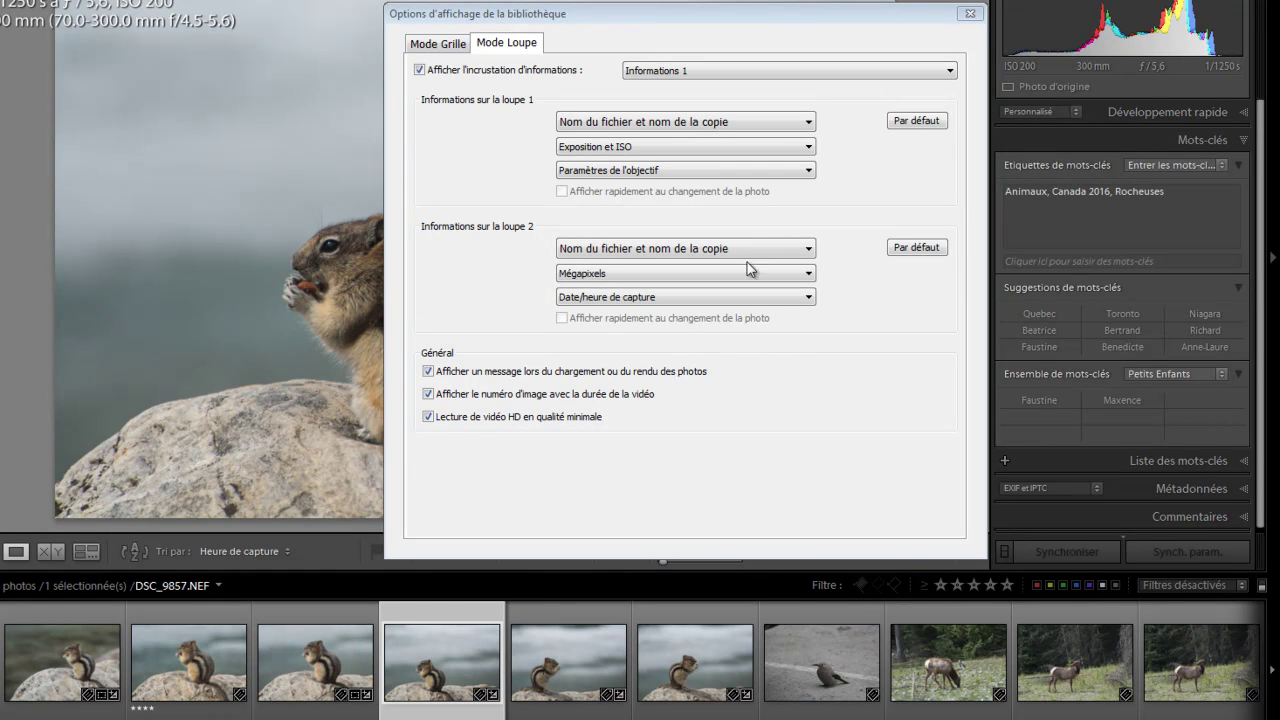
click(453, 50)
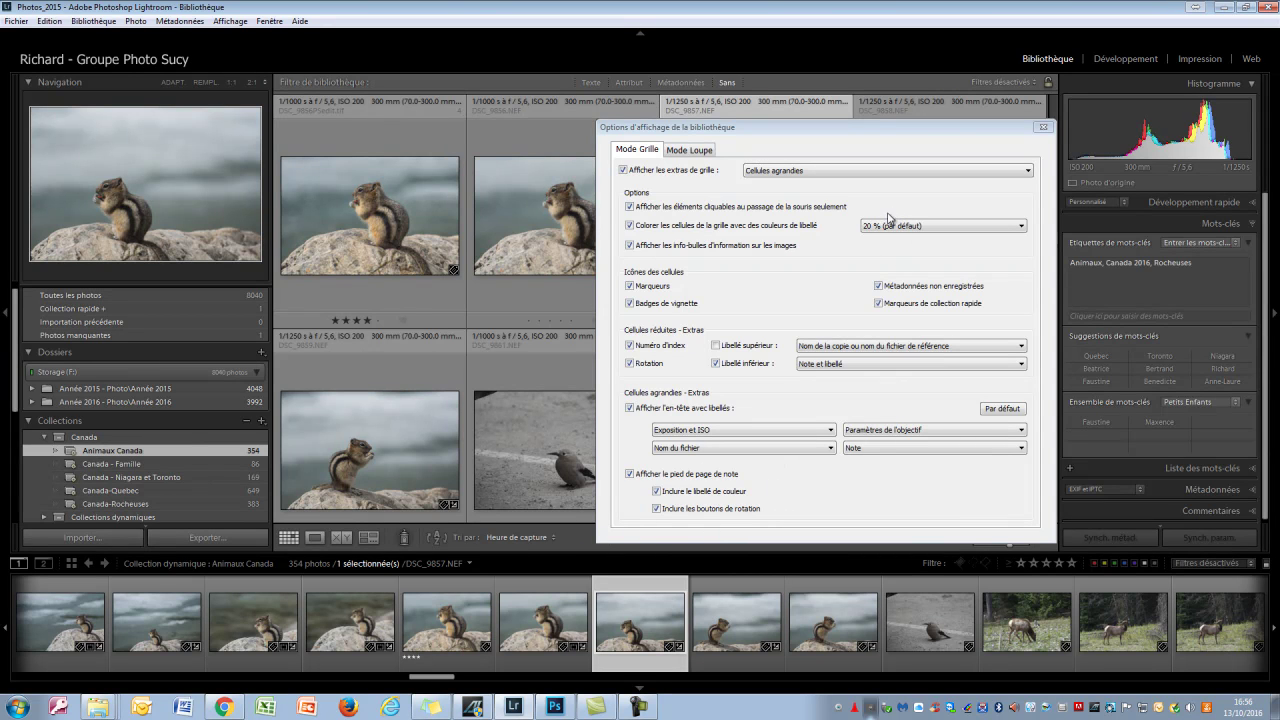
click(1042, 127)
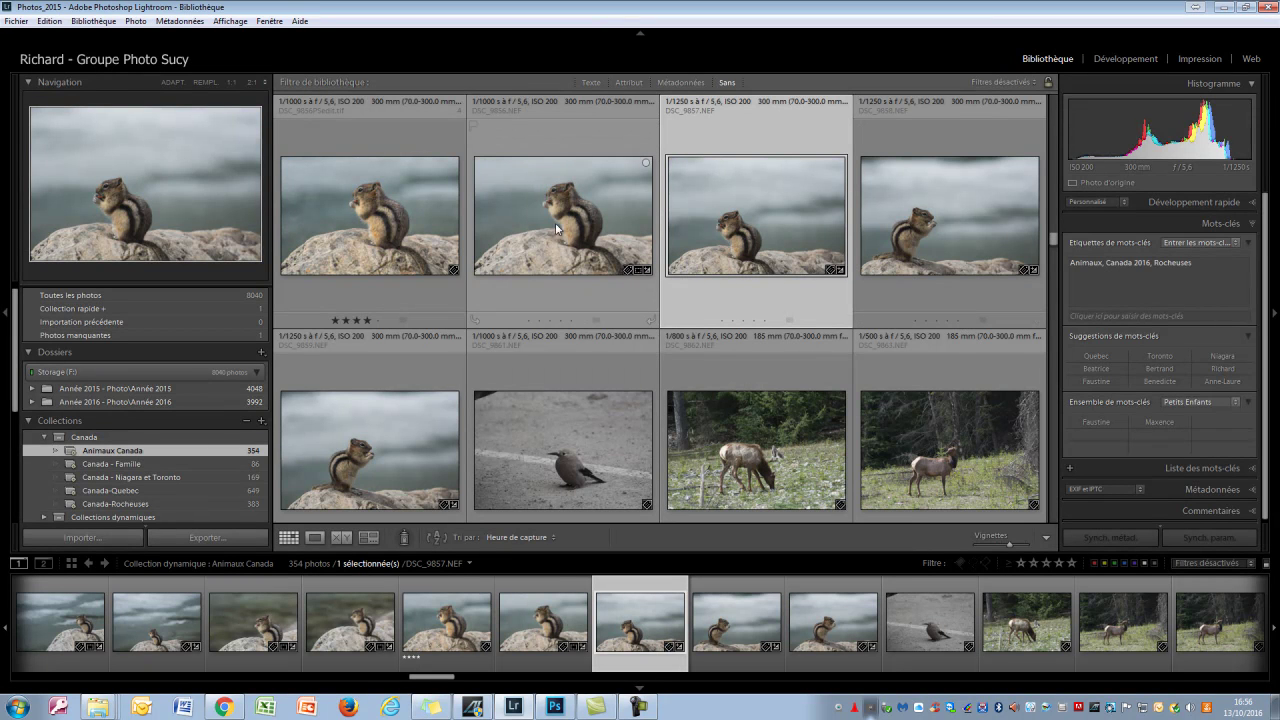
Step: Show DSC_9857.NEF in Loupe view and cycle its information overlay through the second set, hidden, and back to the first
click(314, 537)
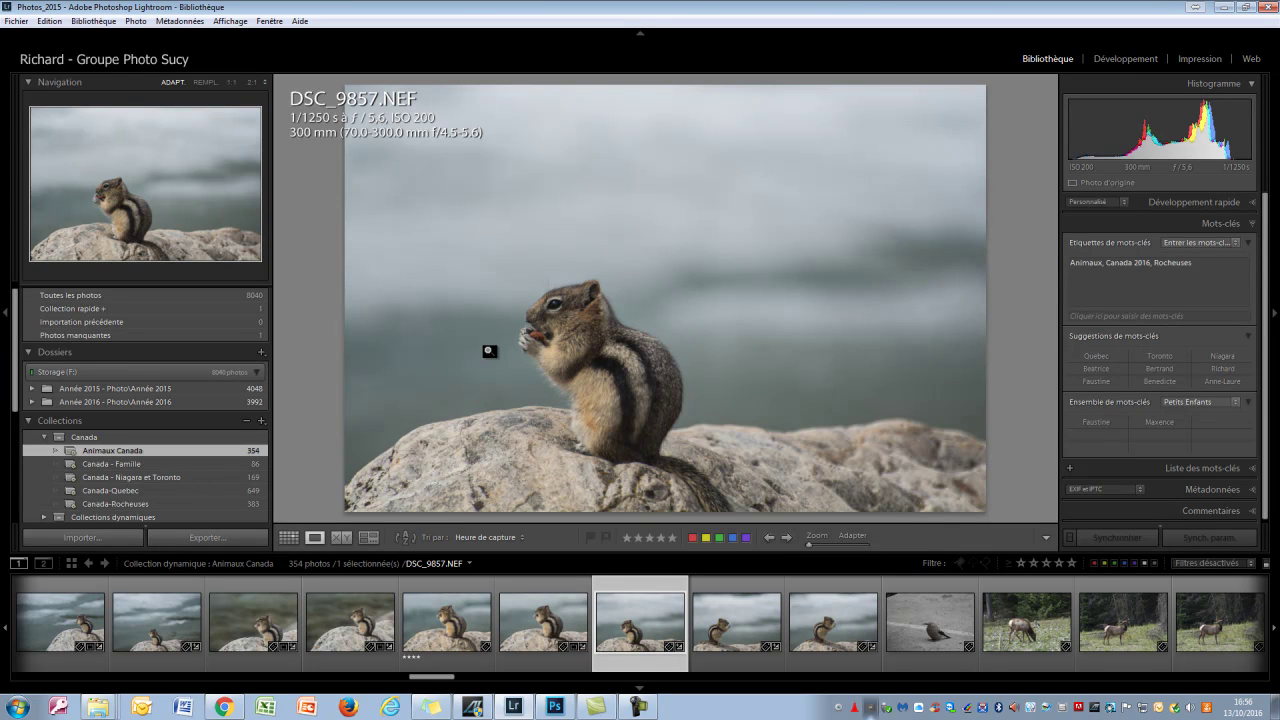
key(i)
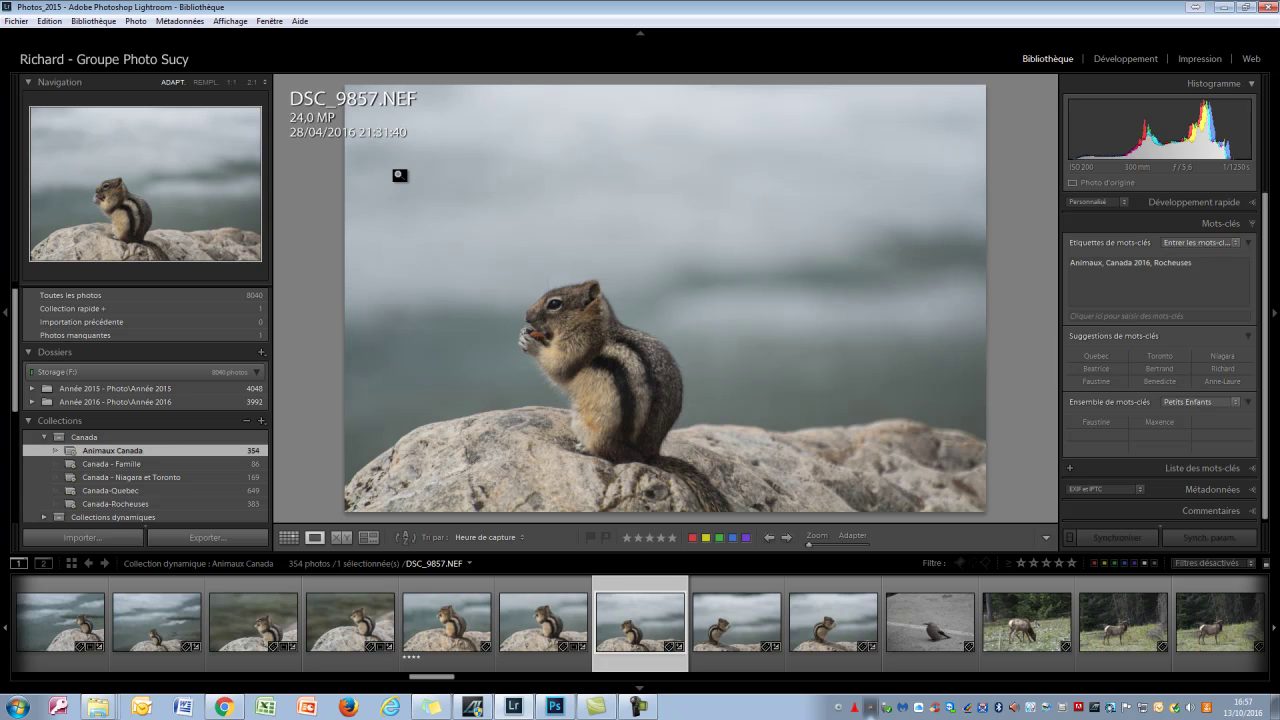
key(i)
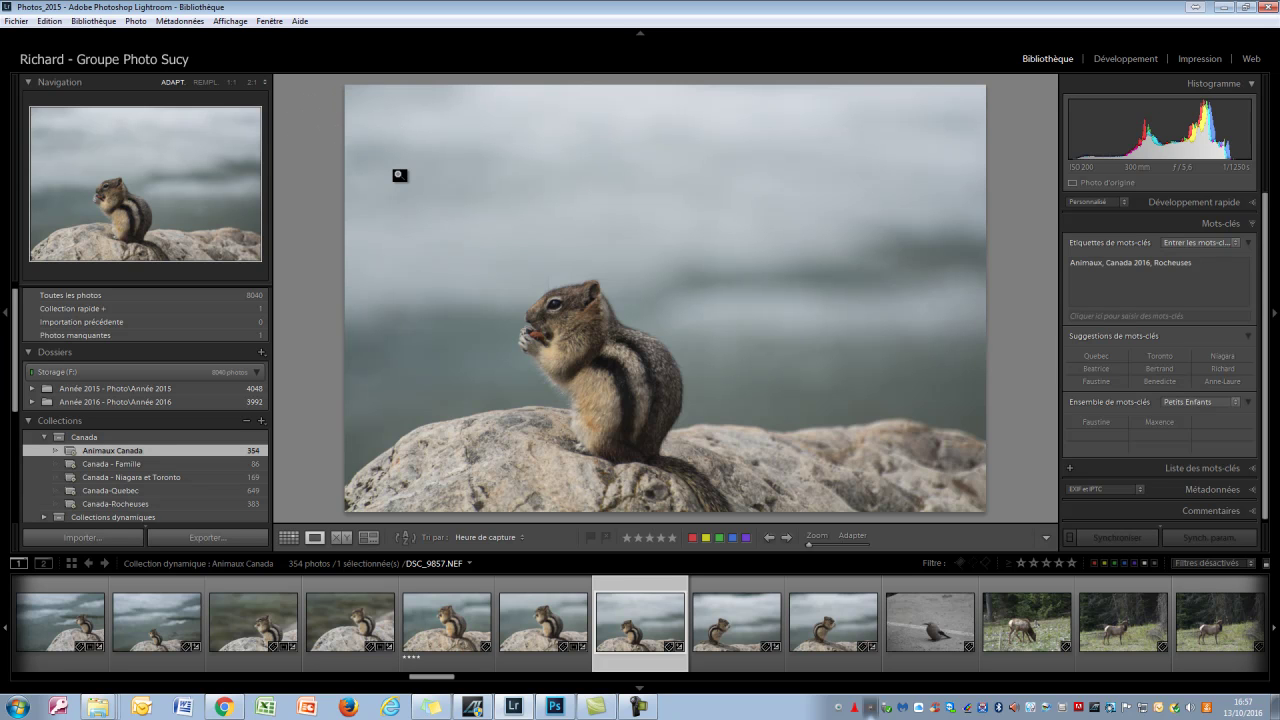
key(i)
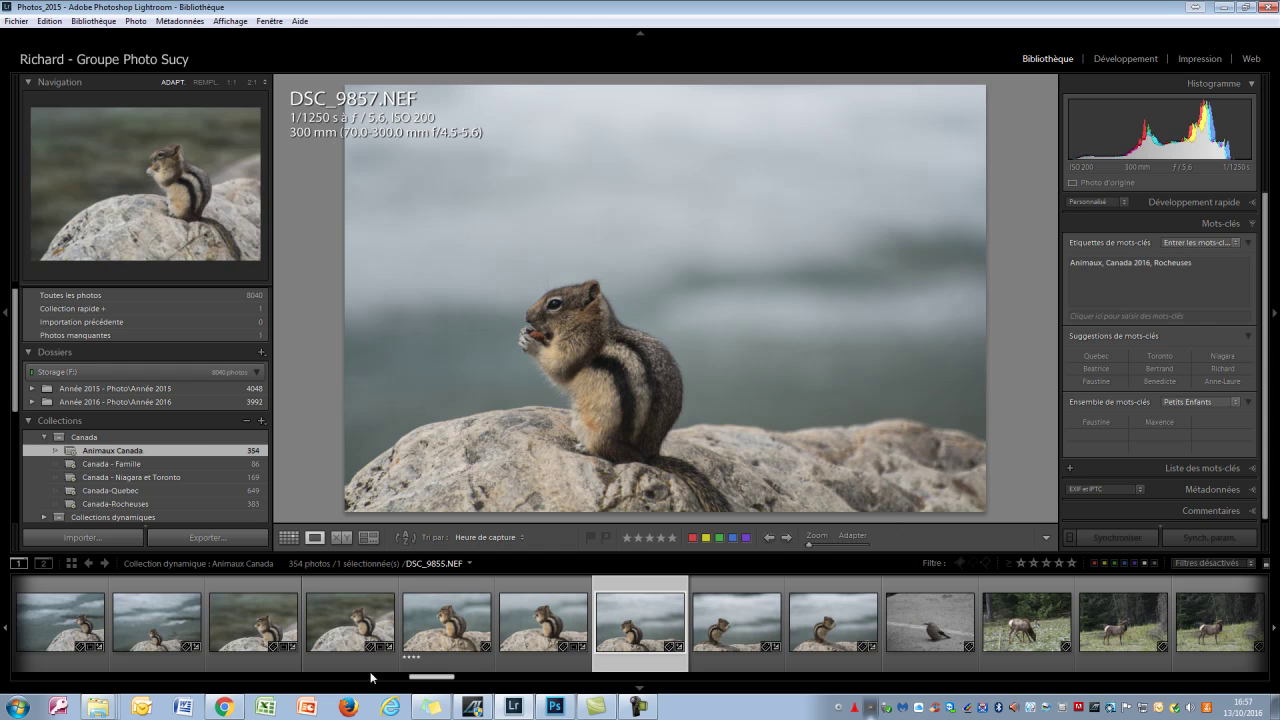
Step: Open the secondary display window, reposition it over the main photo, and close it
click(44, 566)
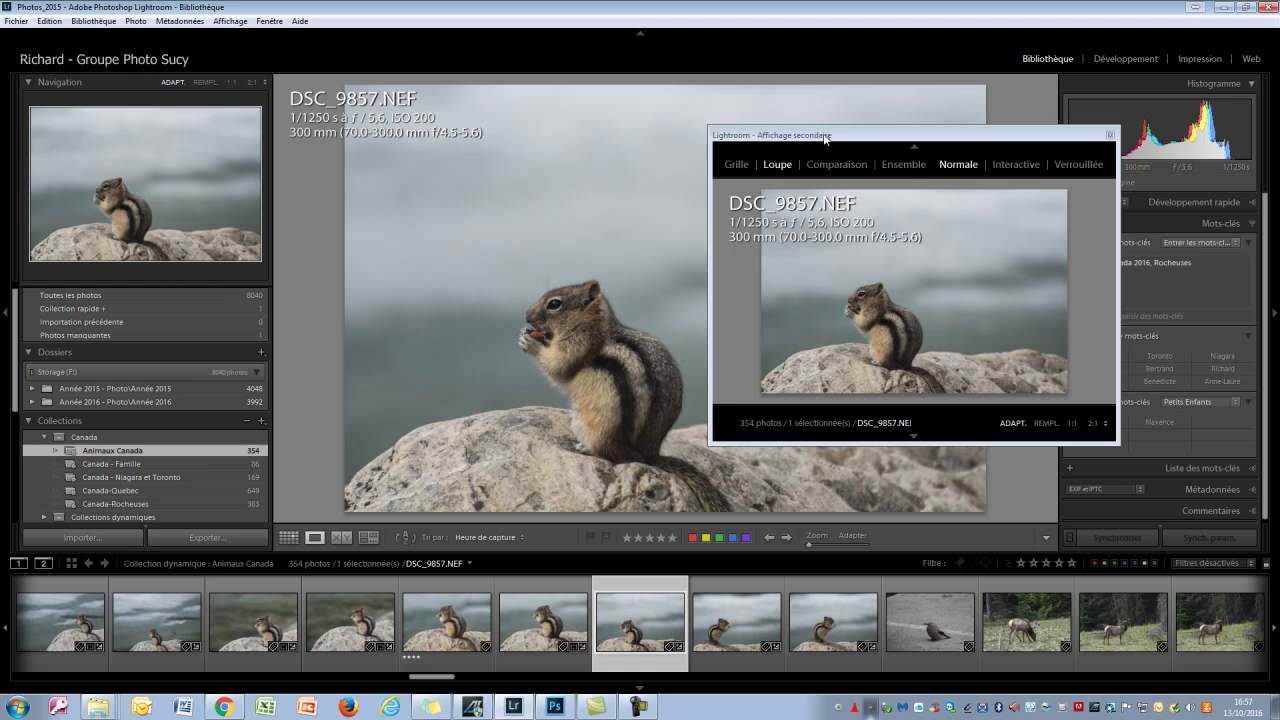
drag(824, 137, 848, 133)
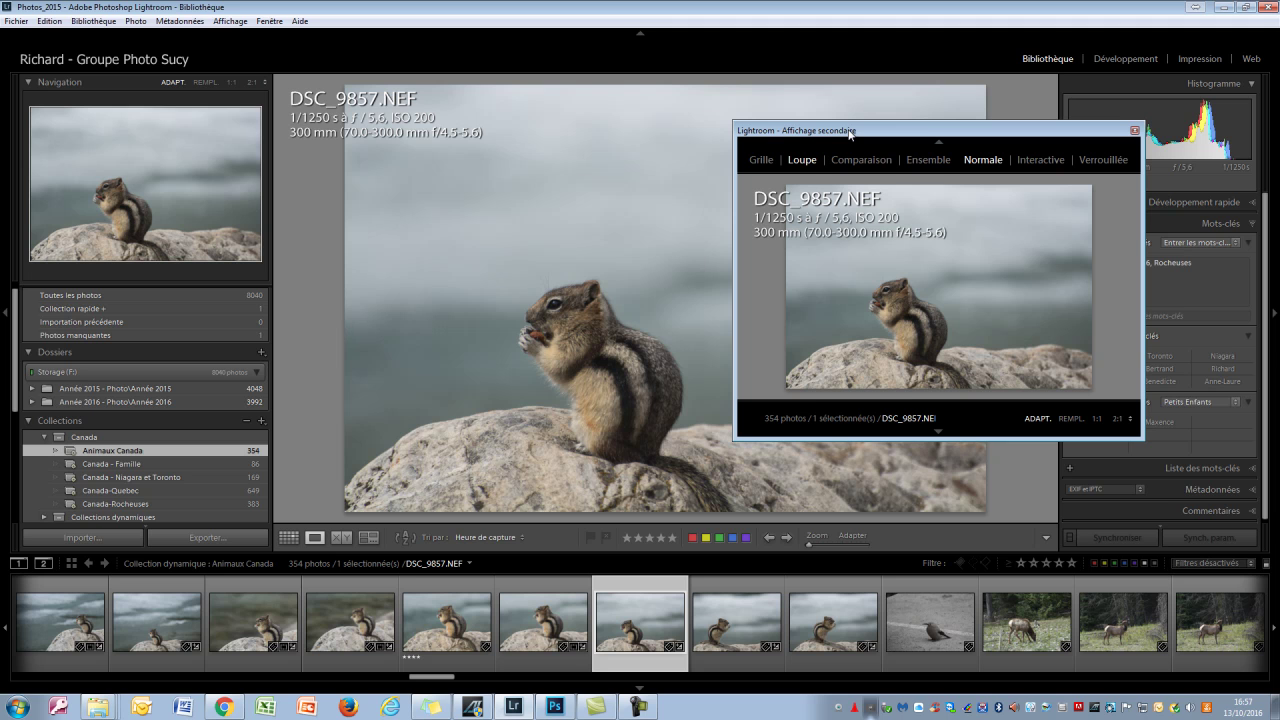
drag(849, 134, 818, 126)
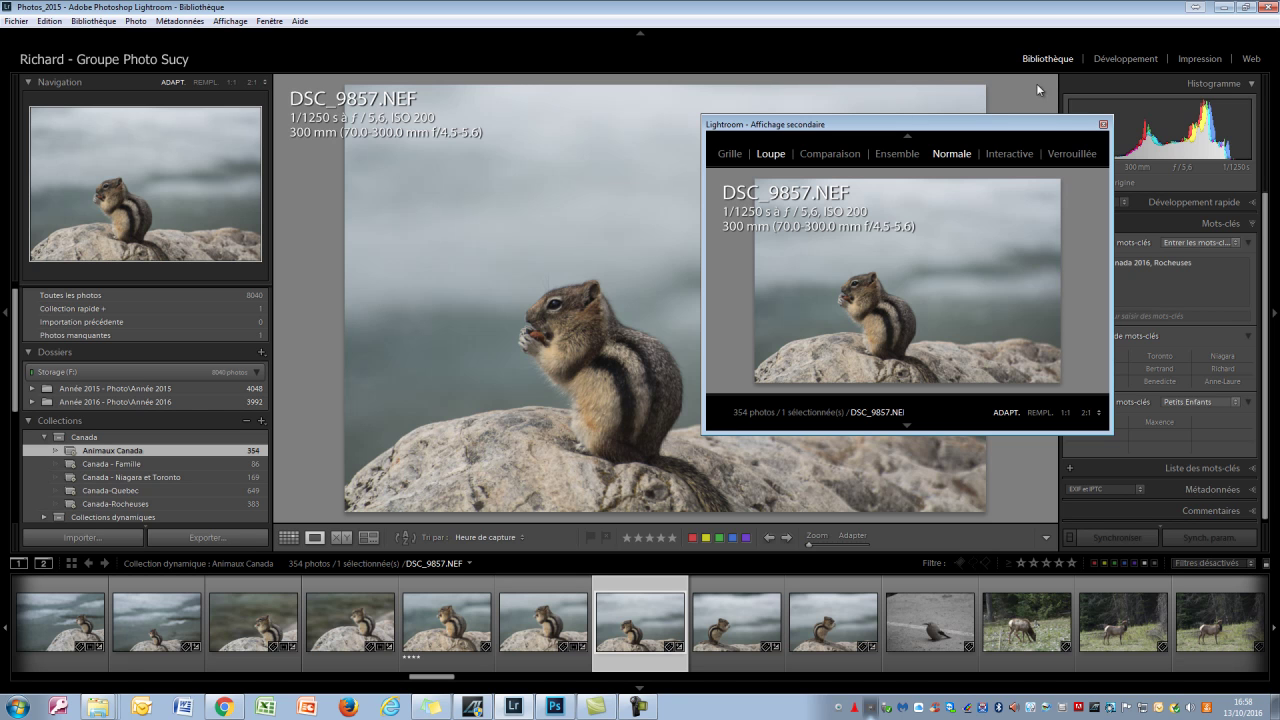
click(1104, 125)
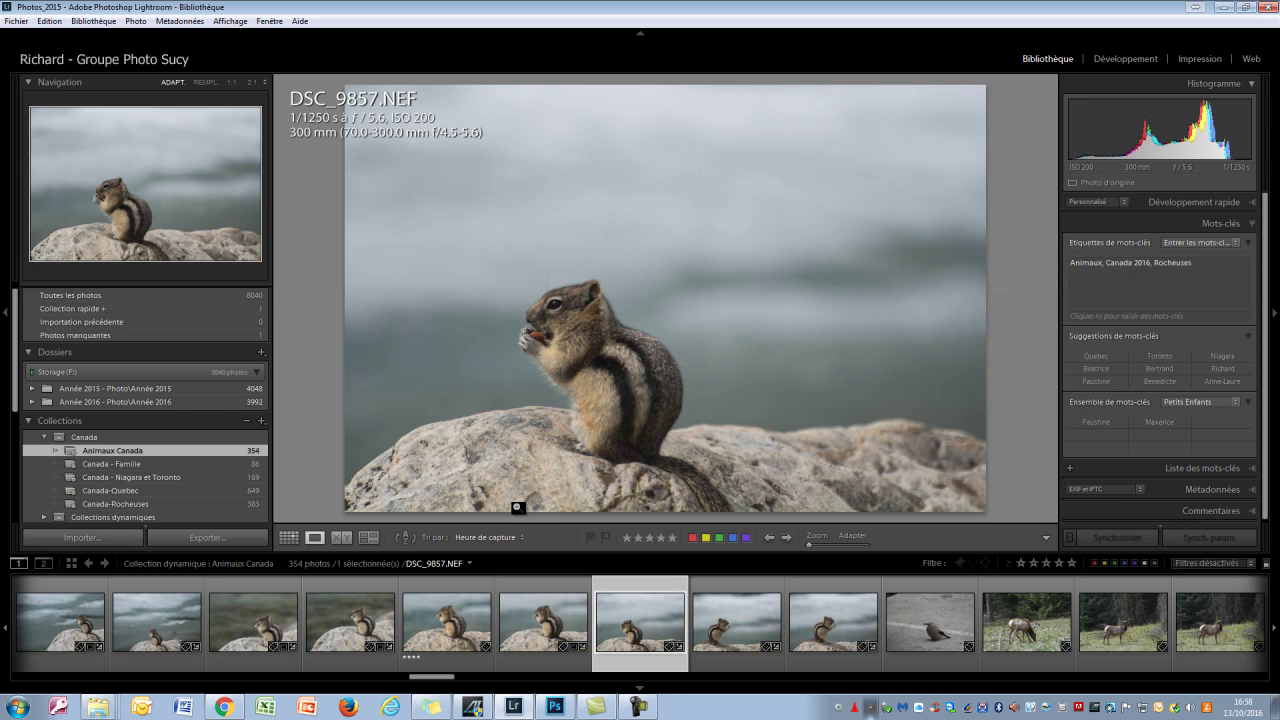